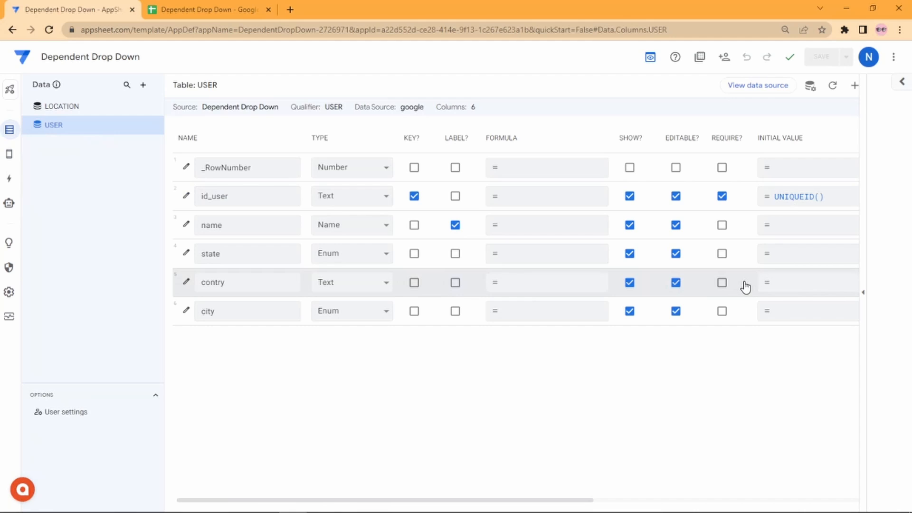
# Set the display name of the contry column in the USER table to Country.
pyautogui.hscroll(3, 746, 286)
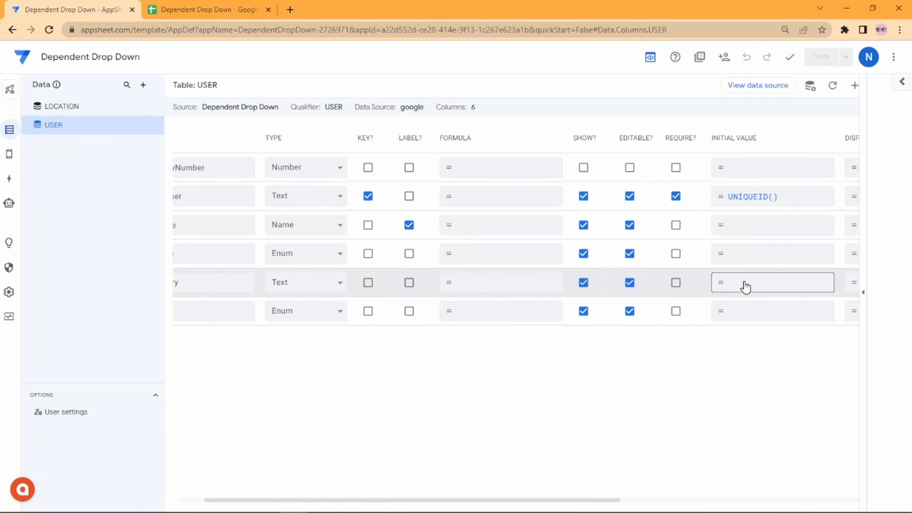
pyautogui.hscroll(3, 745, 286)
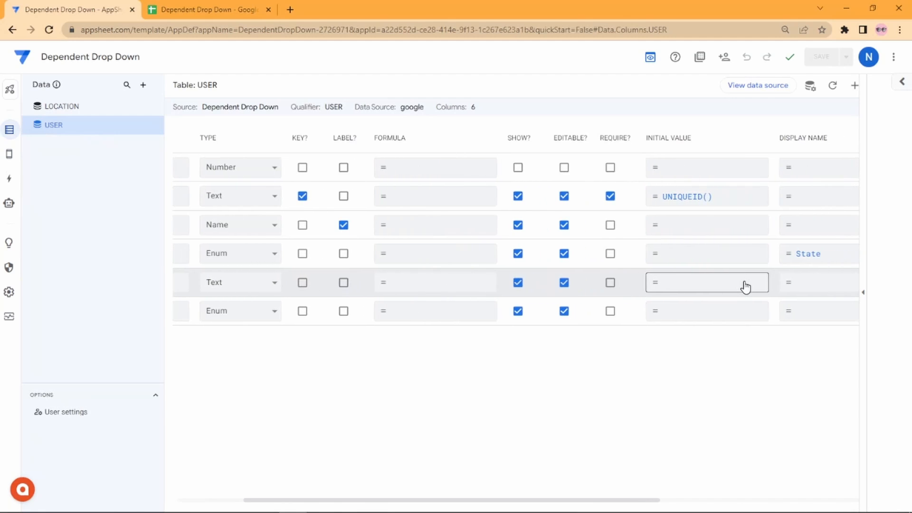
pyautogui.click(784, 286)
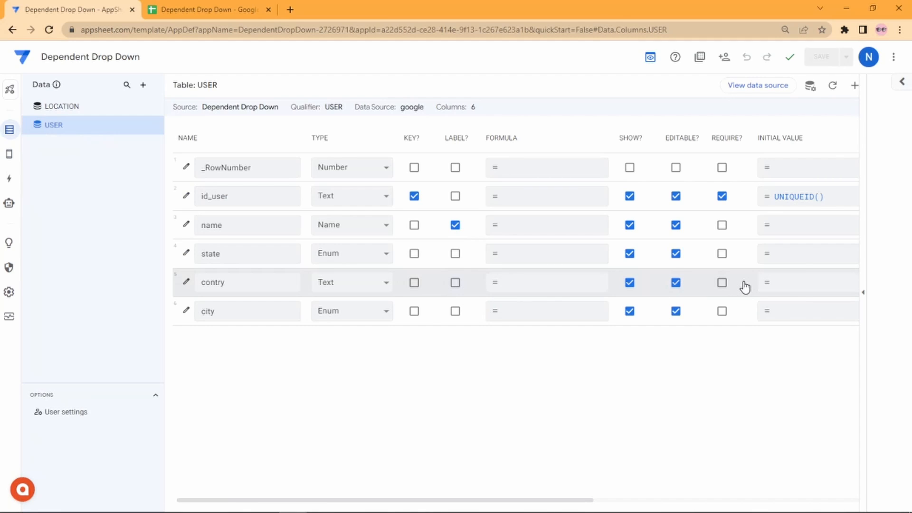
pyautogui.hscroll(3, 745, 287)
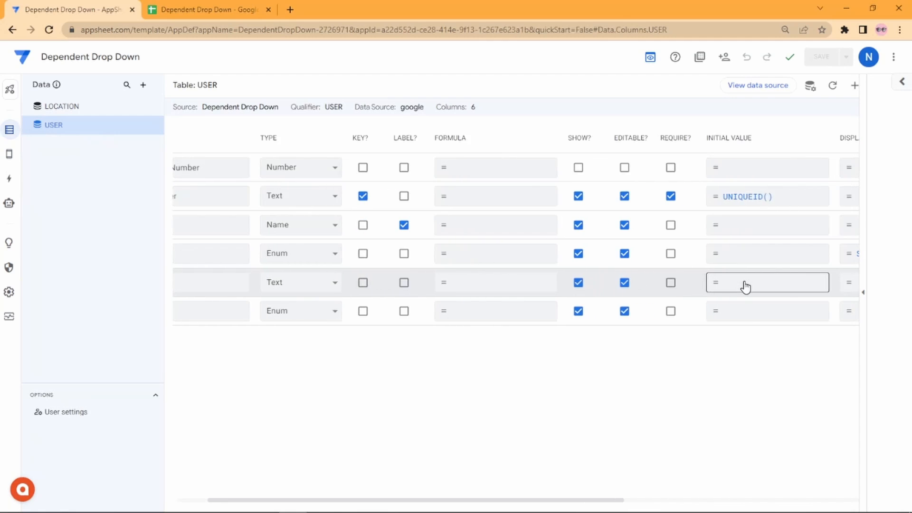
pyautogui.click(783, 283)
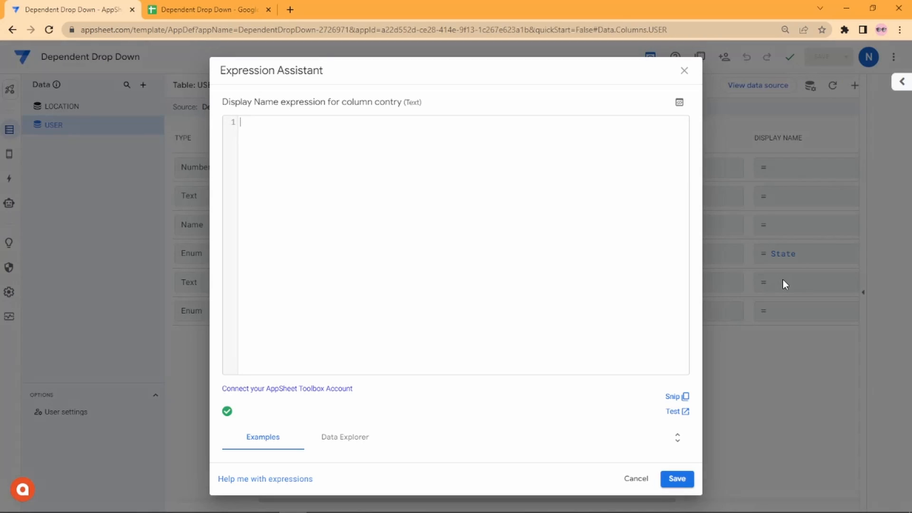
pyautogui.write('Country')
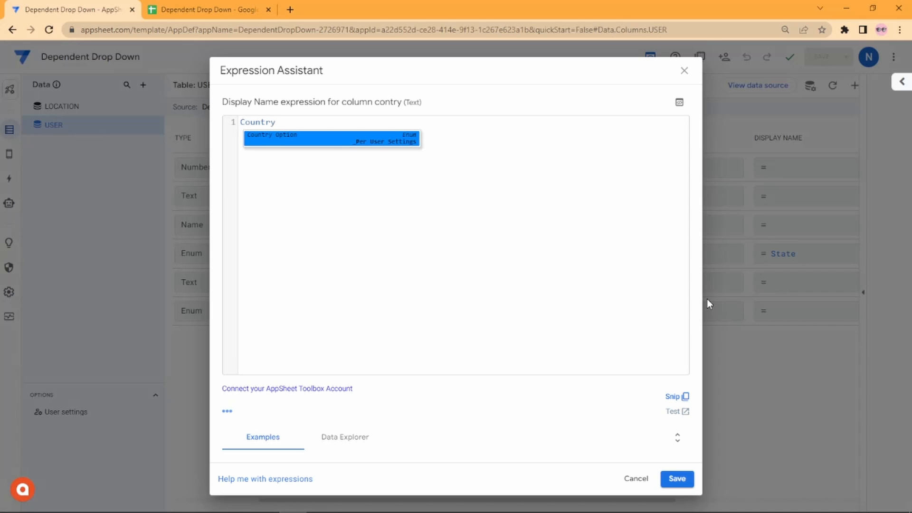
pyautogui.click(677, 479)
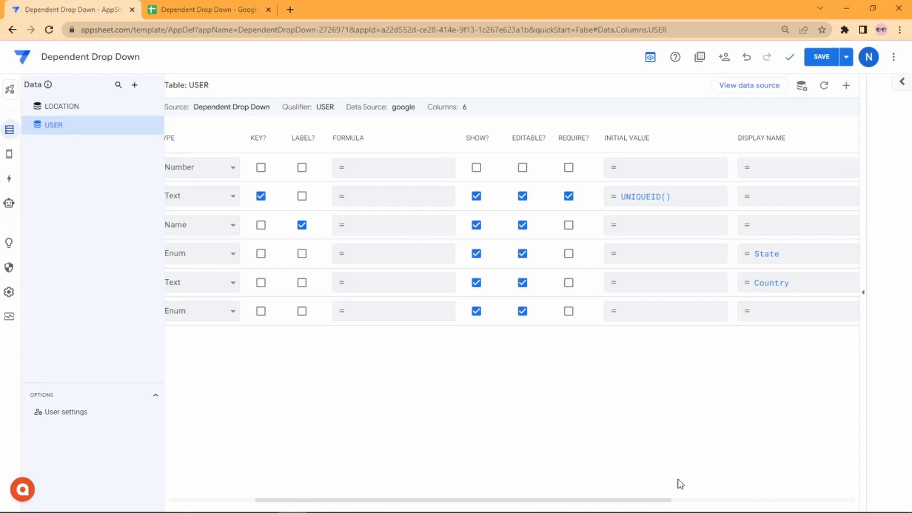
# Save the app and check the USER table's column headings in the app preview.
pyautogui.click(821, 56)
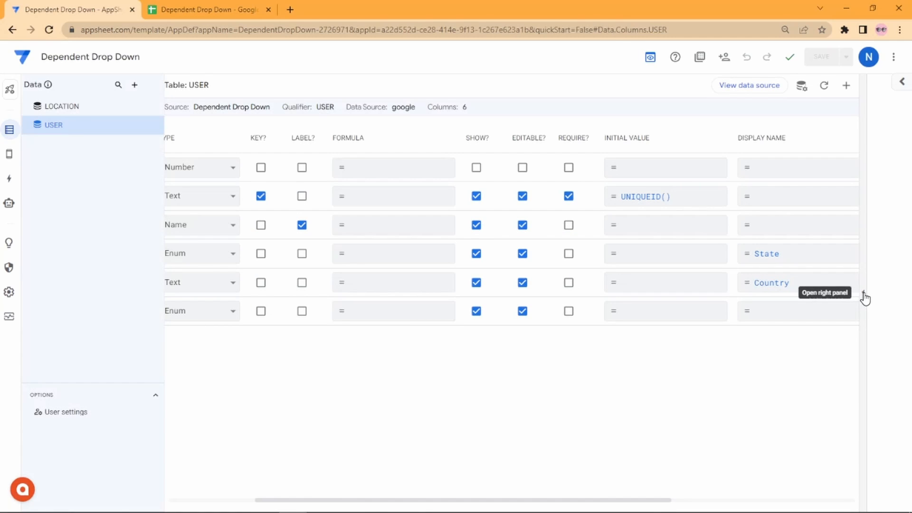
pyautogui.click(865, 299)
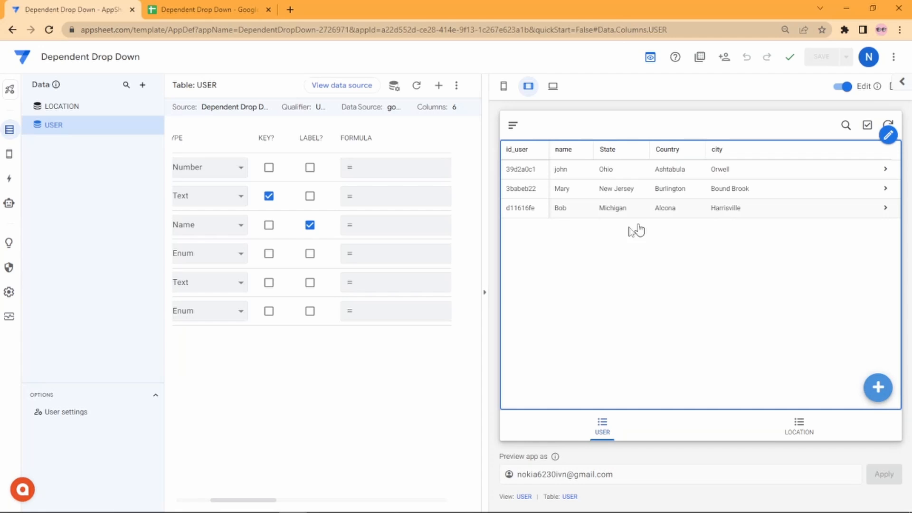
pyautogui.click(485, 292)
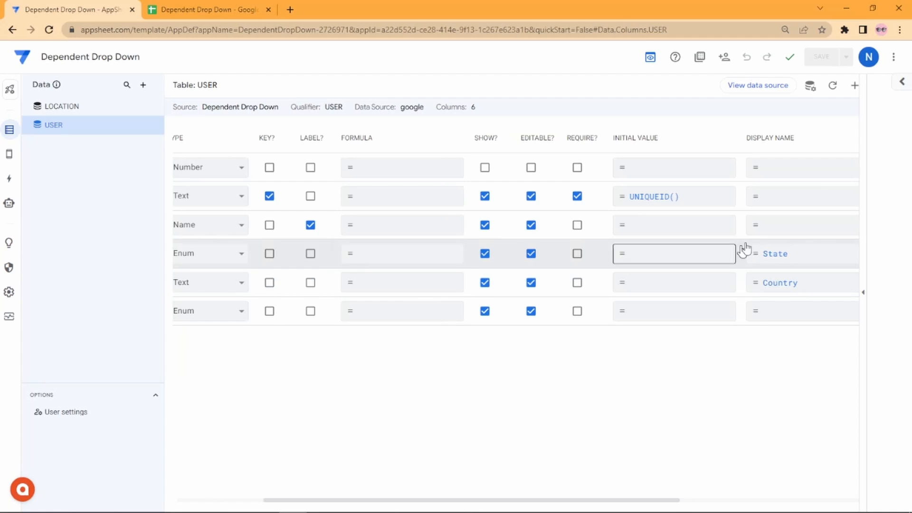
# Set the display name of the USER table's name column to Name.
pyautogui.click(787, 200)
pyautogui.click(684, 71)
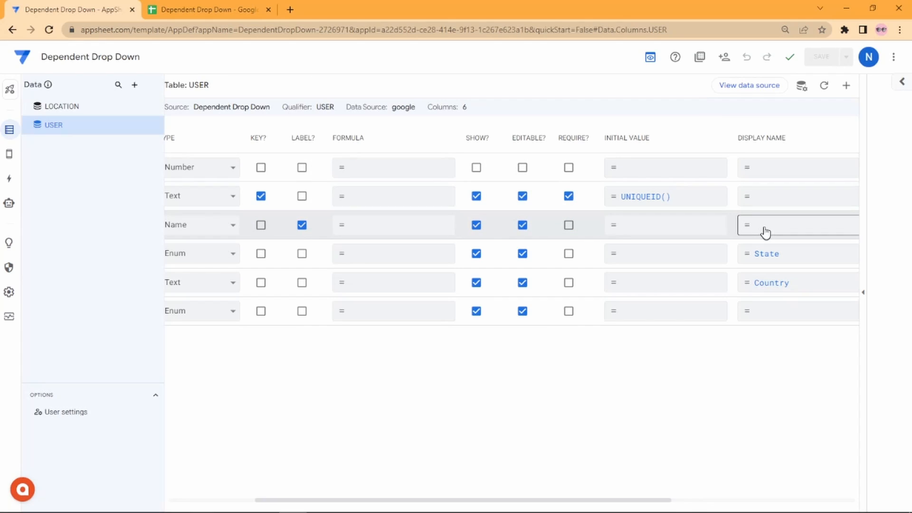
pyautogui.click(768, 230)
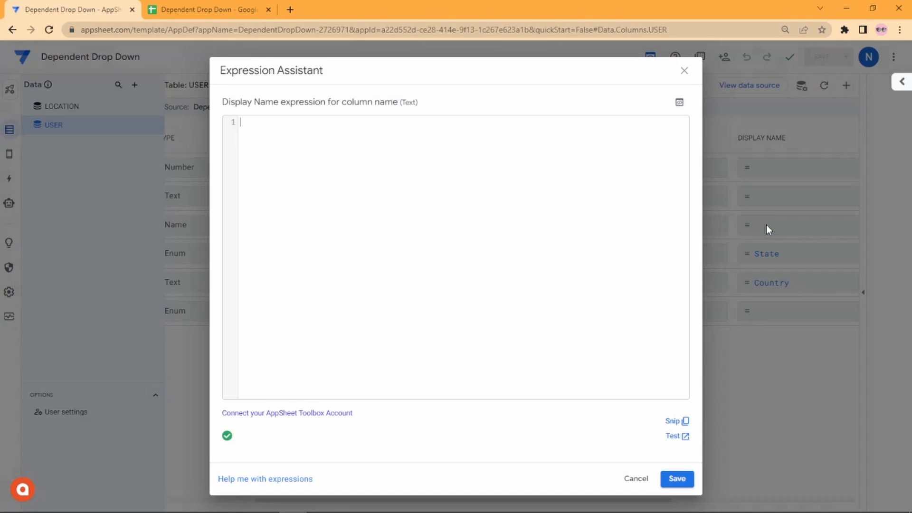
pyautogui.write('Name')
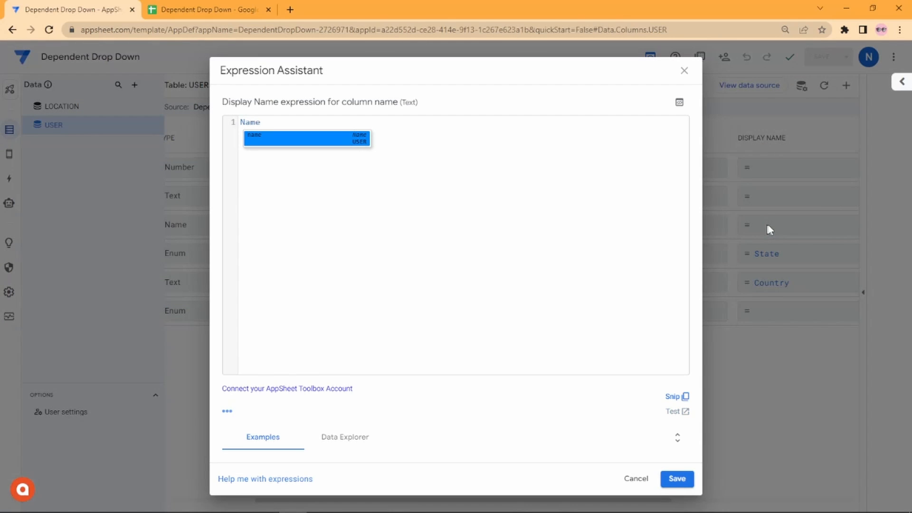
pyautogui.click(677, 478)
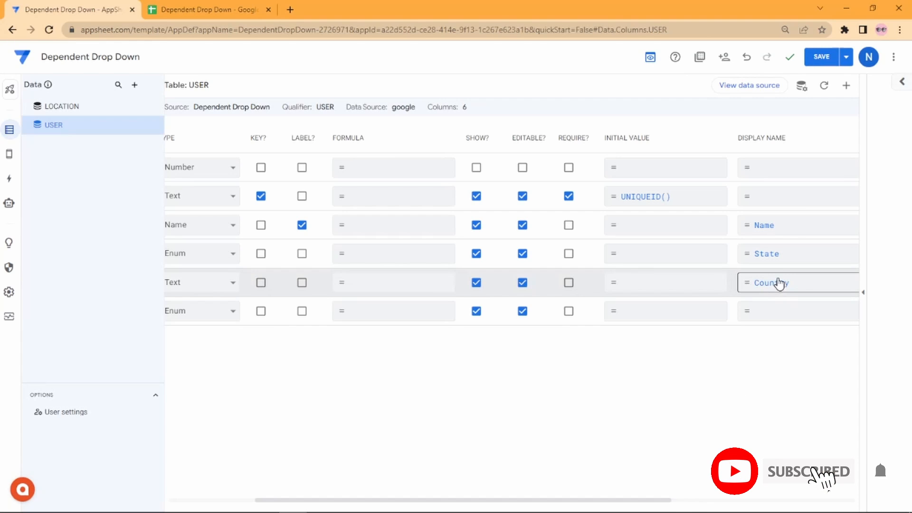
# Set the display name of the USER table's city column to City.
pyautogui.click(773, 312)
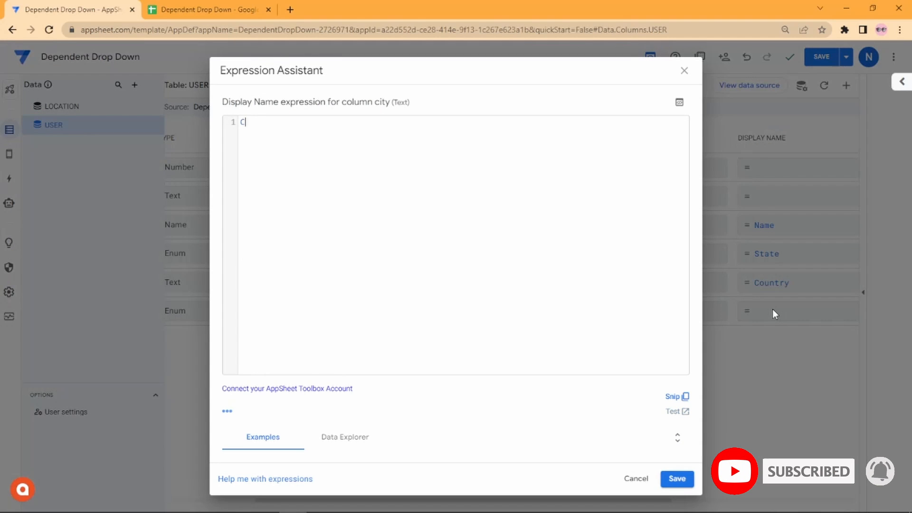
pyautogui.write('City')
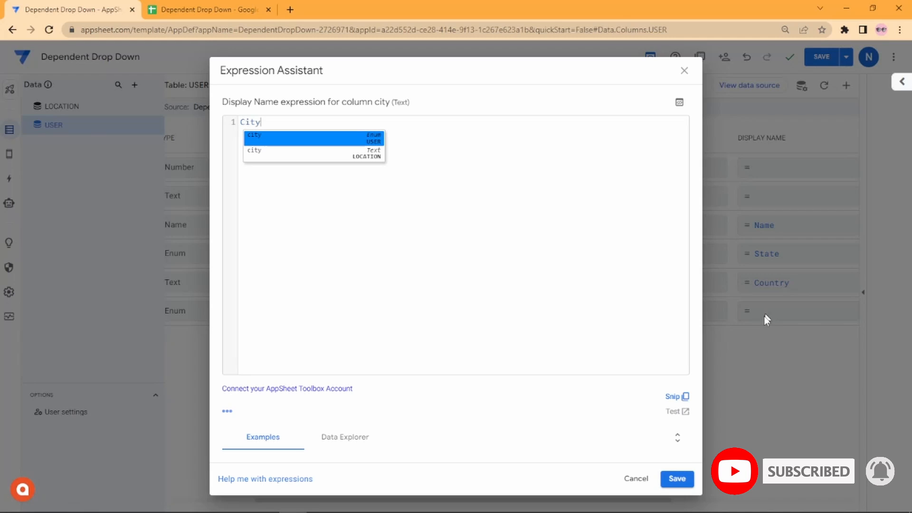
pyautogui.click(677, 478)
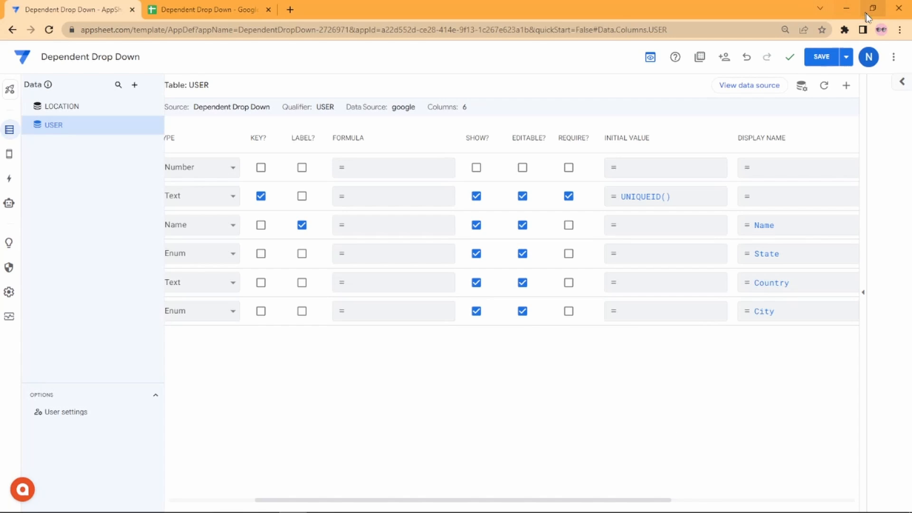
# Save the app and view the USER table in the app preview's phone layout.
pyautogui.click(821, 57)
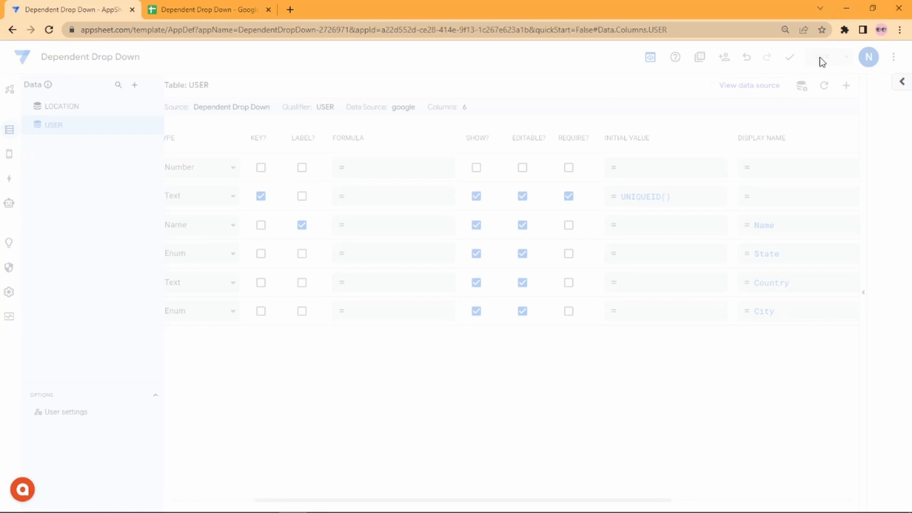
pyautogui.click(864, 296)
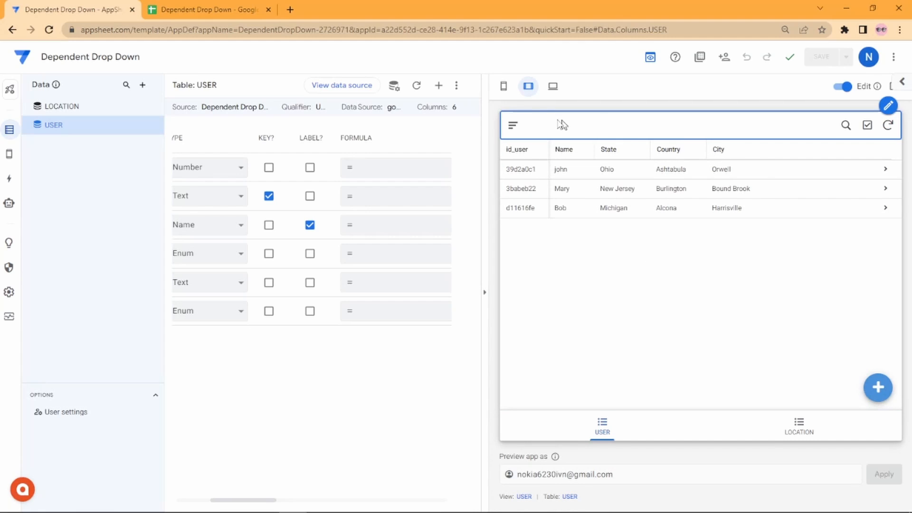
pyautogui.click(504, 86)
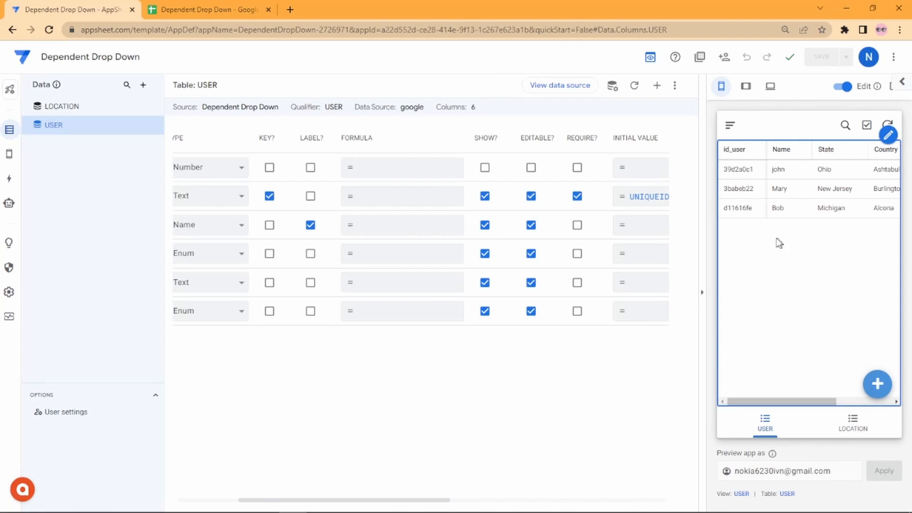
pyautogui.click(703, 293)
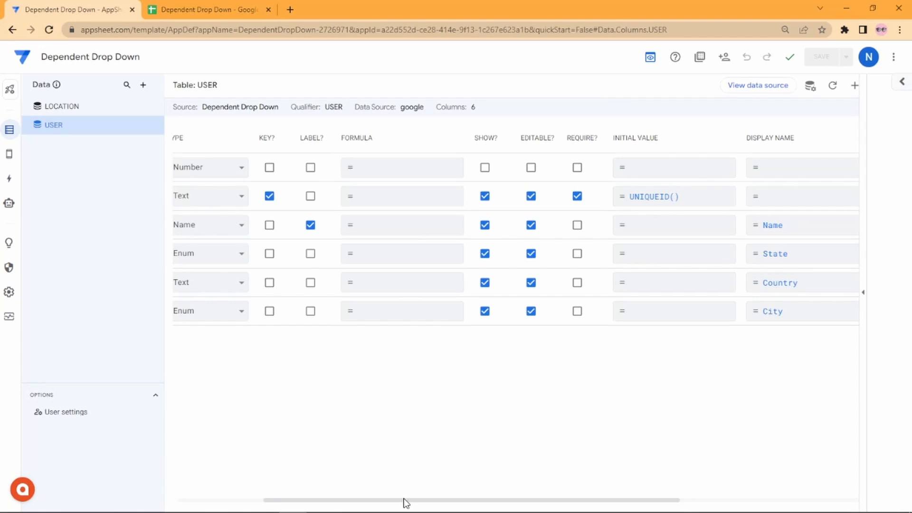
# Switch to Google Sheets, correct the USER sheet's header in D1 to country, and return to AppSheet.
pyautogui.moveTo(406, 500); pyautogui.dragTo(272, 485)
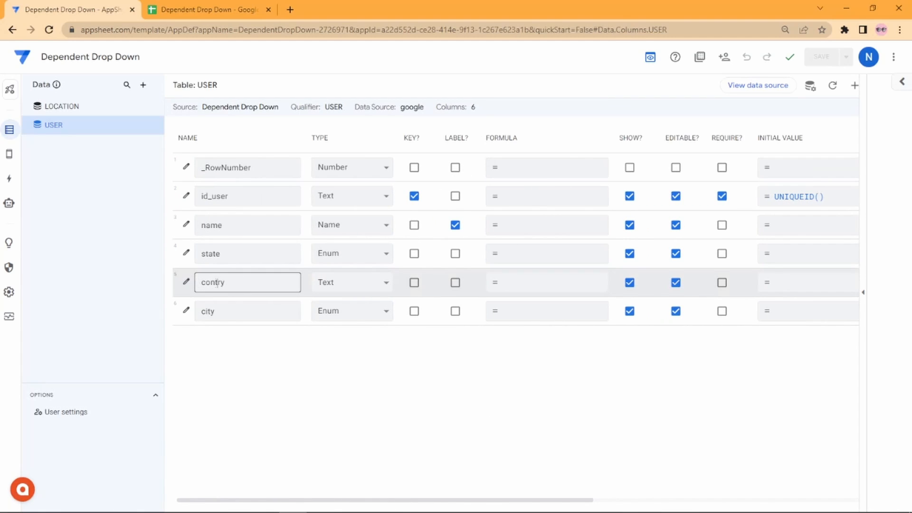
pyautogui.click(212, 8)
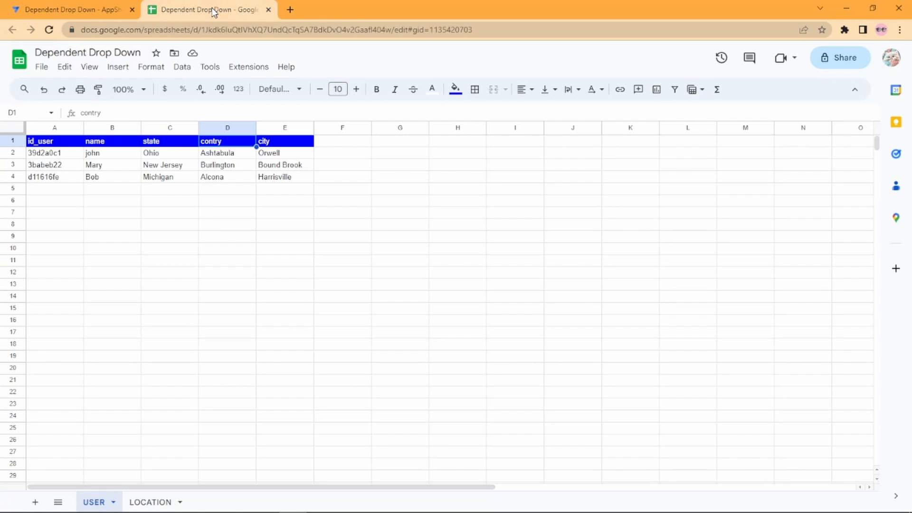
pyautogui.doubleClick(212, 142)
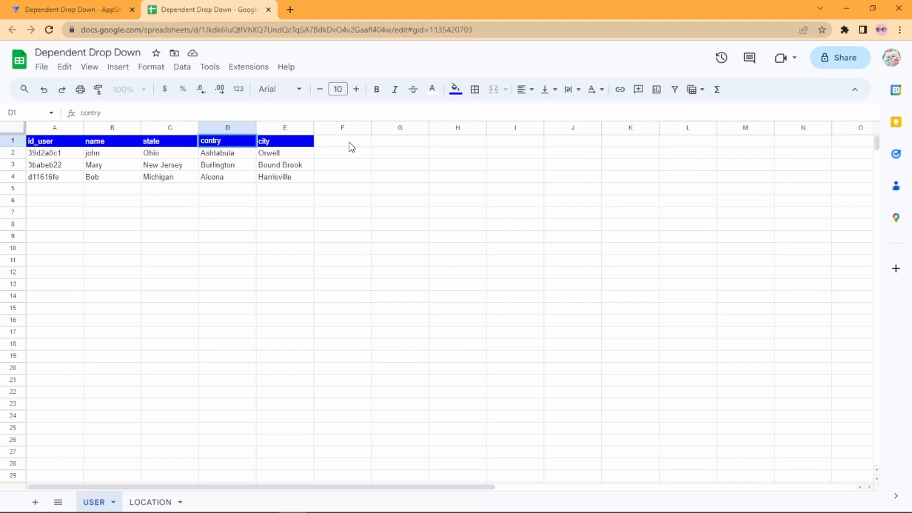
pyautogui.write('u')
pyautogui.press('Return')
pyautogui.press('Up')
pyautogui.press('Left')
pyautogui.press('Left')
pyautogui.press('Left')
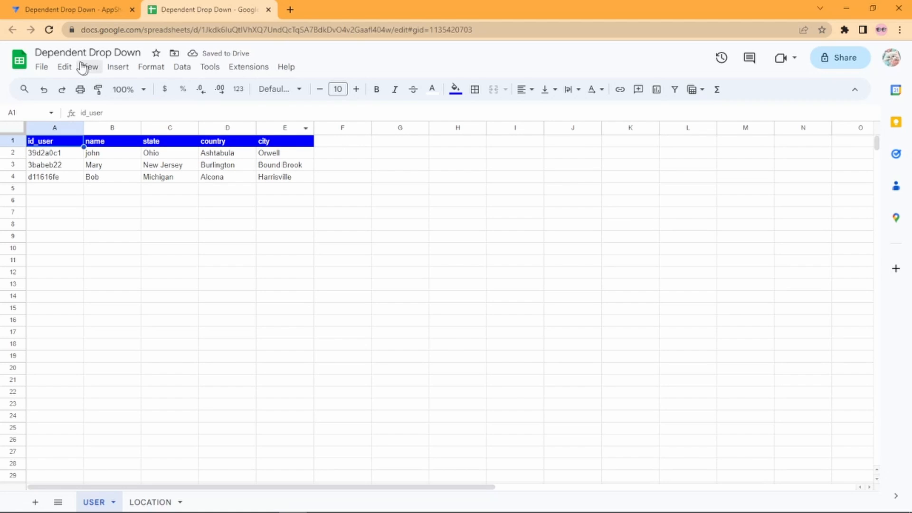
pyautogui.click(65, 9)
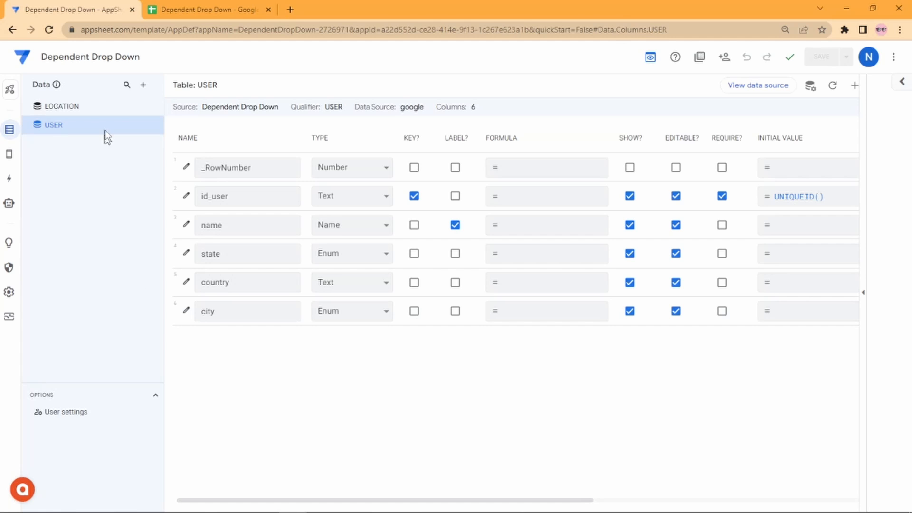
# Switch to Google Sheets and insert a column before state in the USER sheet with the header date_of_birth.
pyautogui.click(205, 7)
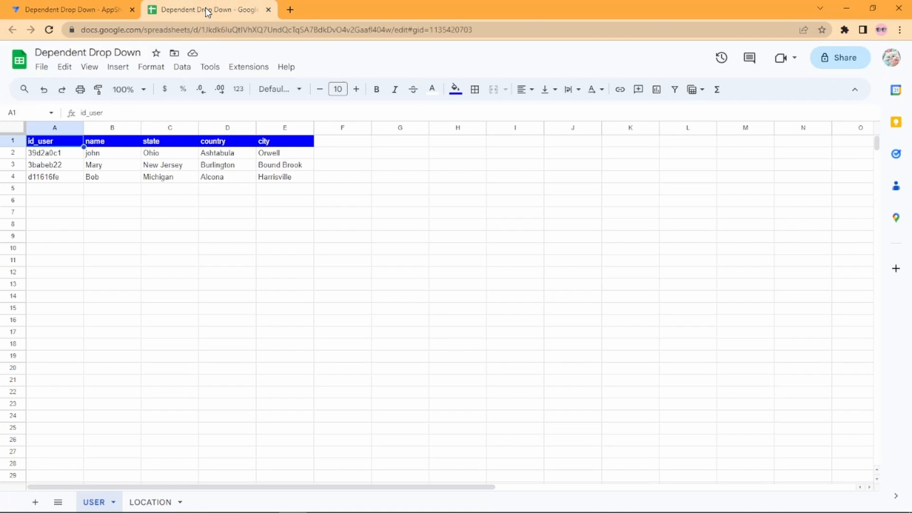
pyautogui.rightClick(162, 131)
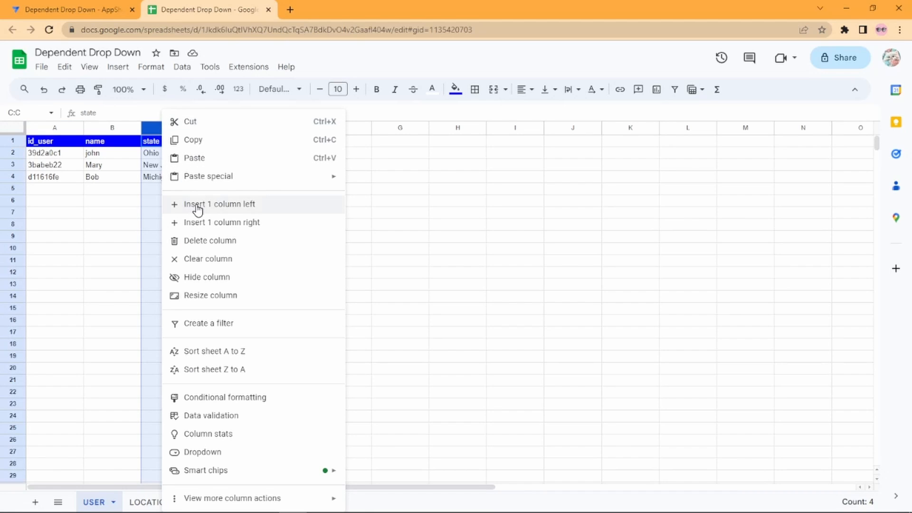
pyautogui.click(198, 209)
pyautogui.click(154, 142)
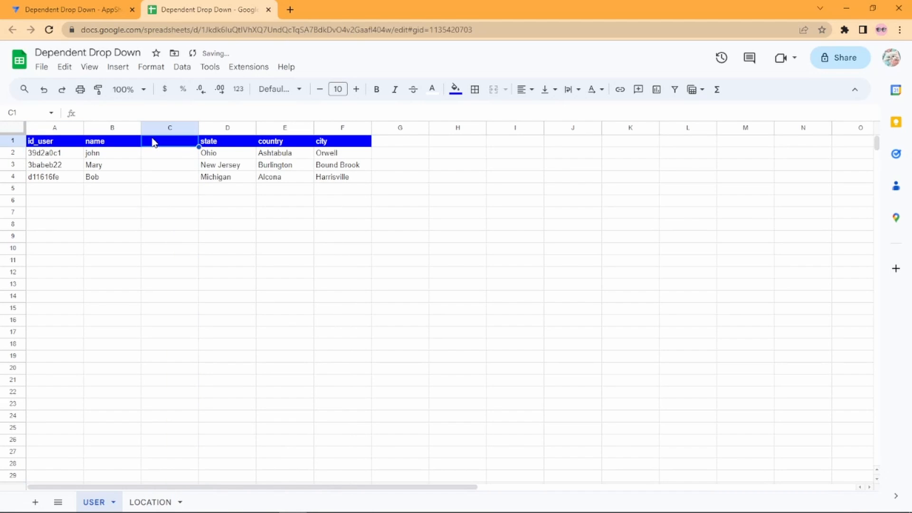
pyautogui.write('date_of')
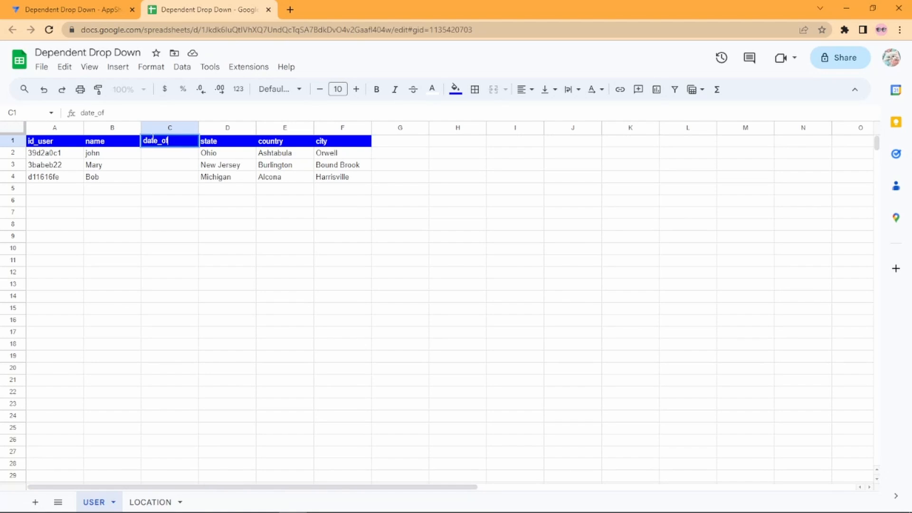
pyautogui.write('_birth')
pyautogui.press('Return')
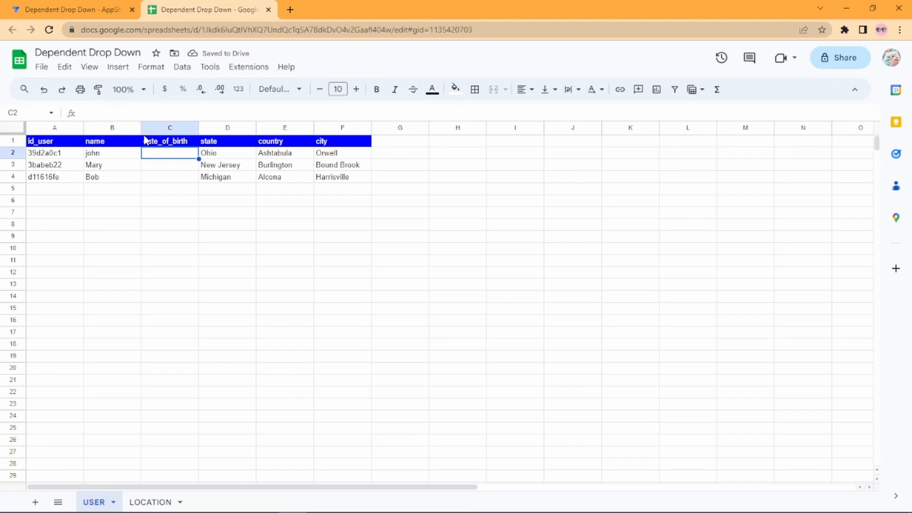
# Insert a column between date_of_birth and state with the header years_old.
pyautogui.rightClick(233, 132)
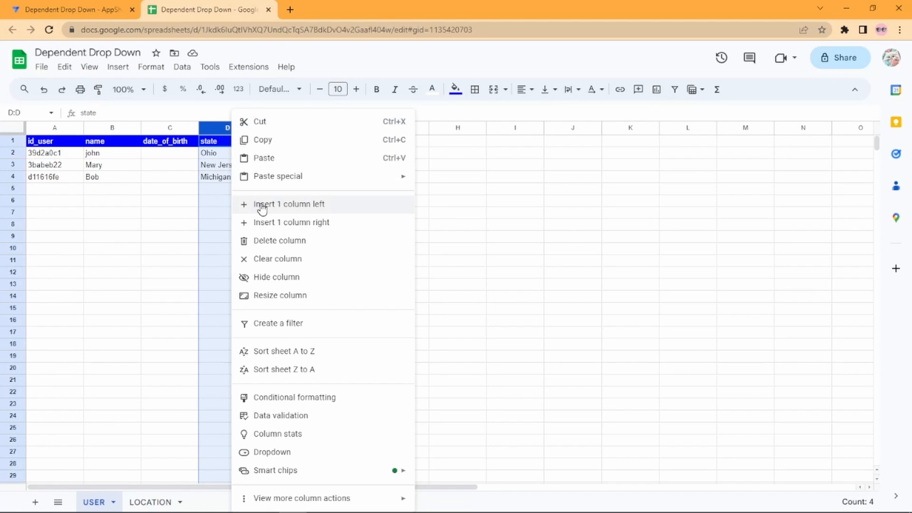
pyautogui.click(261, 205)
pyautogui.click(213, 144)
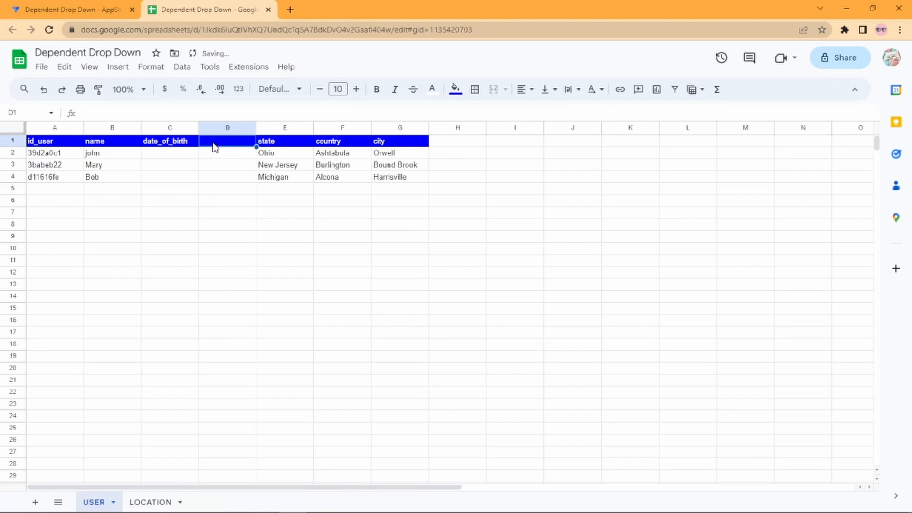
pyautogui.write('year')
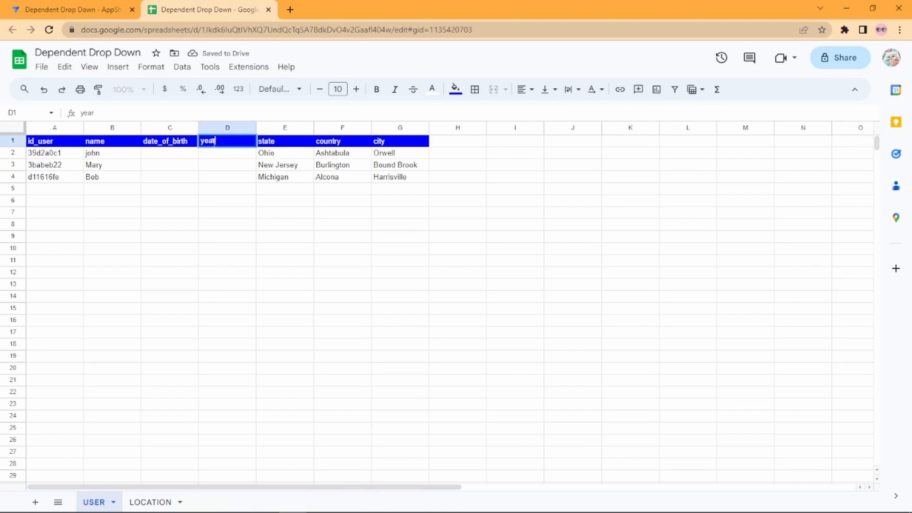
pyautogui.write('s_old')
pyautogui.press('Return')
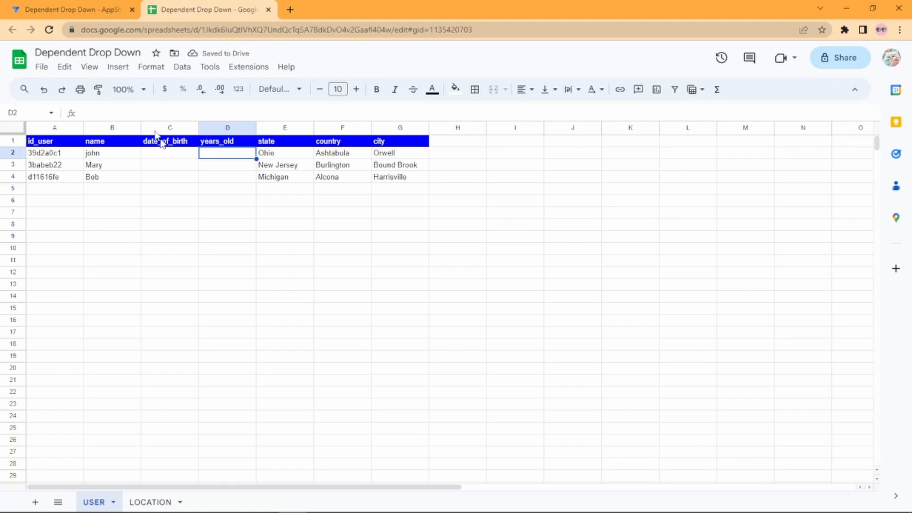
# Switch to AppSheet and regenerate the USER table's column structure from its updated spreadsheet source.
pyautogui.click(45, 15)
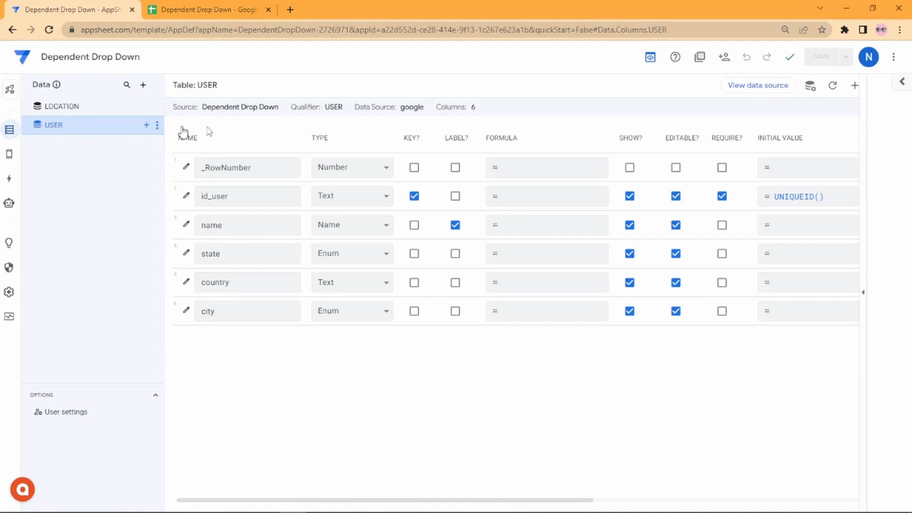
pyautogui.click(834, 88)
pyautogui.click(584, 143)
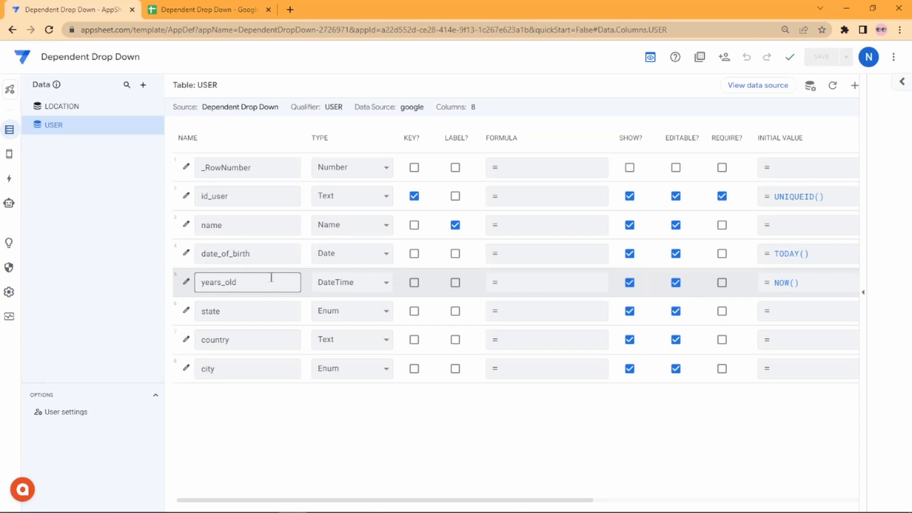
# Set the years_old column's type to Number and clear its initial value formula.
pyautogui.click(336, 283)
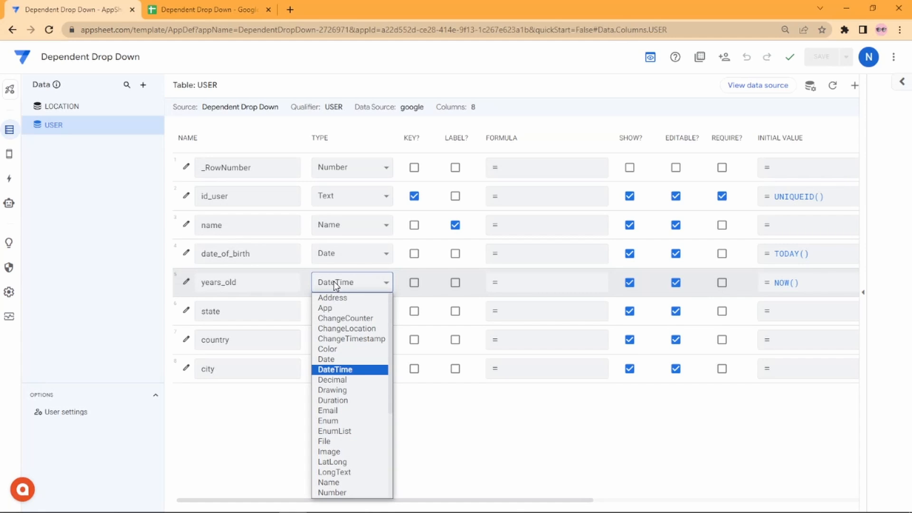
pyautogui.click(327, 492)
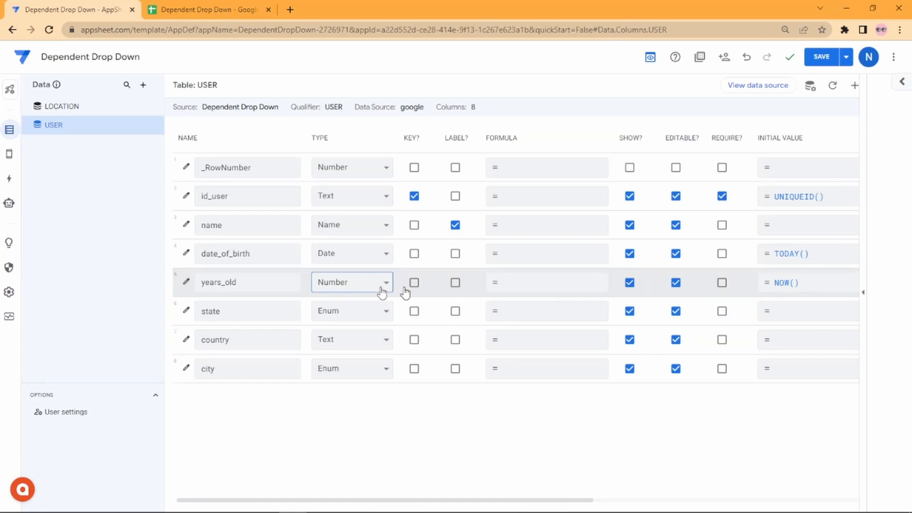
pyautogui.click(187, 283)
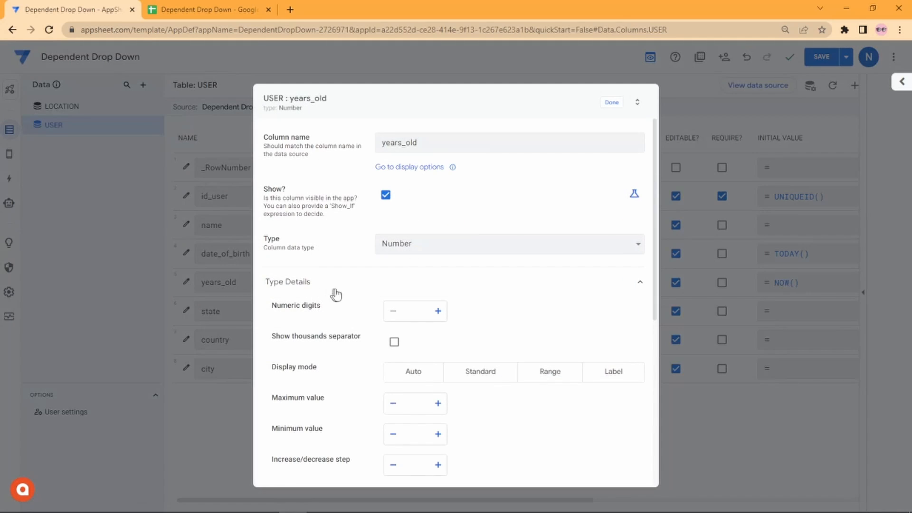
pyautogui.scroll(-3, 316, 287)
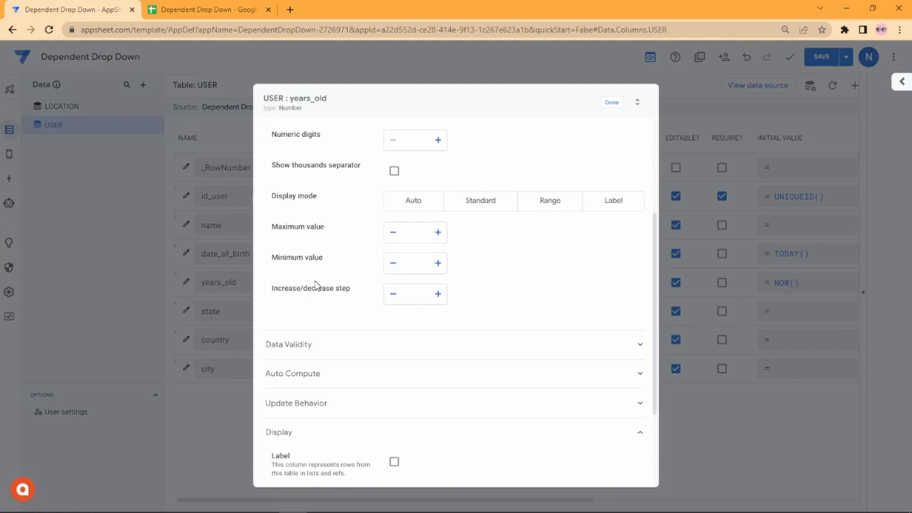
pyautogui.click(300, 375)
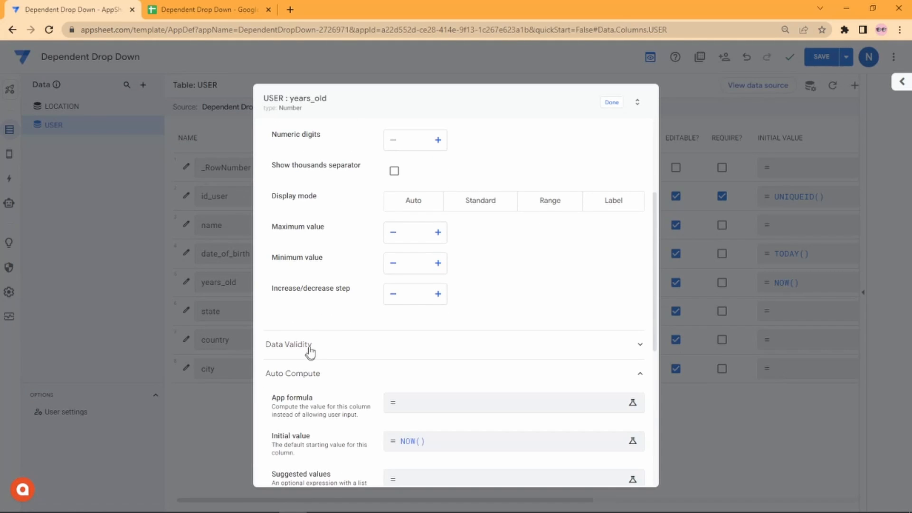
pyautogui.scroll(-3, 316, 349)
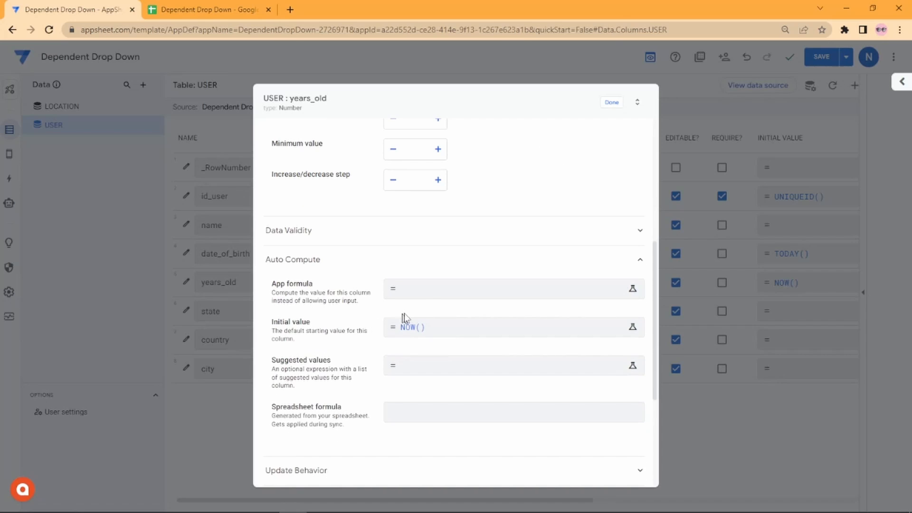
pyautogui.click(440, 332)
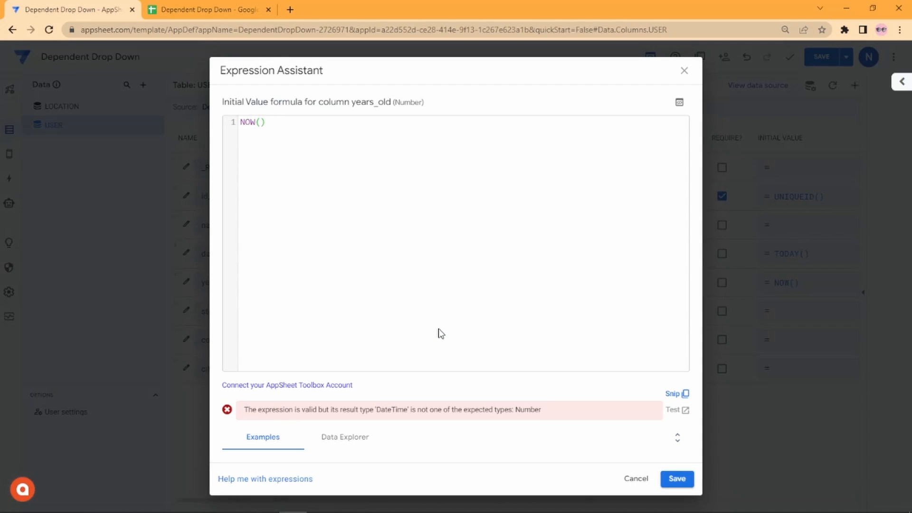
pyautogui.hotkey('ctrl', 'a')
pyautogui.press('BackSpace')
pyautogui.click(676, 480)
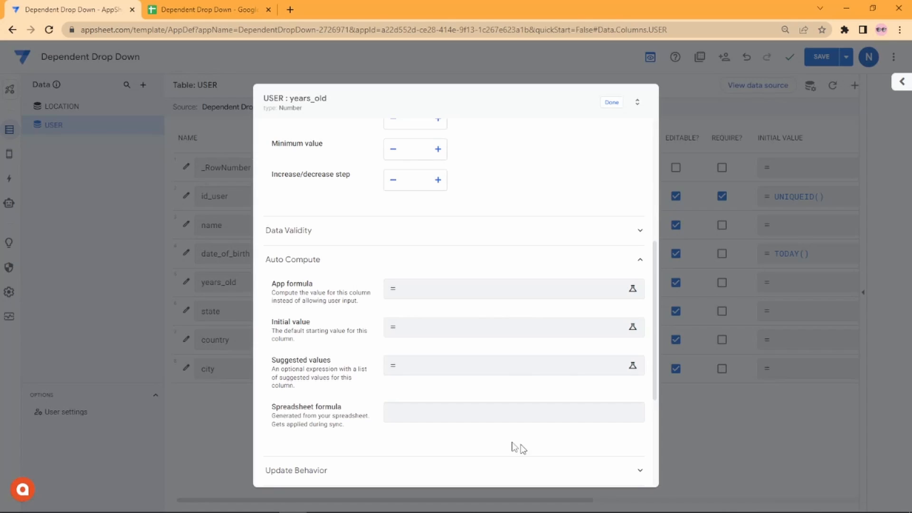
# Enter FLOOR(TOTALHOURS(TODAY()-[date_of_birth])/24*365) as the app formula of the years_old column.
pyautogui.click(422, 292)
pyautogui.write('fl')
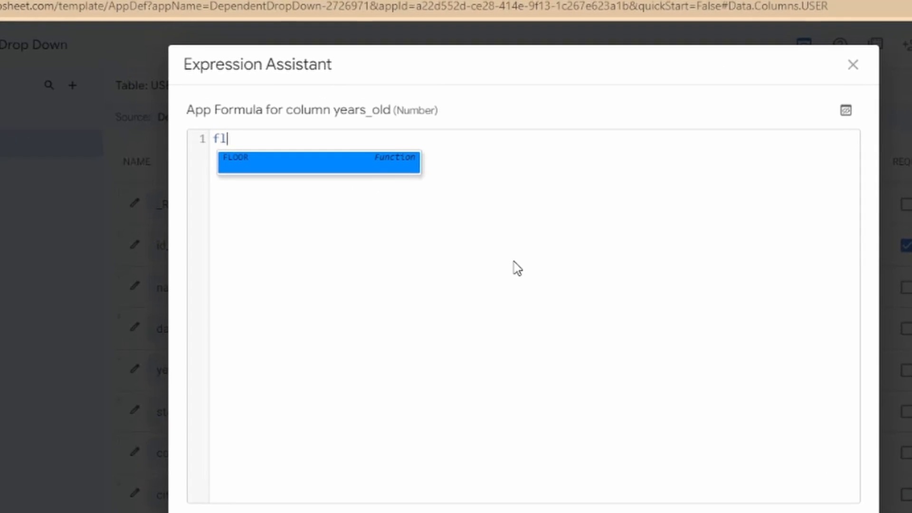
pyautogui.press('Return')
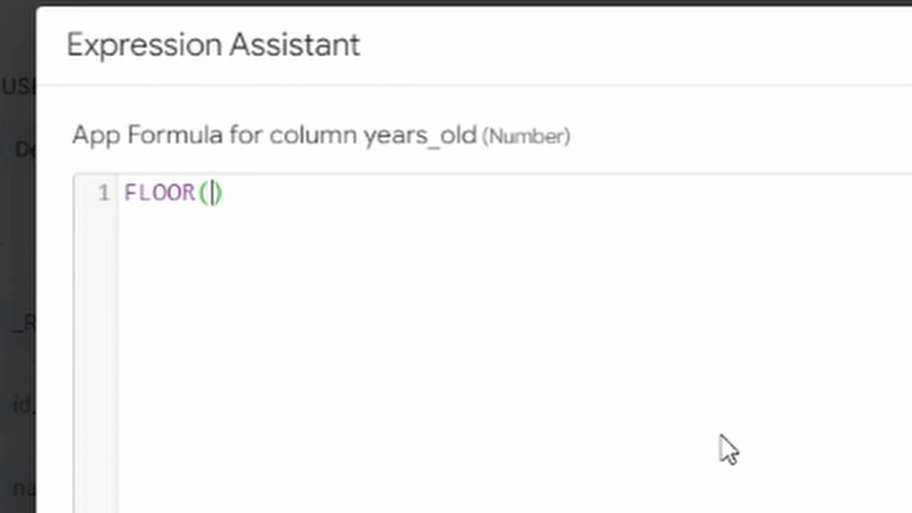
pyautogui.write('tot')
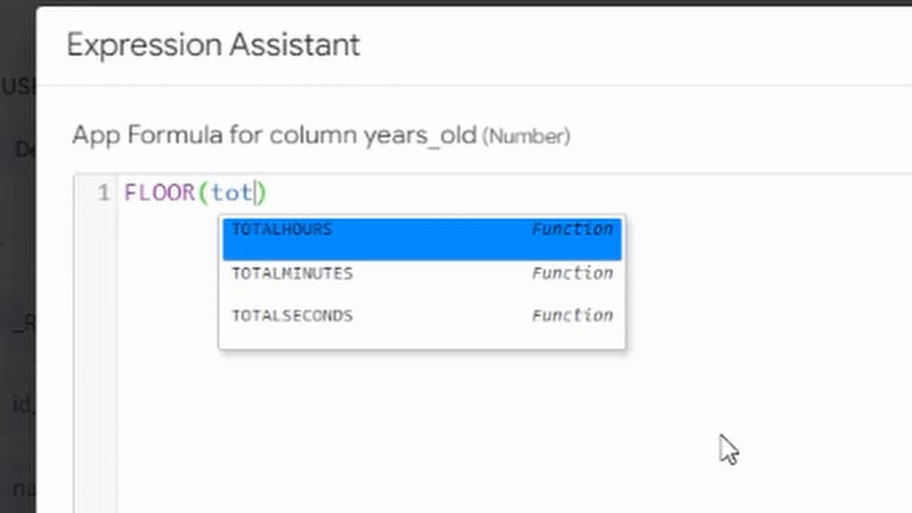
pyautogui.press('Return')
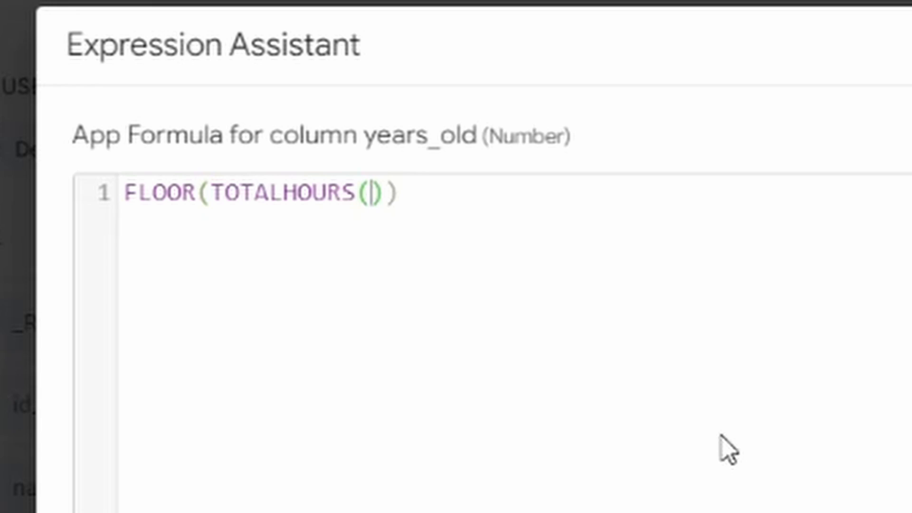
pyautogui.write('tod')
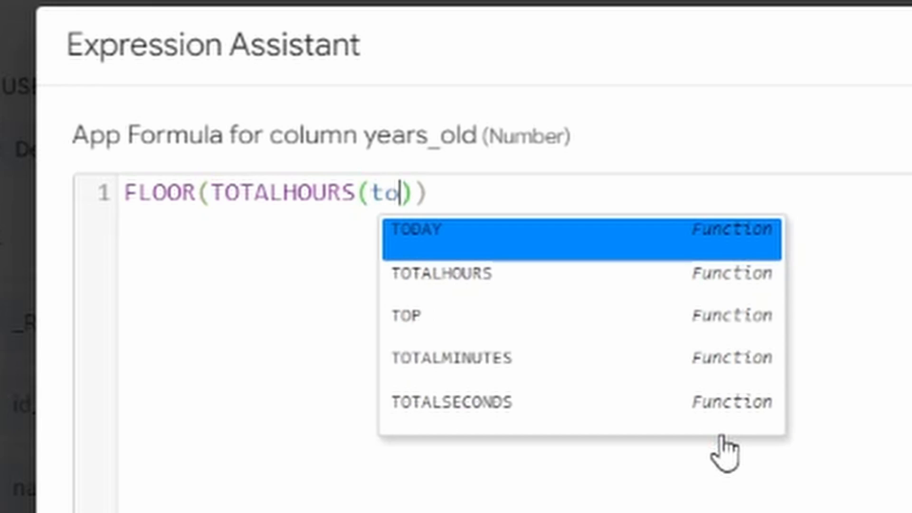
pyautogui.press('Return')
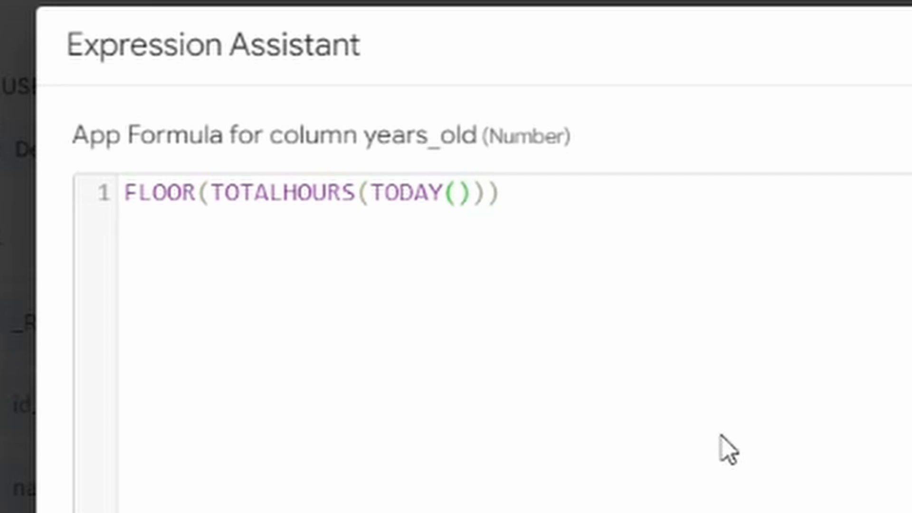
pyautogui.write('-[')
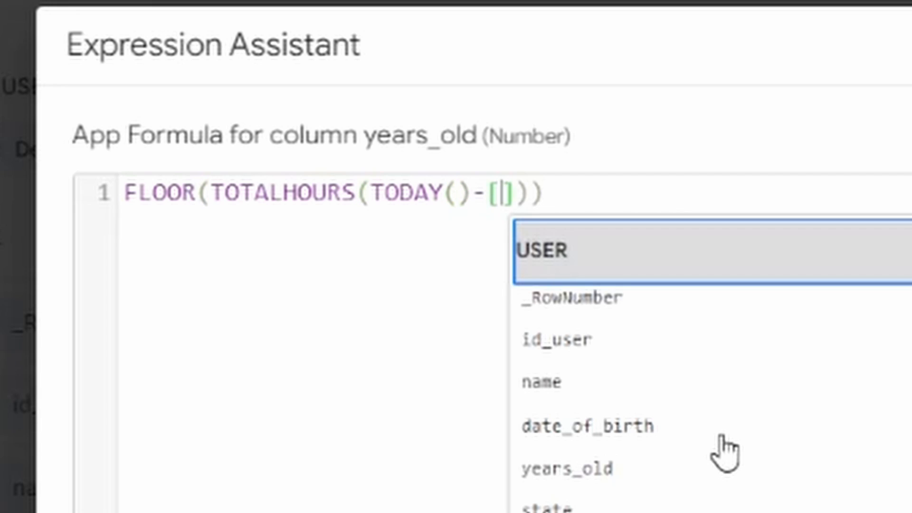
pyautogui.write('da')
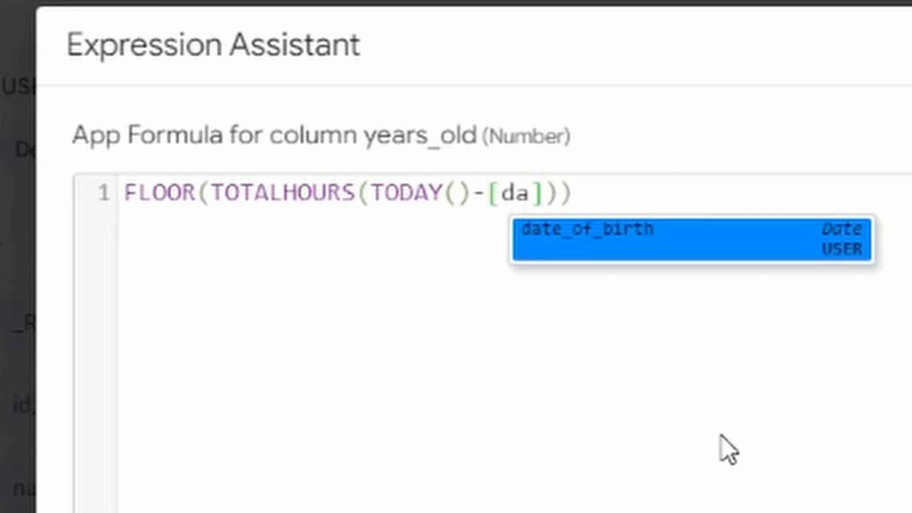
pyautogui.press('Return')
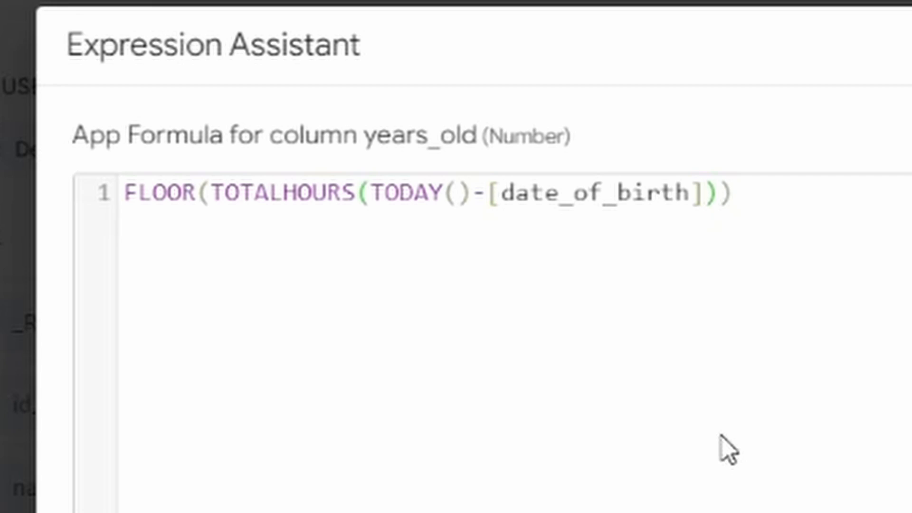
pyautogui.write('/24')
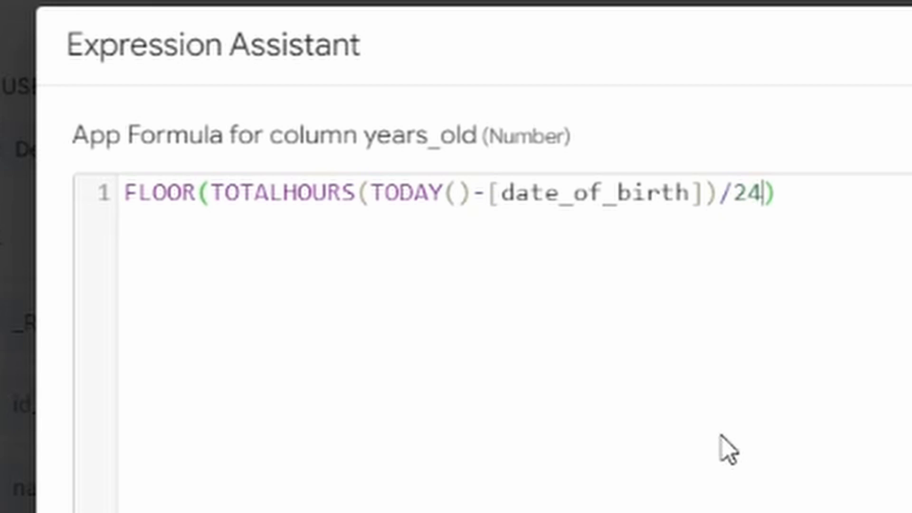
pyautogui.write('*36')
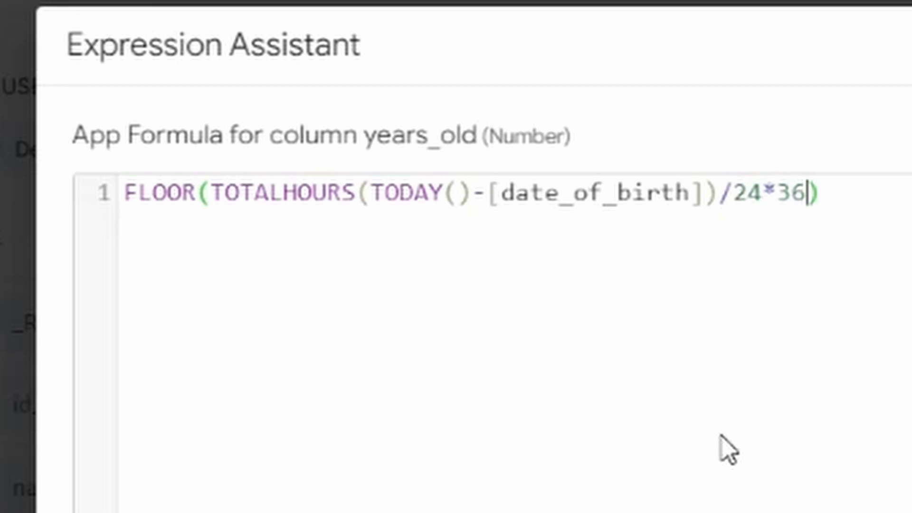
pyautogui.write('5')
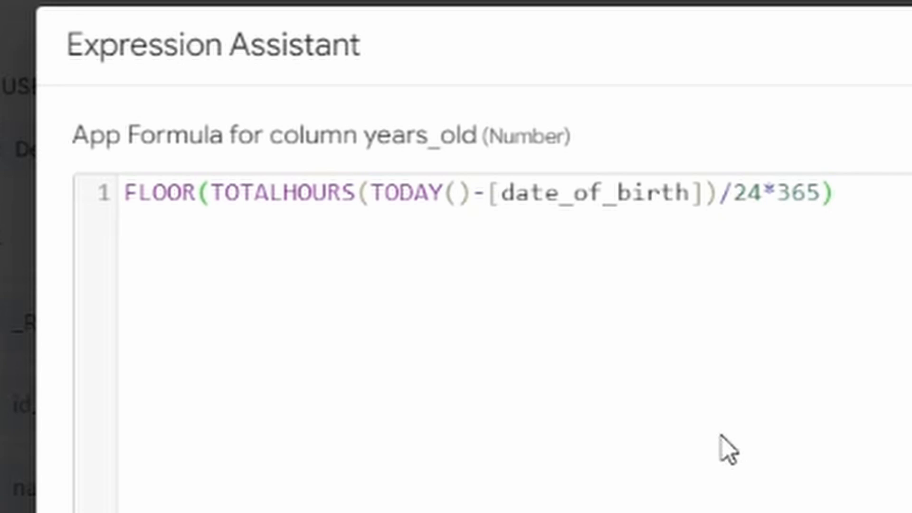
# Enclose 24*365 in parentheses in the years_old formula, then save the expression and finish editing the column.
pyautogui.press('Right')
pyautogui.press('Left')
pyautogui.press('Left')
pyautogui.press('Left')
pyautogui.press('Left')
pyautogui.press('Left')
pyautogui.press('Left')
pyautogui.press('Left')
pyautogui.write('(')
pyautogui.press('End')
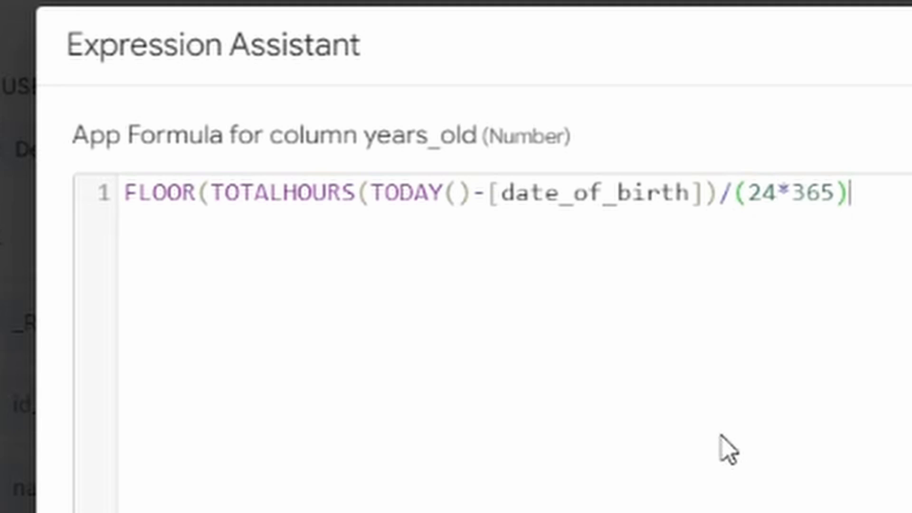
pyautogui.write(')')
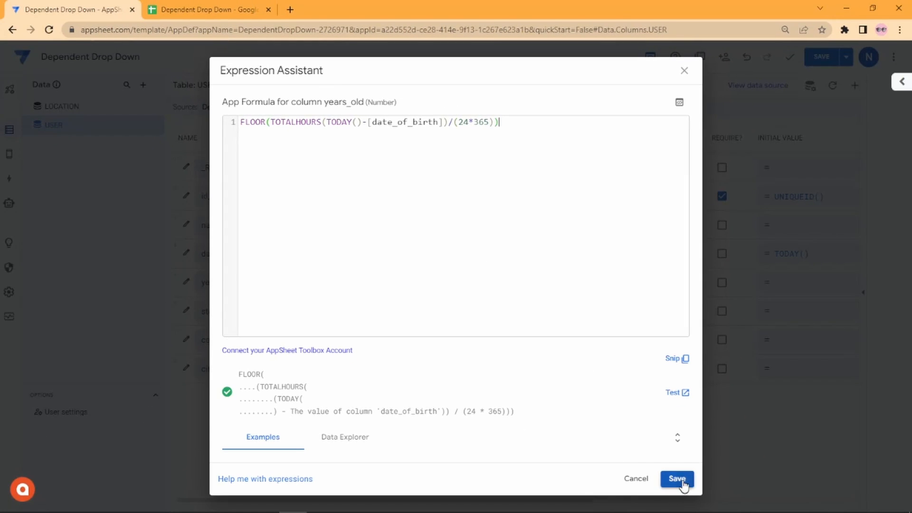
pyautogui.click(678, 479)
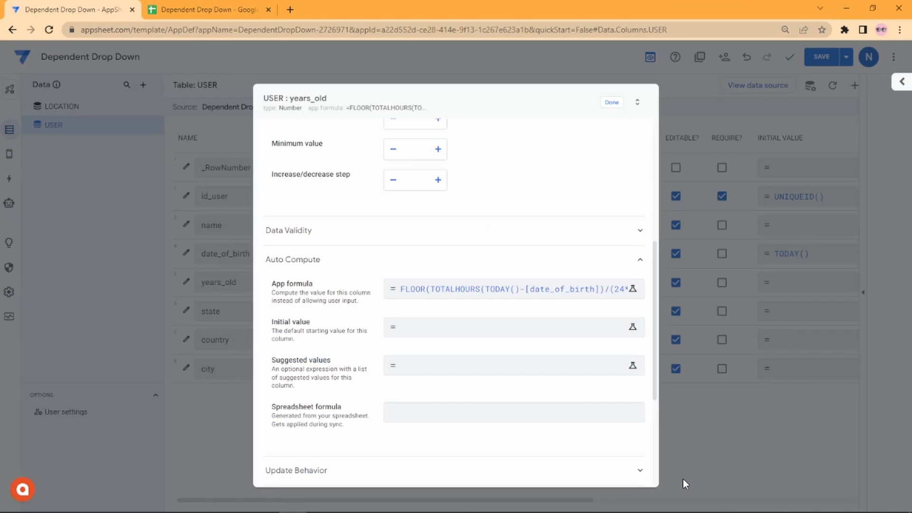
pyautogui.click(612, 103)
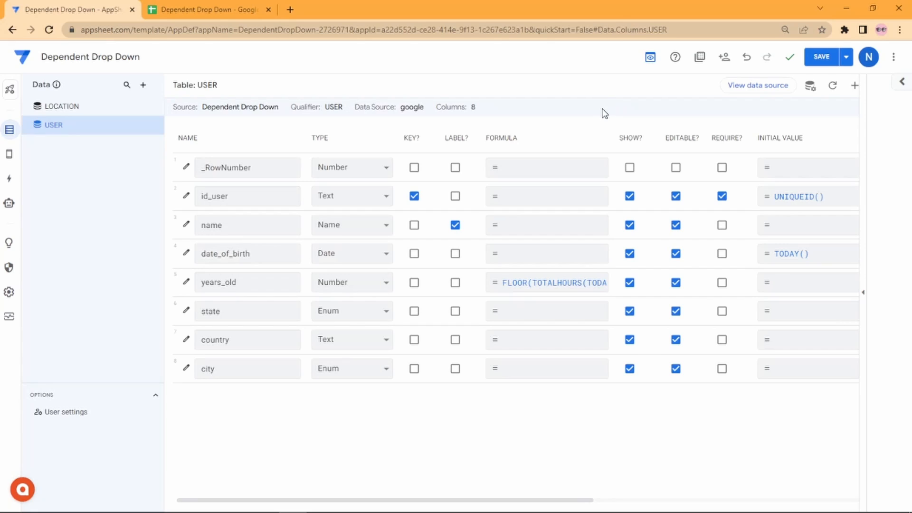
# Save the app and open the first USER record, with state Ohio, for editing in the app preview.
pyautogui.click(822, 57)
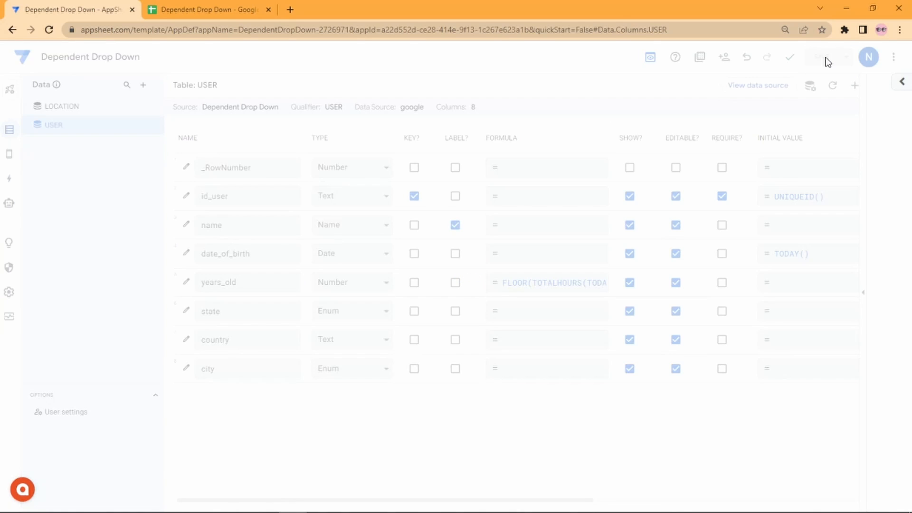
pyautogui.click(863, 294)
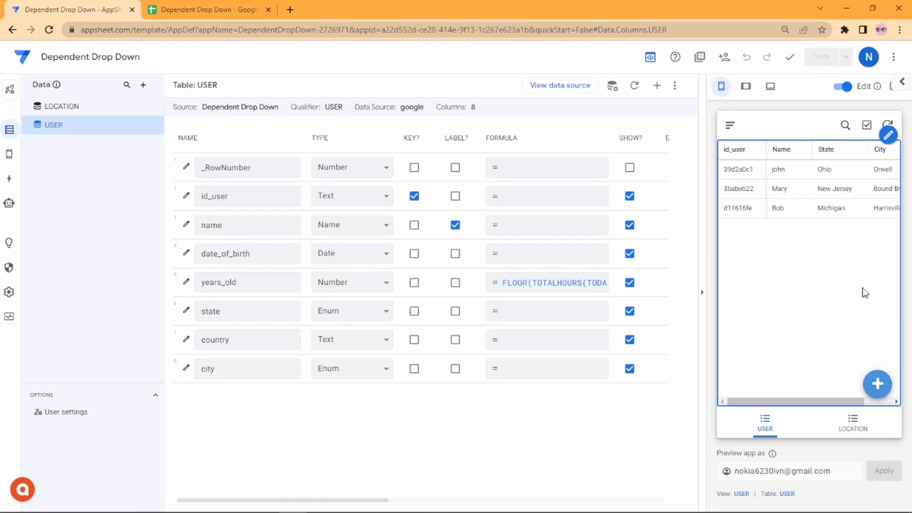
pyautogui.click(825, 170)
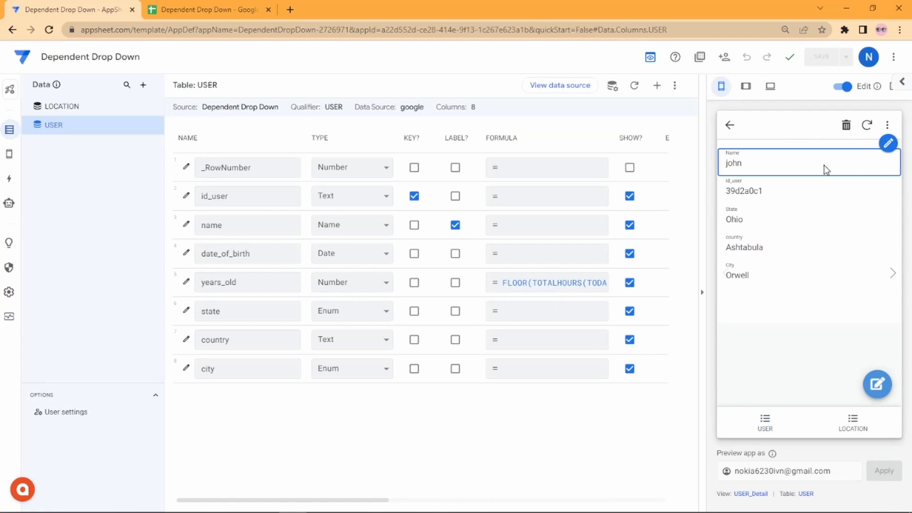
pyautogui.click(878, 388)
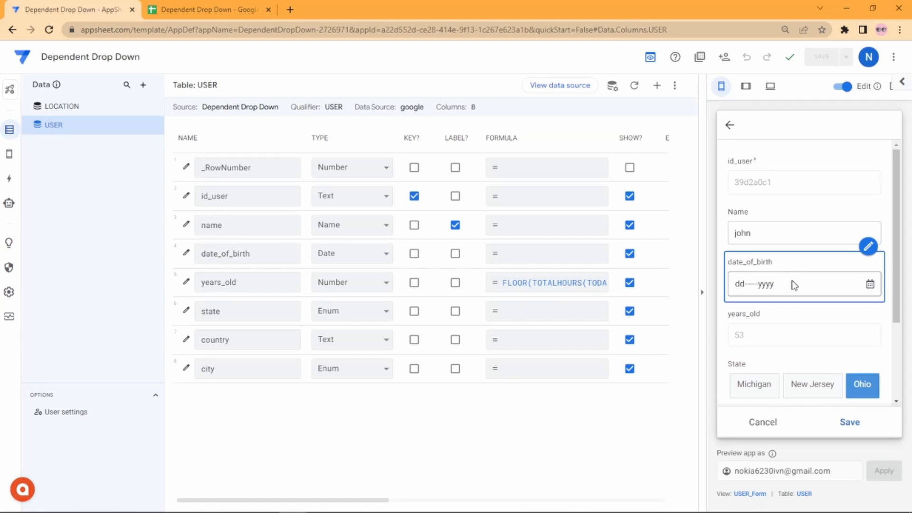
# Fill in the date of birth in the previewed user record's form and save the record.
pyautogui.click(744, 289)
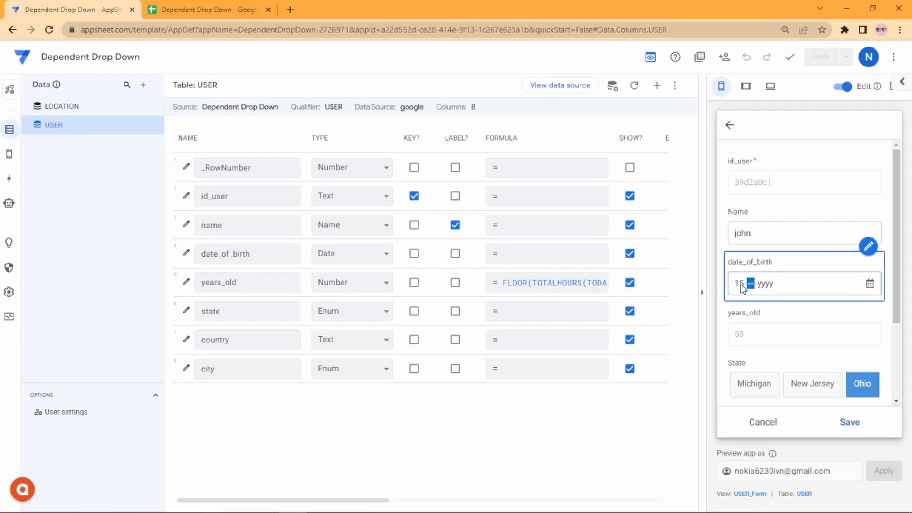
pyautogui.write('15')
pyautogui.write('21')
pyautogui.press('Return')
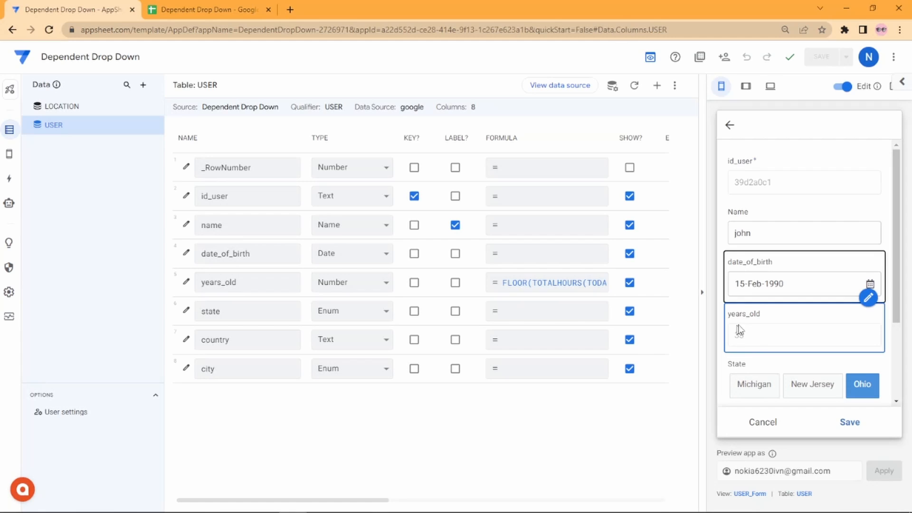
pyautogui.click(862, 426)
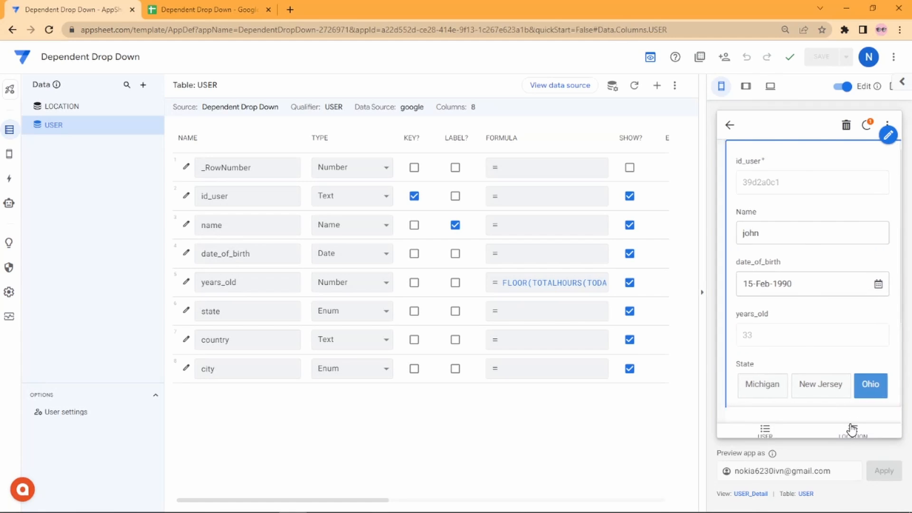
# View the USER table in the app's full browser version and return to the AppSheet editor.
pyautogui.click(891, 93)
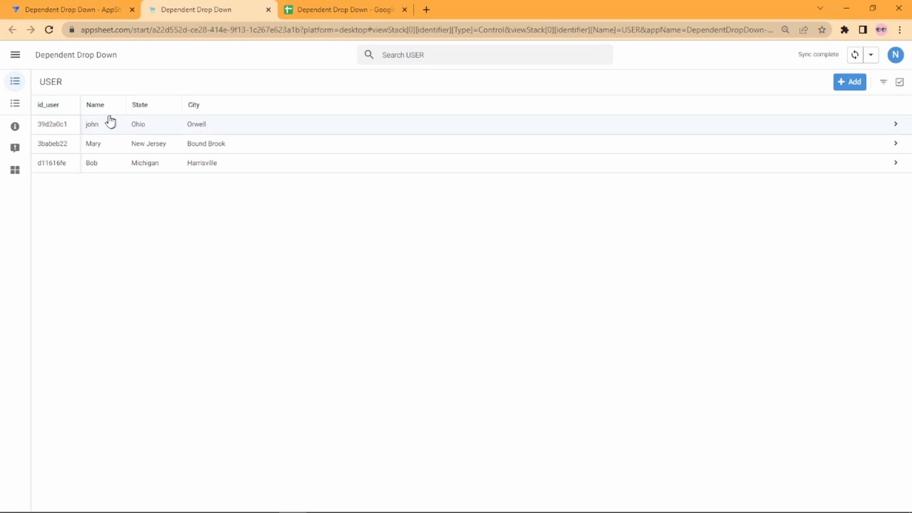
pyautogui.click(74, 7)
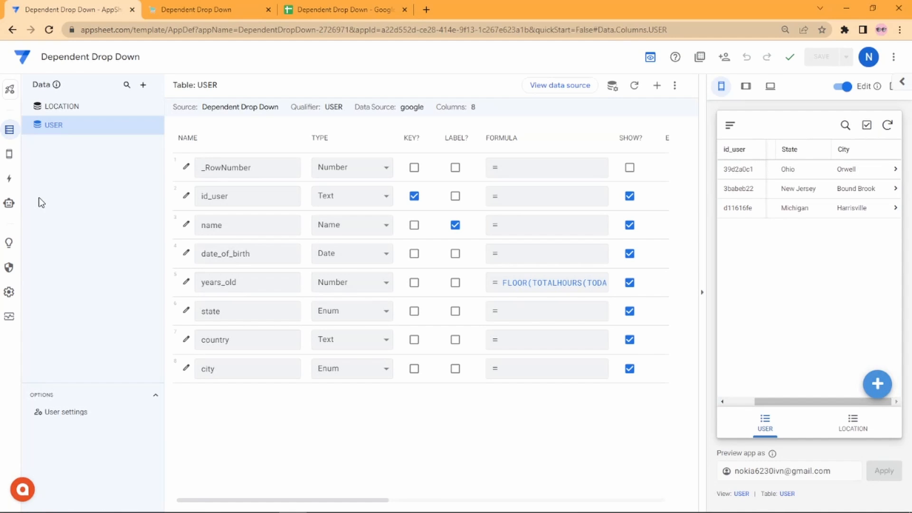
# Add date_of_birth, years_old and country to the column order of the USER table view.
pyautogui.click(11, 161)
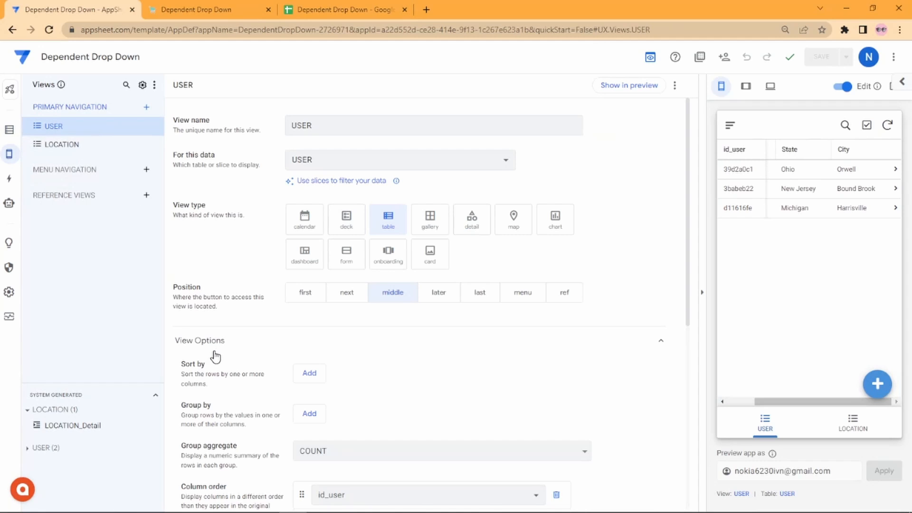
pyautogui.scroll(-5, 215, 356)
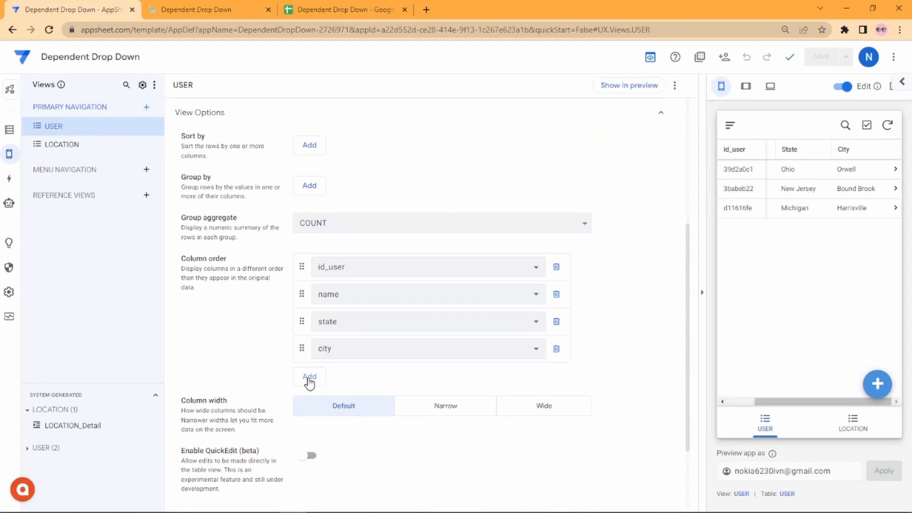
pyautogui.click(310, 378)
pyautogui.click(313, 379)
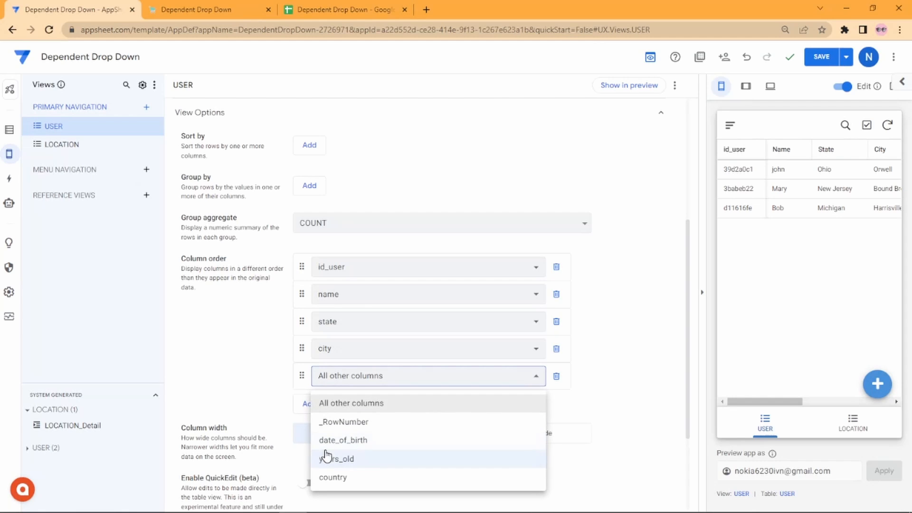
pyautogui.click(334, 446)
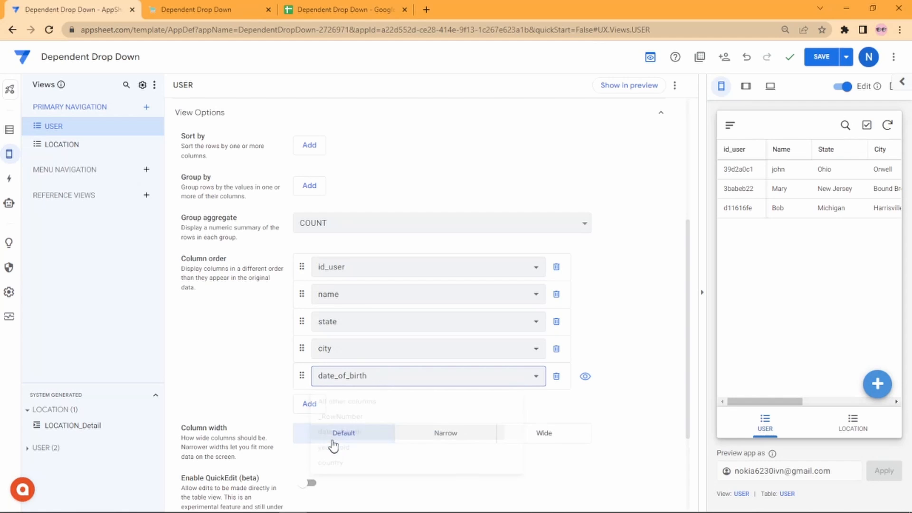
pyautogui.click(313, 406)
pyautogui.click(328, 409)
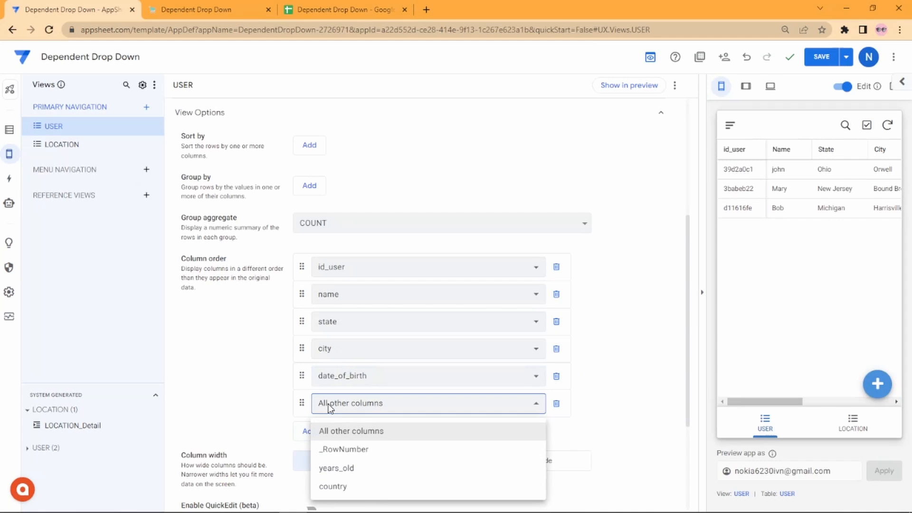
pyautogui.click(329, 470)
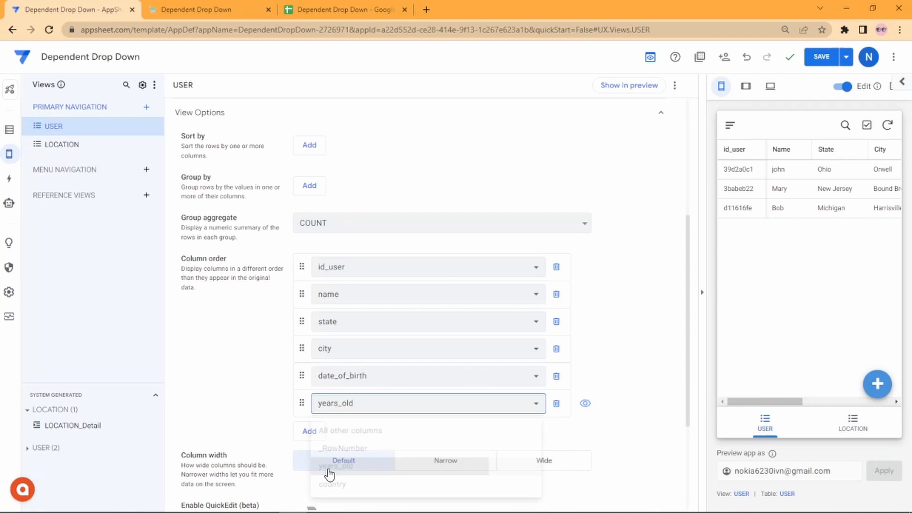
pyautogui.click(316, 433)
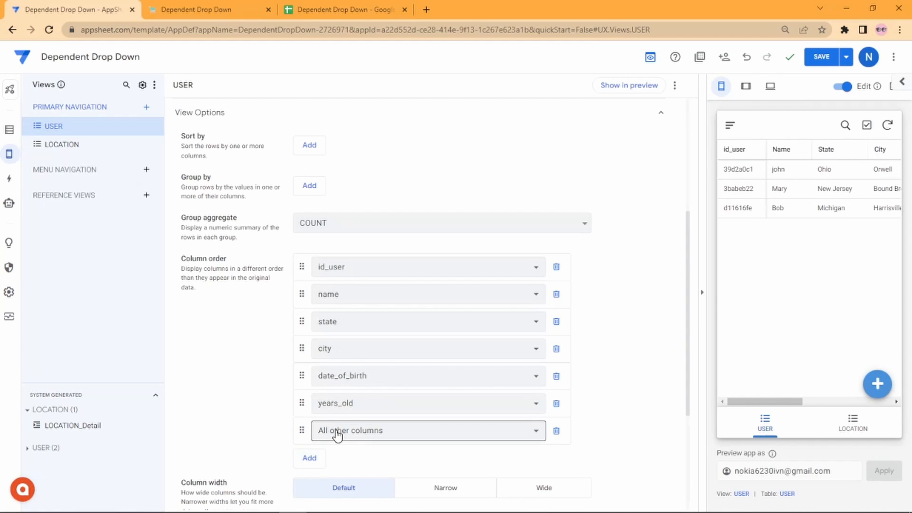
pyautogui.click(337, 434)
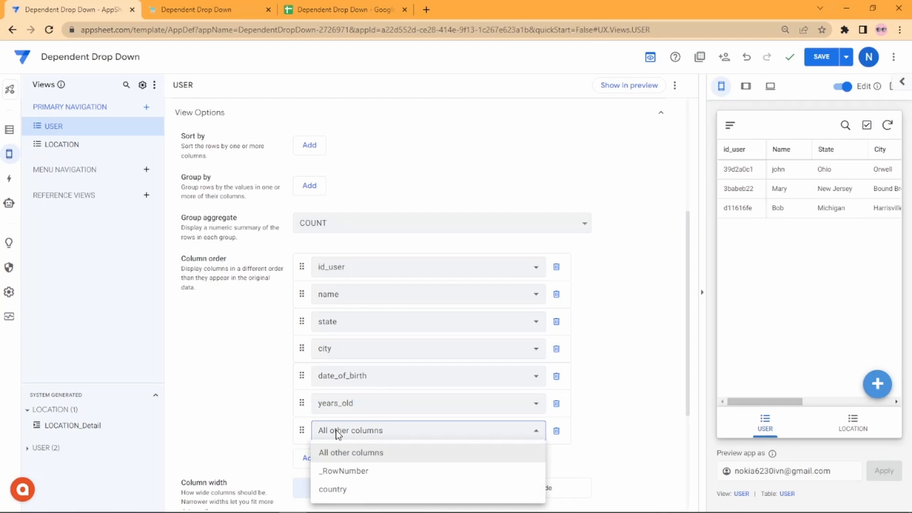
pyautogui.click(331, 491)
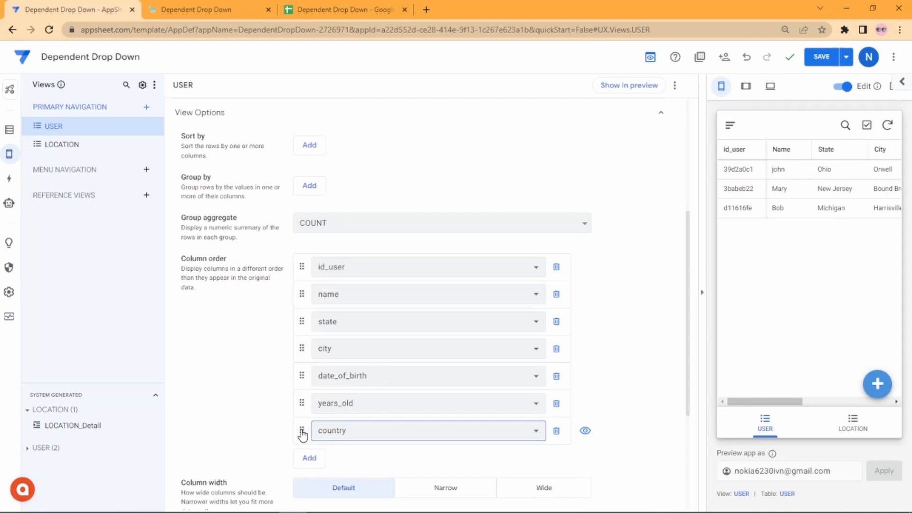
# Reorder the view's columns as id_user, name, date_of_birth, years_old, state, country, city, then save the app with the preview in tablet layout.
pyautogui.moveTo(301, 431); pyautogui.dragTo(301, 344)
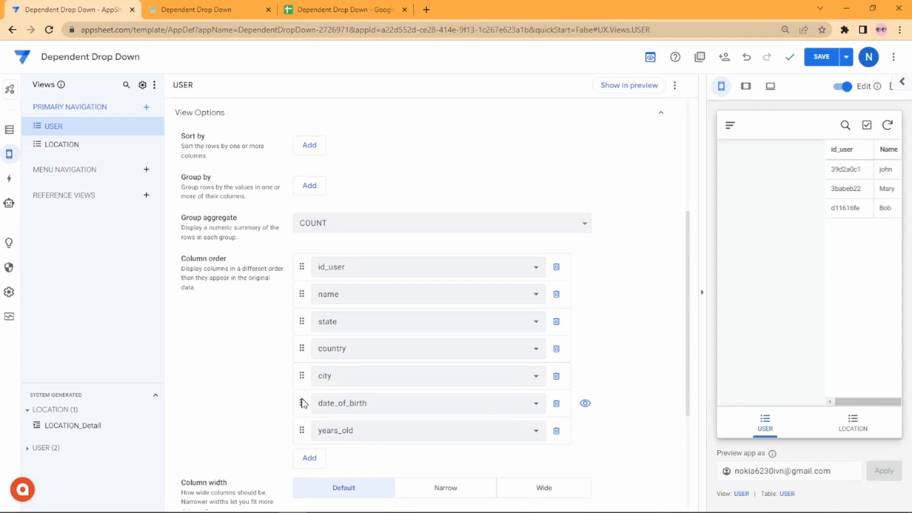
pyautogui.moveTo(303, 405); pyautogui.dragTo(306, 319)
pyautogui.moveTo(299, 431); pyautogui.dragTo(304, 352)
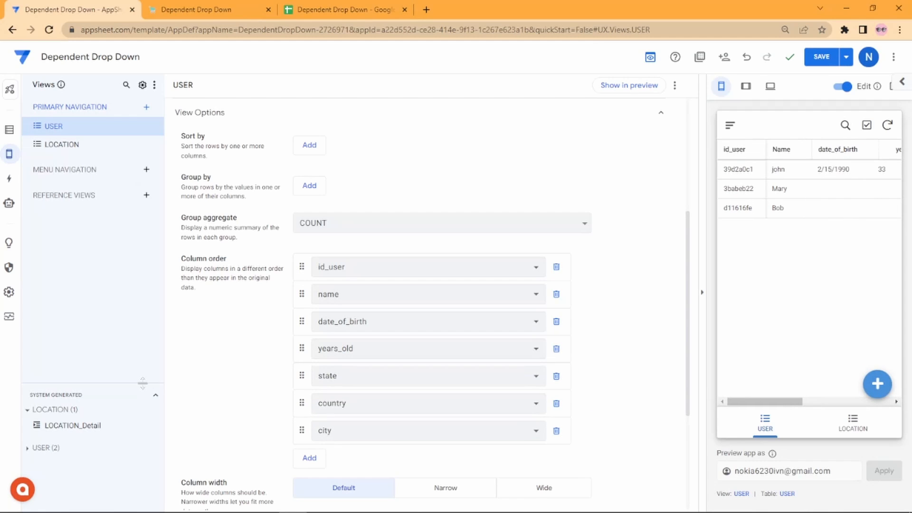
pyautogui.click(746, 86)
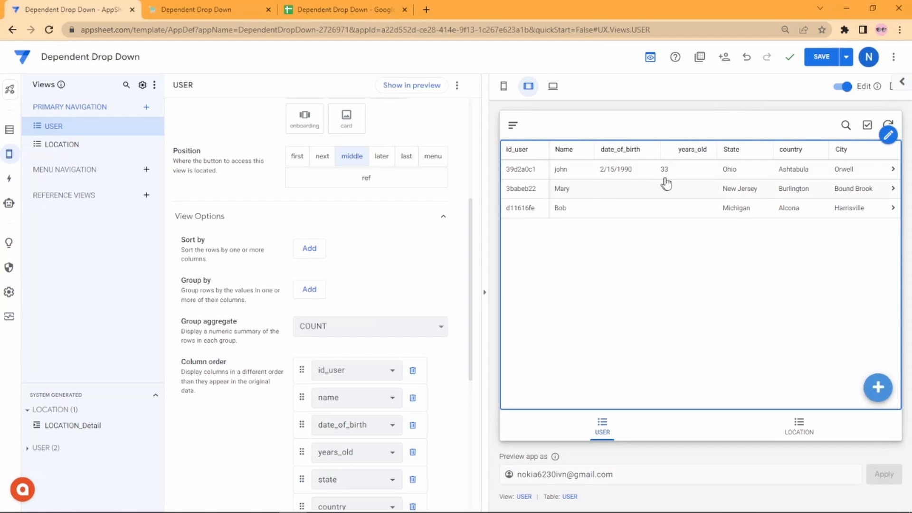
pyautogui.click(822, 56)
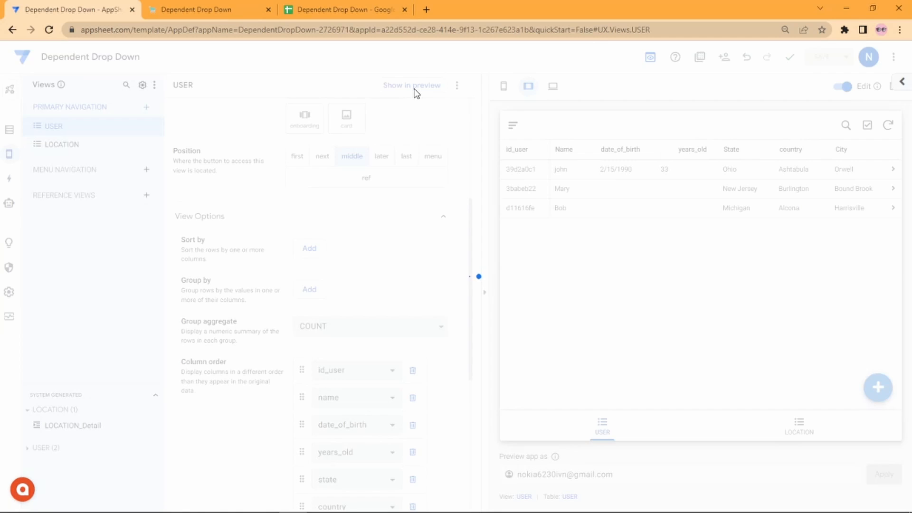
# Sync the full browser version of the app and open the USER record with state New Jersey for editing.
pyautogui.click(205, 12)
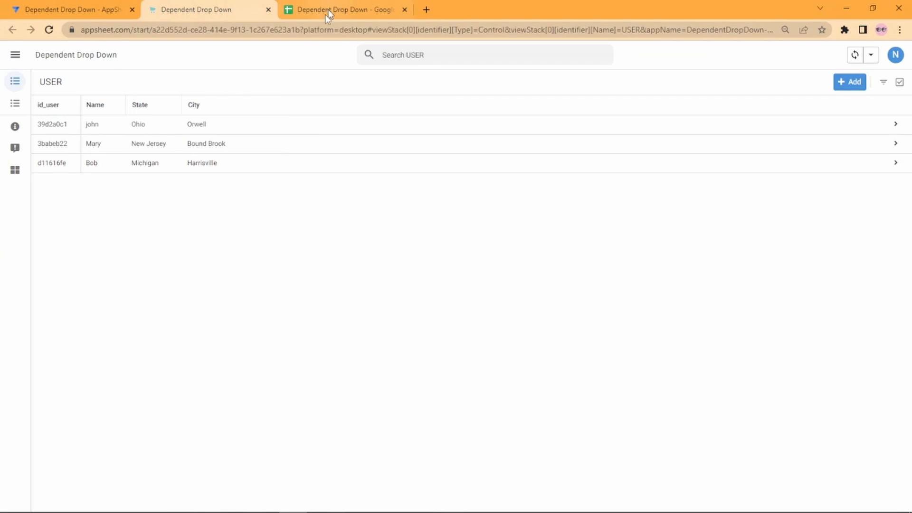
pyautogui.click(856, 56)
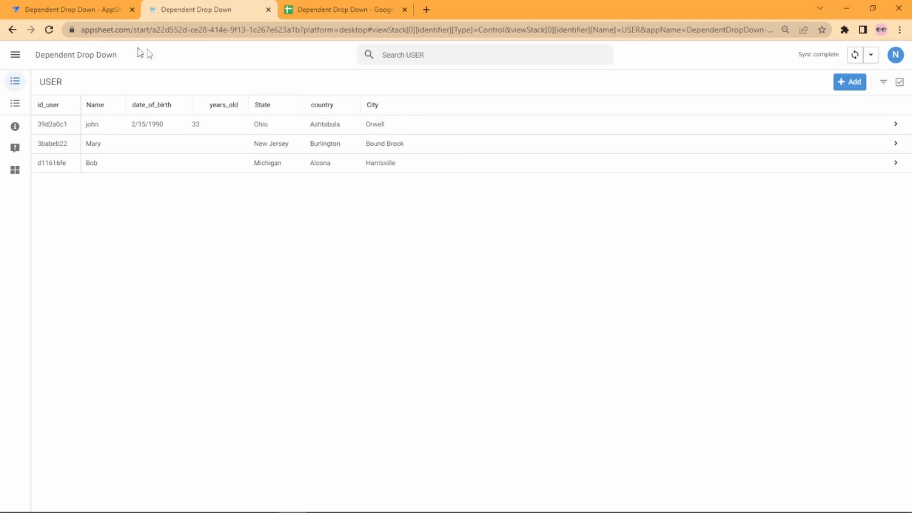
pyautogui.click(391, 151)
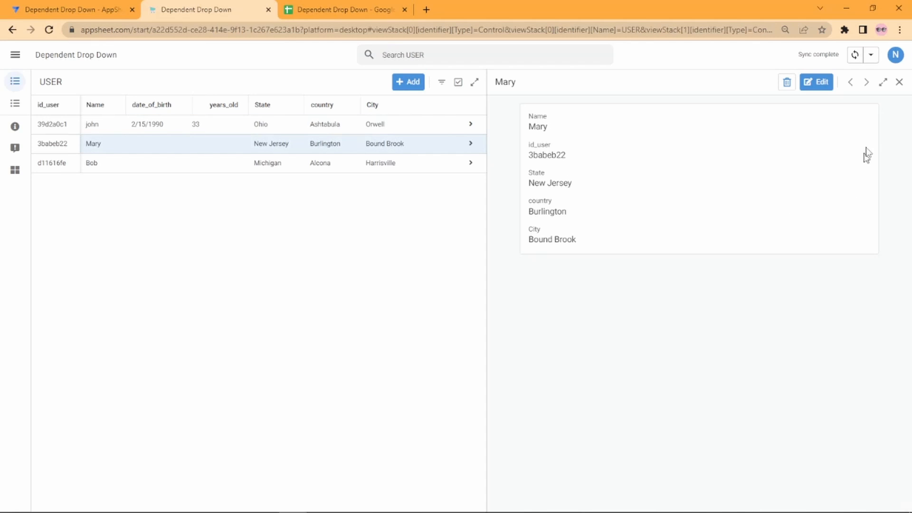
pyautogui.click(822, 83)
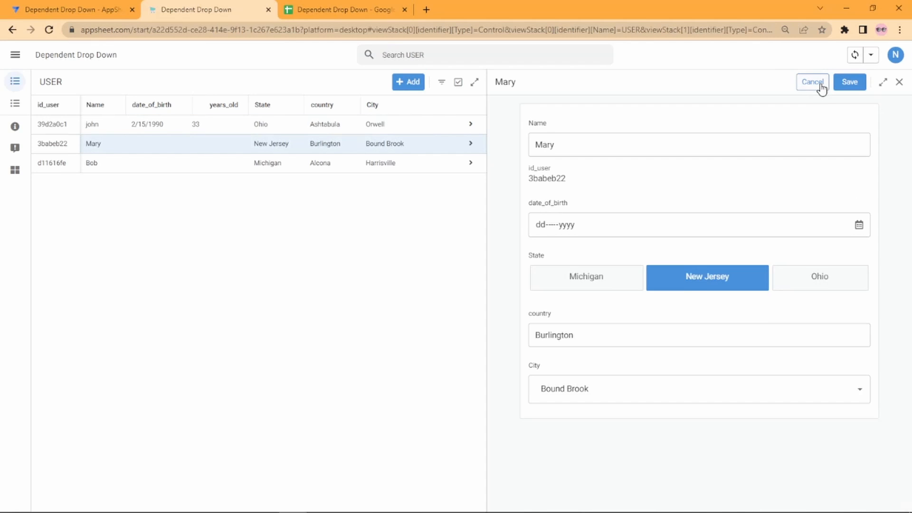
# Fill in the date of birth in the New Jersey user's form and save the record.
pyautogui.click(542, 230)
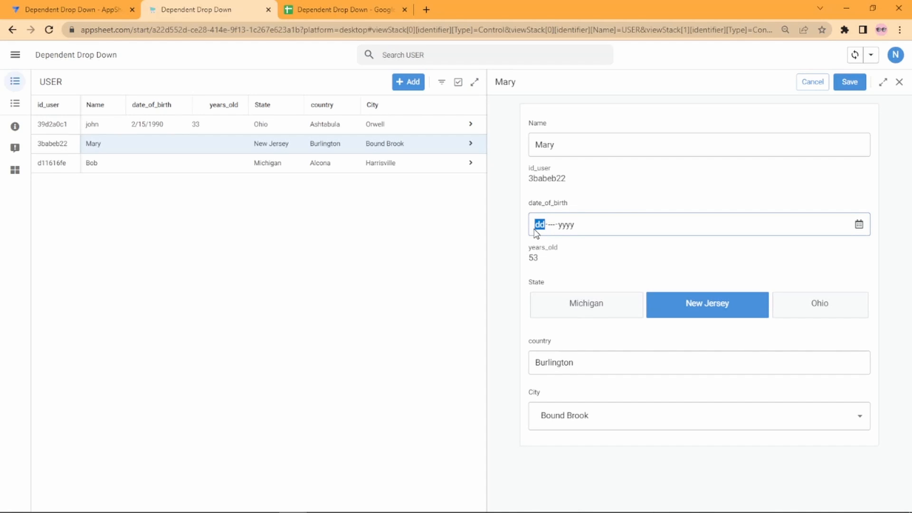
pyautogui.write('10may')
pyautogui.press('Tab')
pyautogui.write('1')
pyautogui.press('Return')
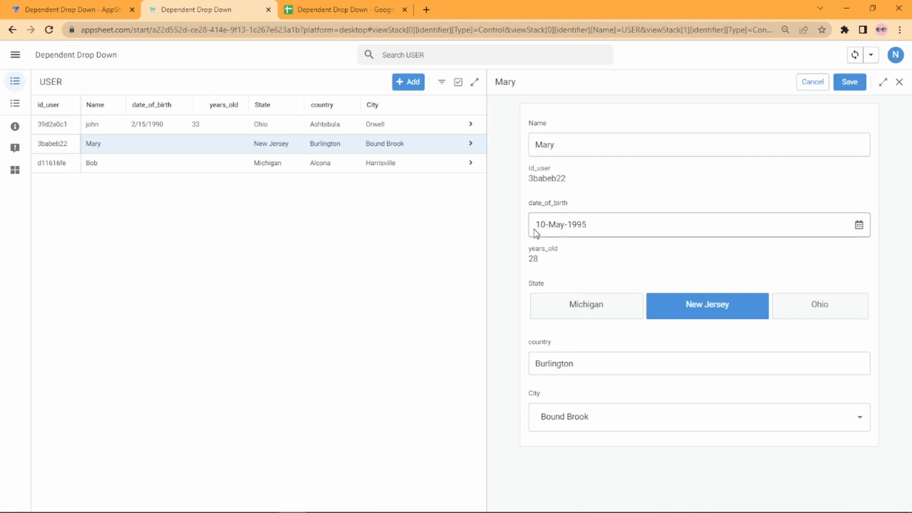
pyautogui.click(850, 84)
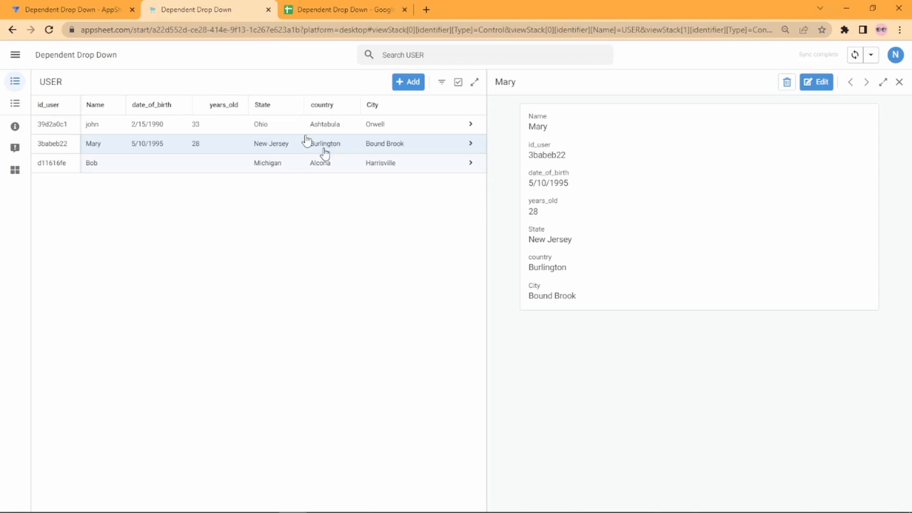
# Switch to the Google Sheets USER sheet and change the birth year of the first user in cell C2.
pyautogui.click(338, 10)
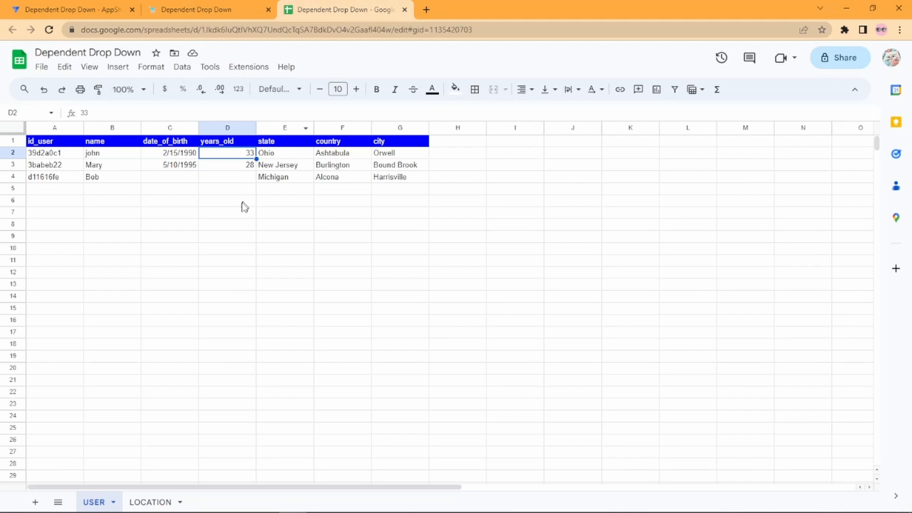
pyautogui.click(185, 154)
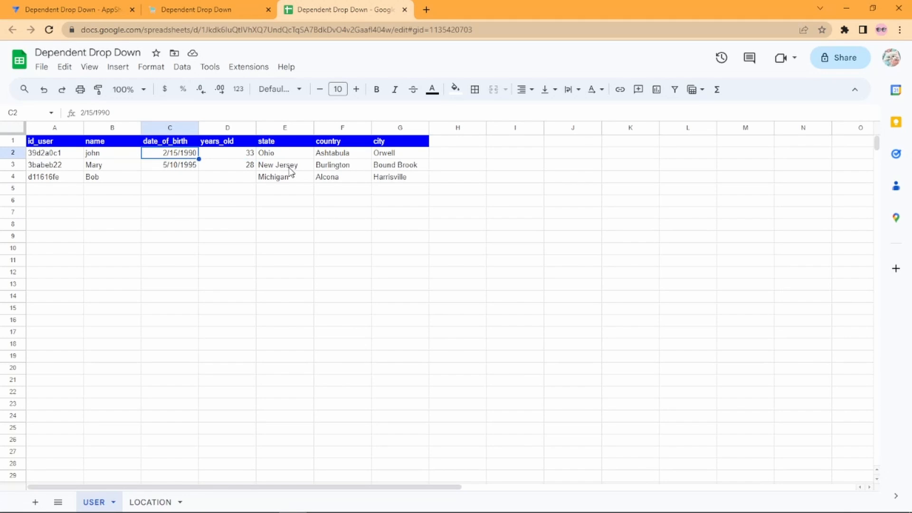
pyautogui.press('F2')
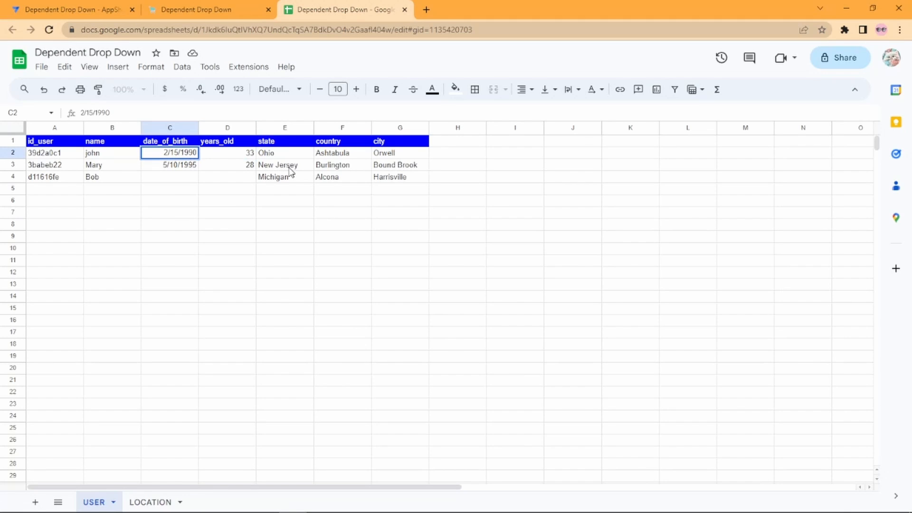
pyautogui.press('BackSpace')
pyautogui.write('5')
pyautogui.press('Return')
pyautogui.press('Up')
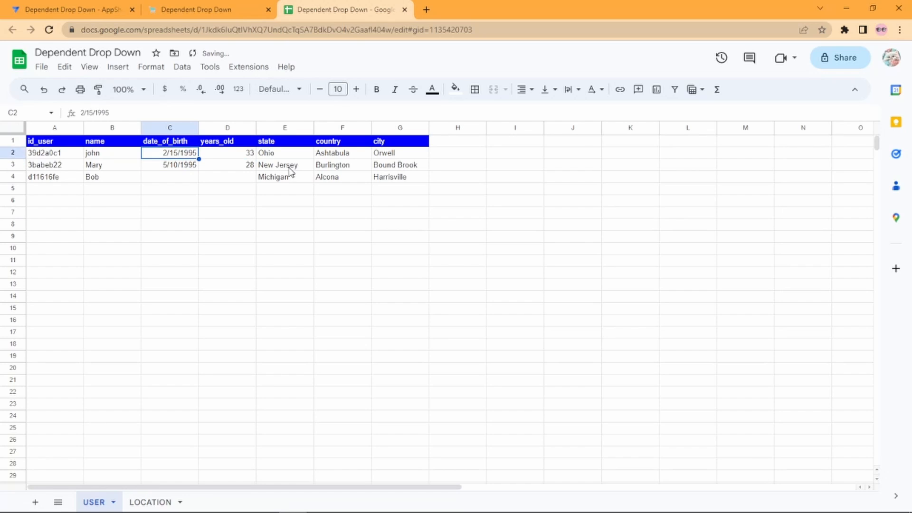
pyautogui.press('Down')
pyautogui.press('Up')
pyautogui.press('Down')
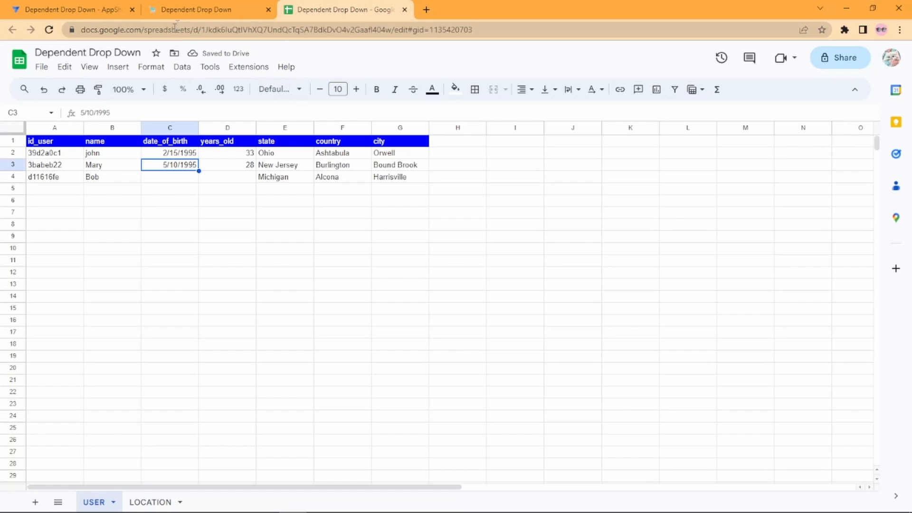
# In the full browser app, open the Ohio user record for editing, save it to recalculate years_old, and close its details.
pyautogui.click(185, 10)
pyautogui.click(171, 128)
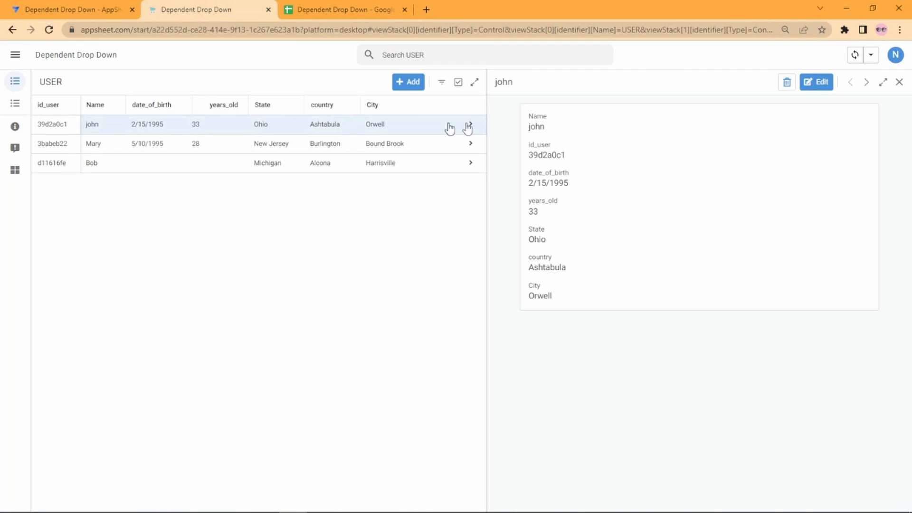
pyautogui.click(825, 84)
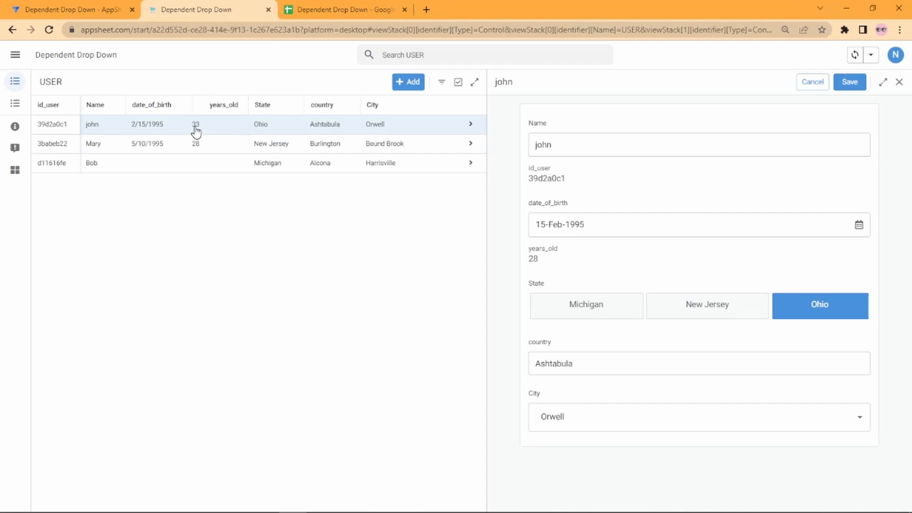
pyautogui.click(850, 82)
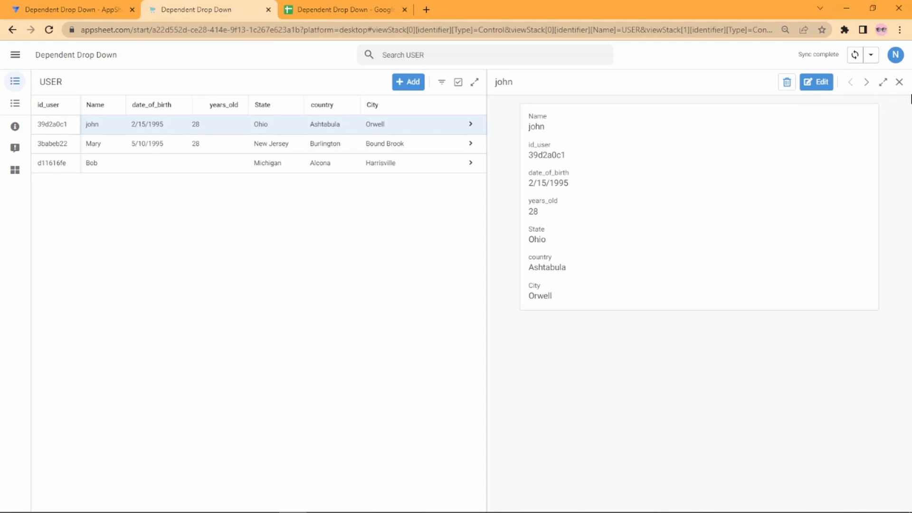
pyautogui.click(900, 82)
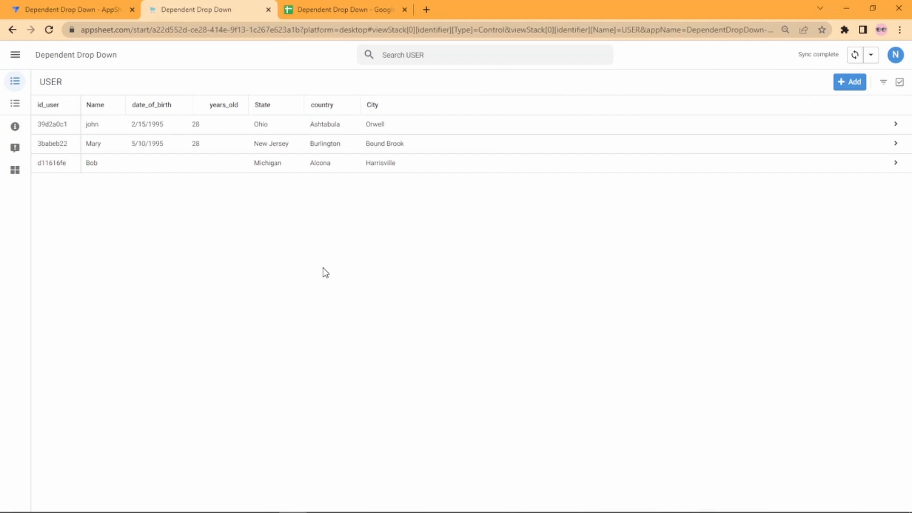
# Return to the AppSheet editor, copy the years_old formula of the USER table, and close the expression without saving.
pyautogui.click(71, 8)
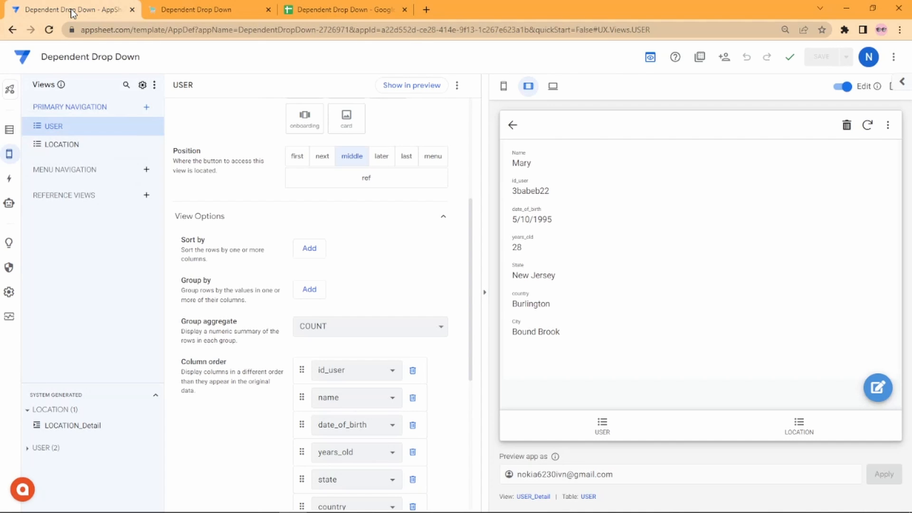
pyautogui.click(9, 129)
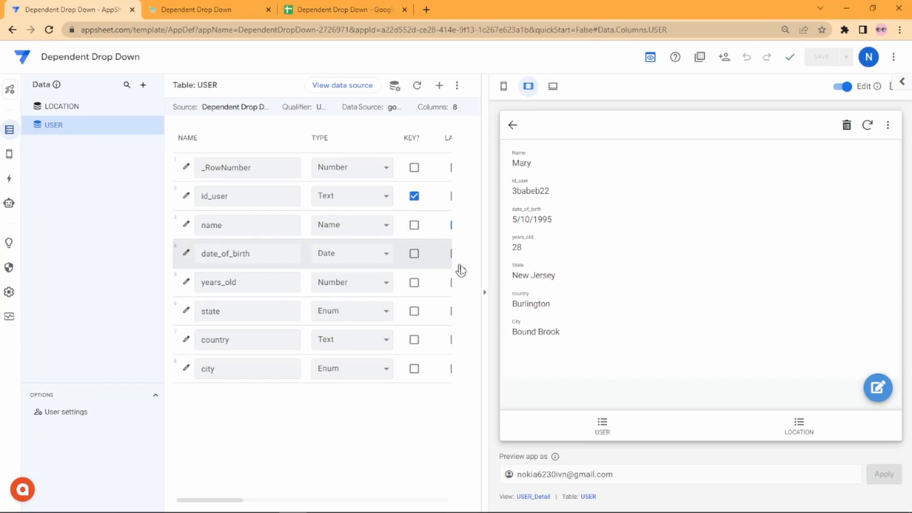
pyautogui.click(487, 298)
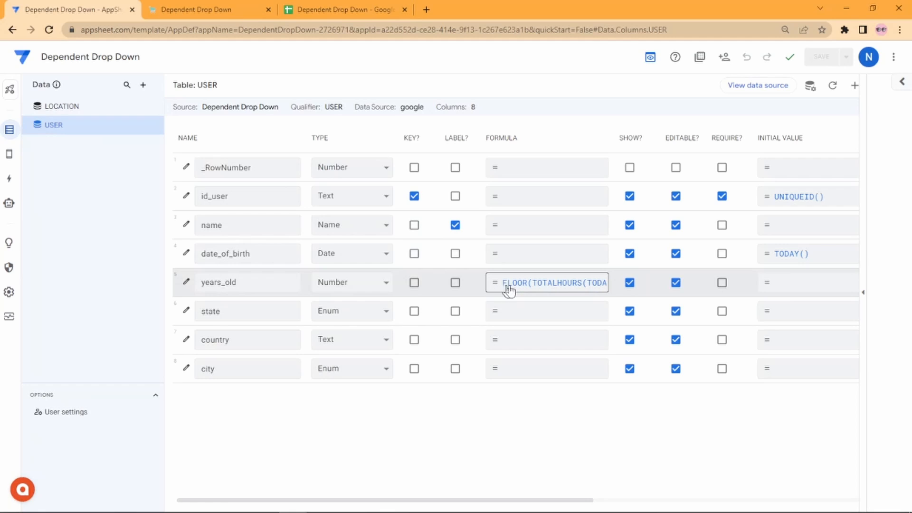
pyautogui.click(509, 290)
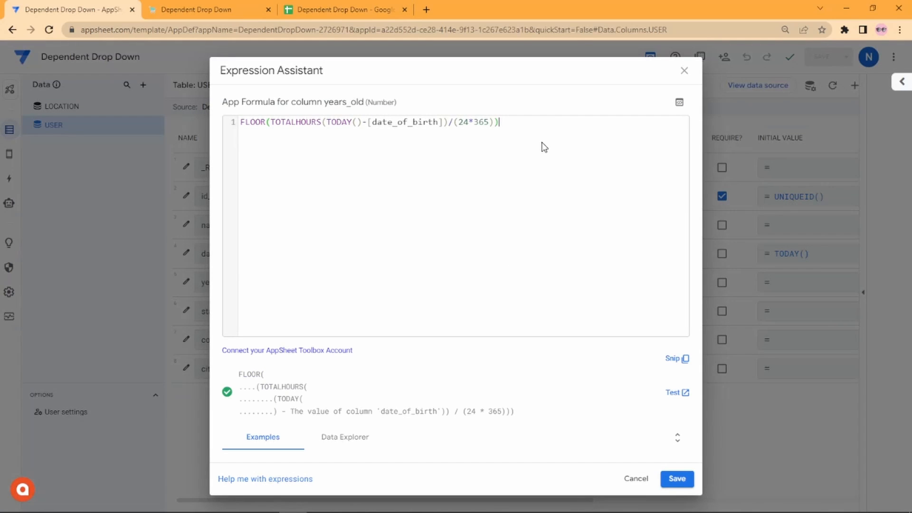
pyautogui.hotkey('ctrl', 'a')
pyautogui.hotkey('ctrl', 'c')
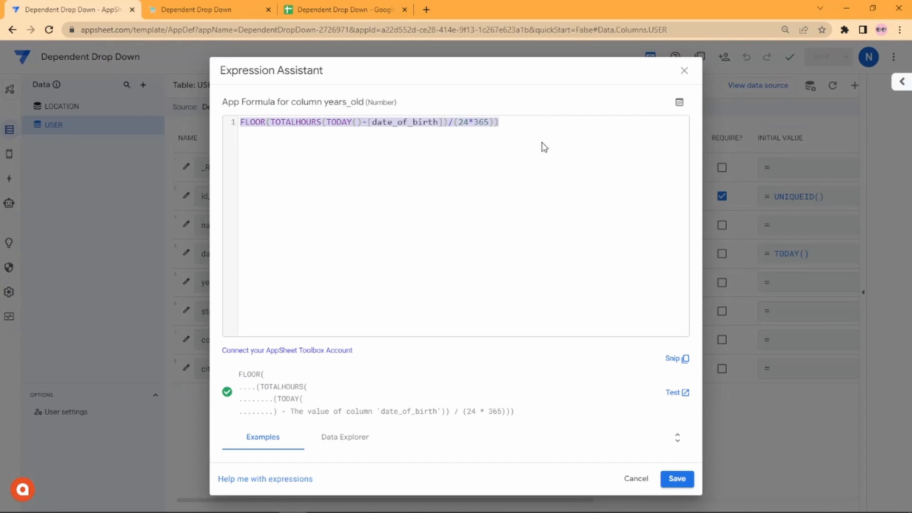
pyautogui.click(636, 479)
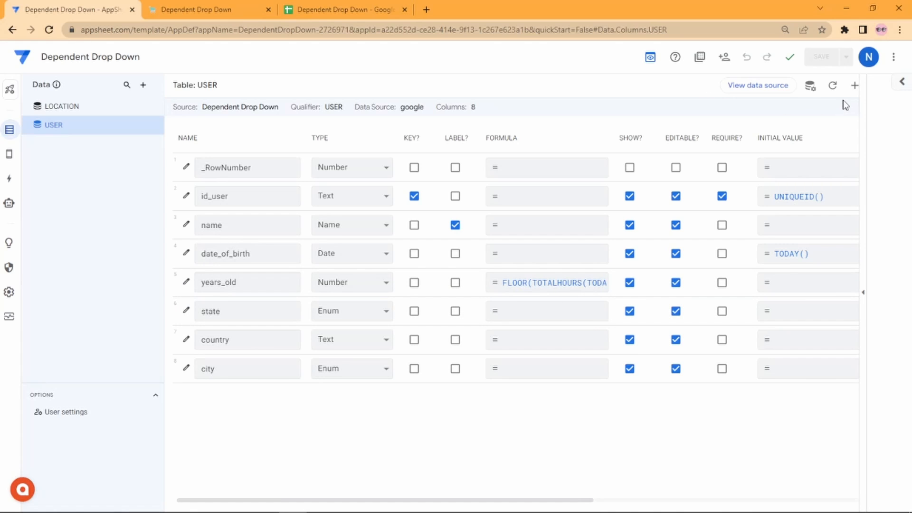
# Add a virtual column named date_of_birth_virtual to the USER table.
pyautogui.click(855, 89)
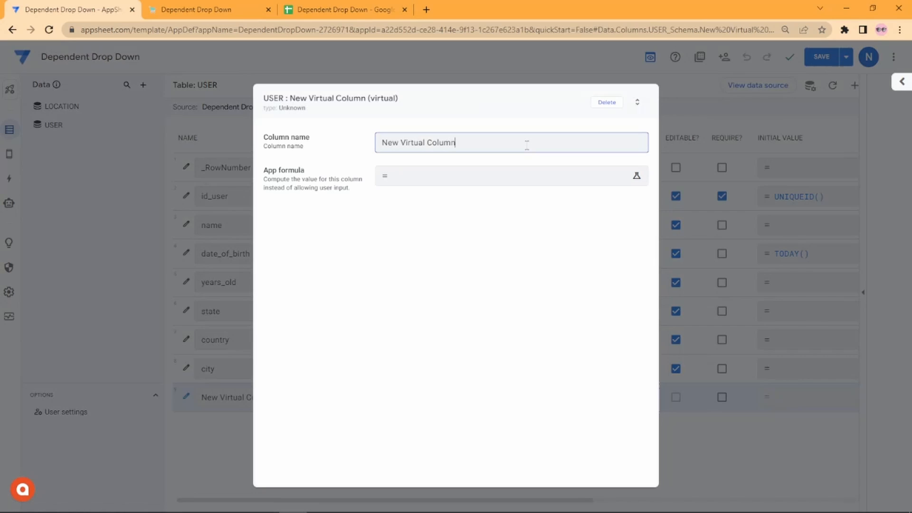
pyautogui.write('date_of_bi')
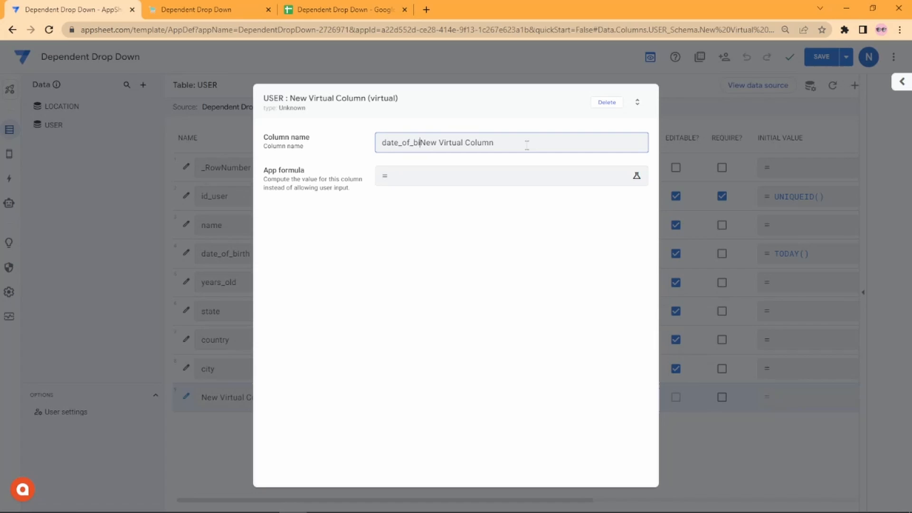
pyautogui.write('rth_')
pyautogui.press('Delete')
pyautogui.press('Delete')
pyautogui.press('Delete')
pyautogui.press('Delete')
pyautogui.press('Delete')
pyautogui.write('v')
pyautogui.hotkey('shift', 'End')
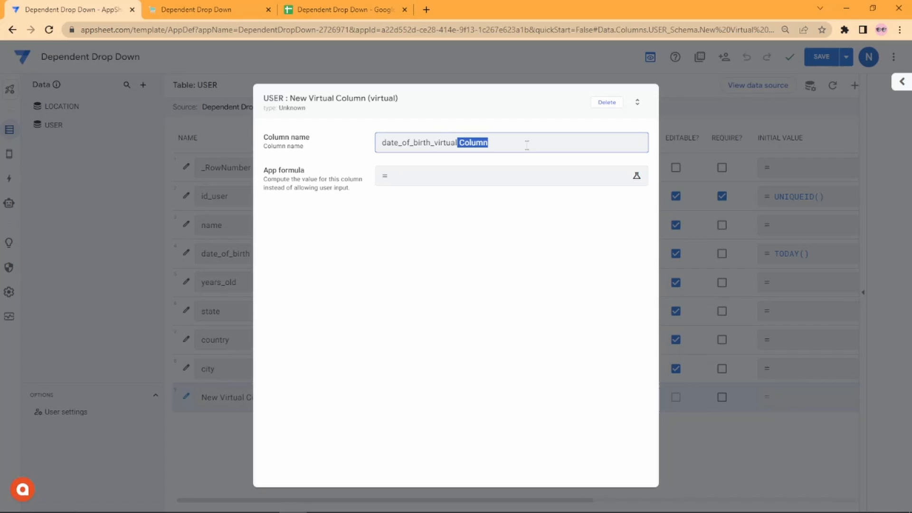
pyautogui.press('Delete')
pyautogui.press('Tab')
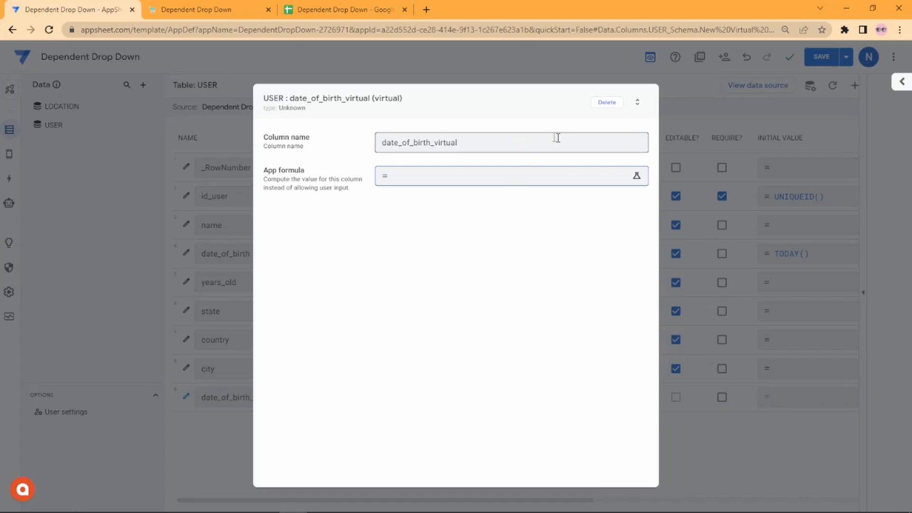
# Set date_of_birth_virtual's app formula to the copied FLOOR(TOTALHOURS(TODAY()-[date_of_birth])/(24*365)) and save the app.
pyautogui.click(512, 181)
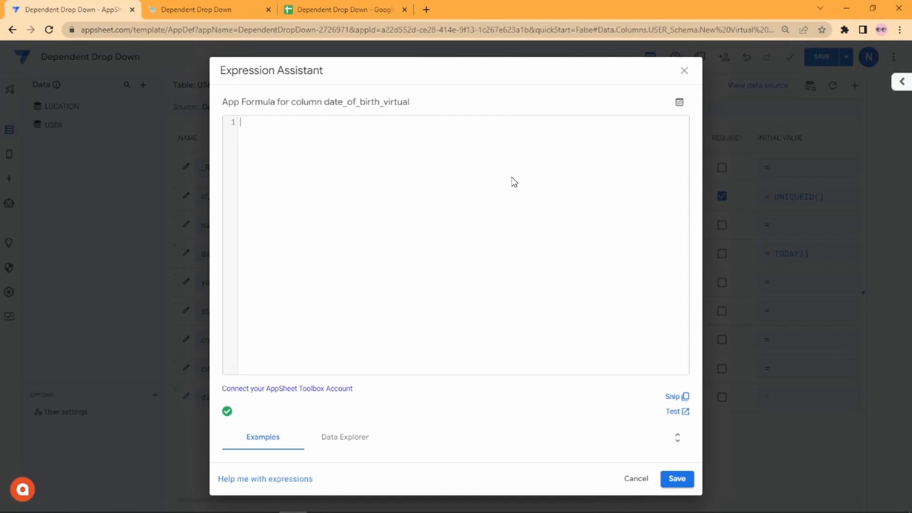
pyautogui.hotkey('ctrl', 'v')
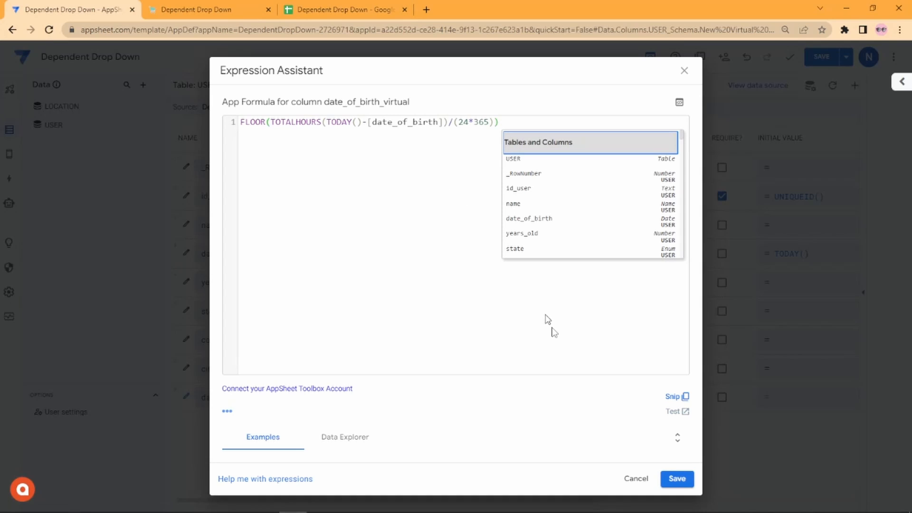
pyautogui.click(677, 479)
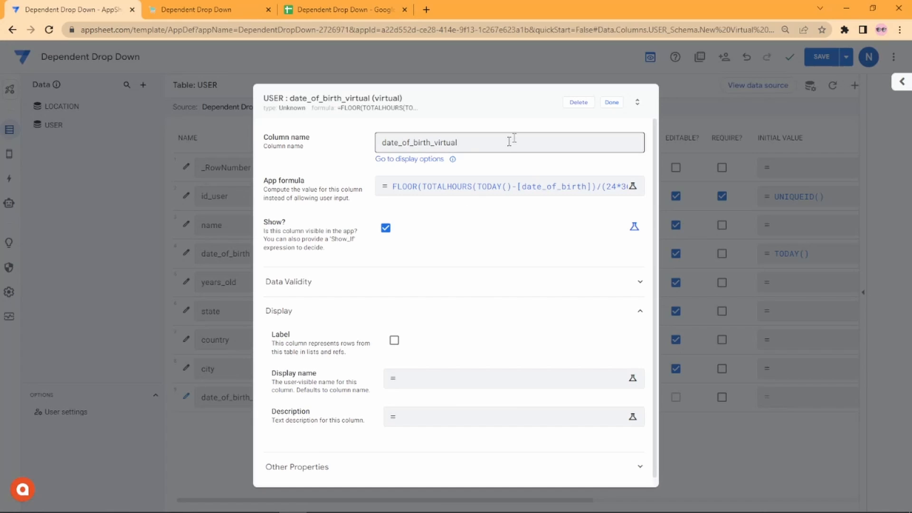
pyautogui.click(614, 104)
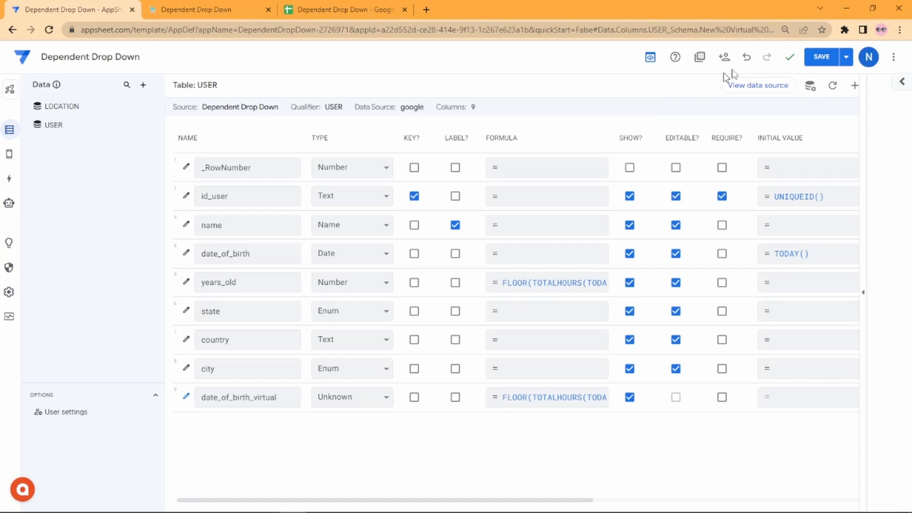
pyautogui.click(819, 58)
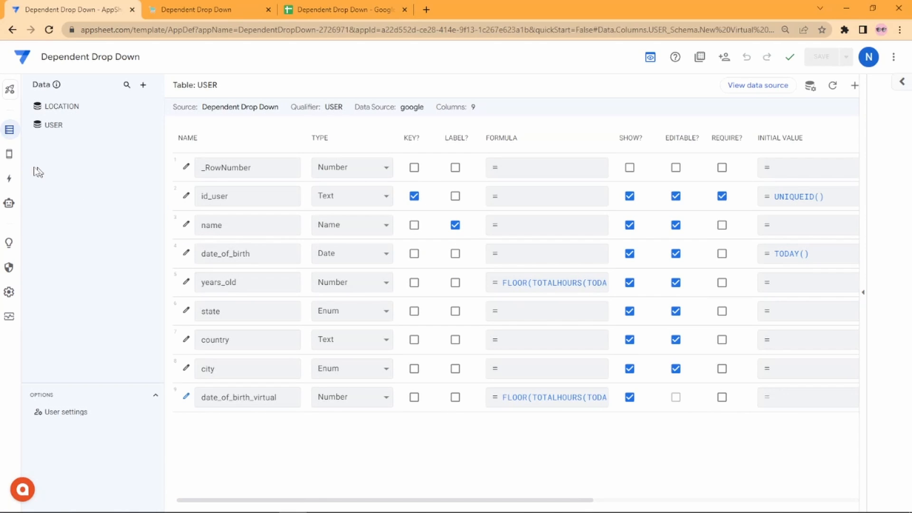
# Add date_of_birth_virtual to the USER view's column order, placing it directly after date_of_birth.
pyautogui.click(9, 157)
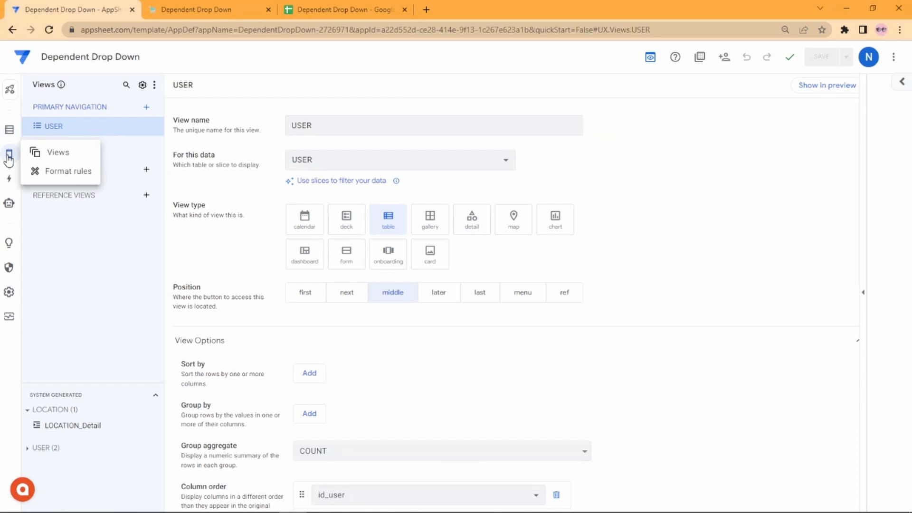
pyautogui.scroll(-7, 239, 303)
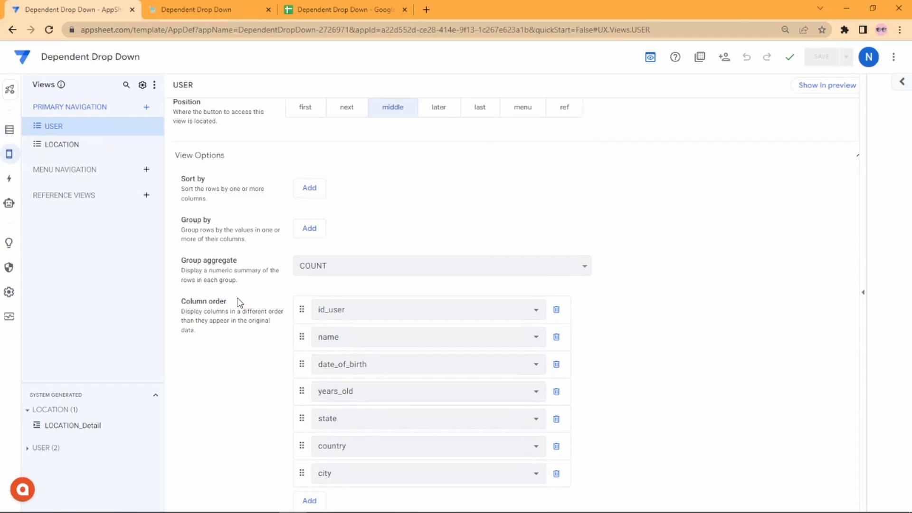
pyautogui.click(310, 344)
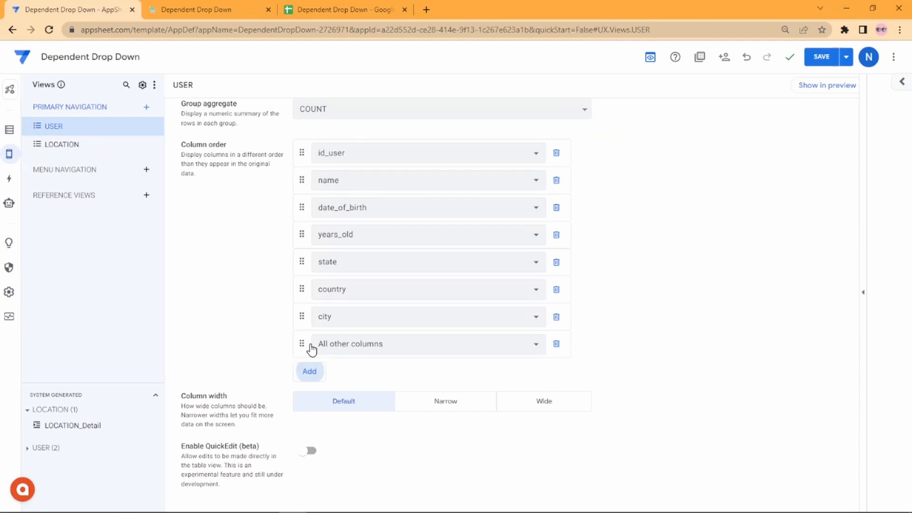
pyautogui.click(337, 348)
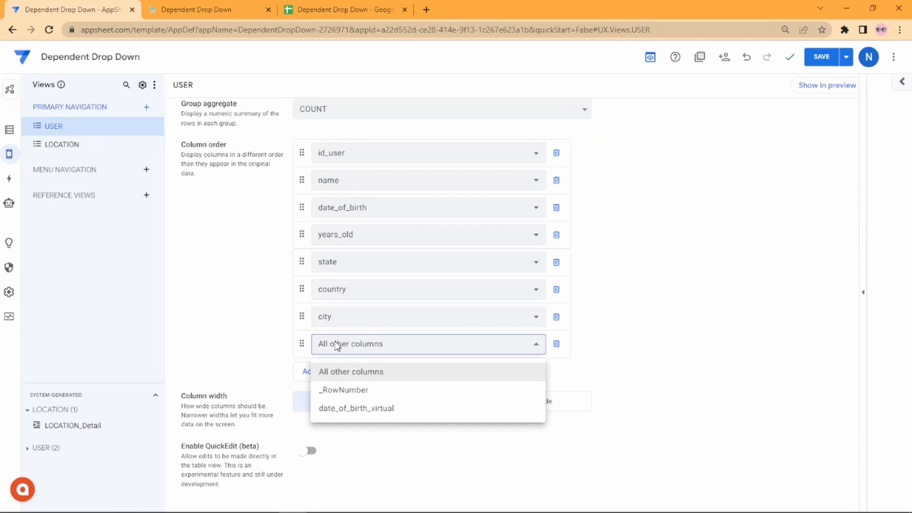
pyautogui.click(326, 414)
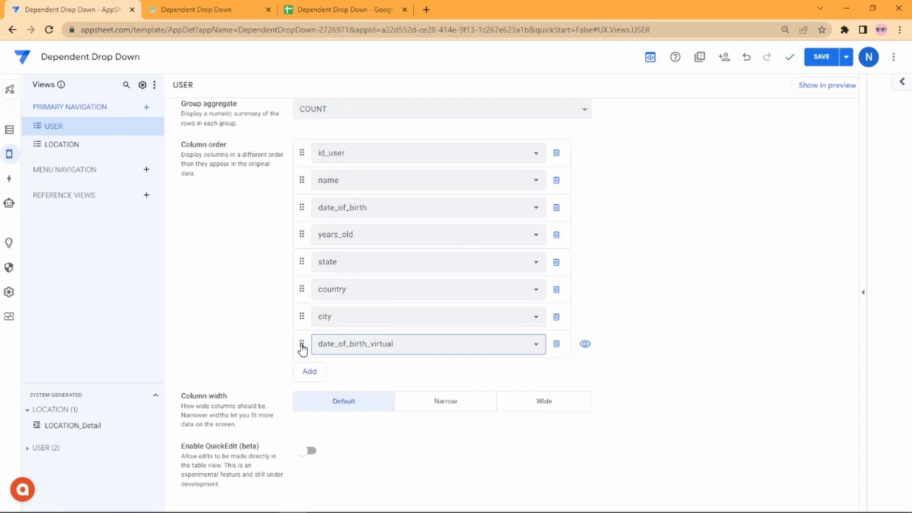
pyautogui.moveTo(301, 345); pyautogui.dragTo(304, 234)
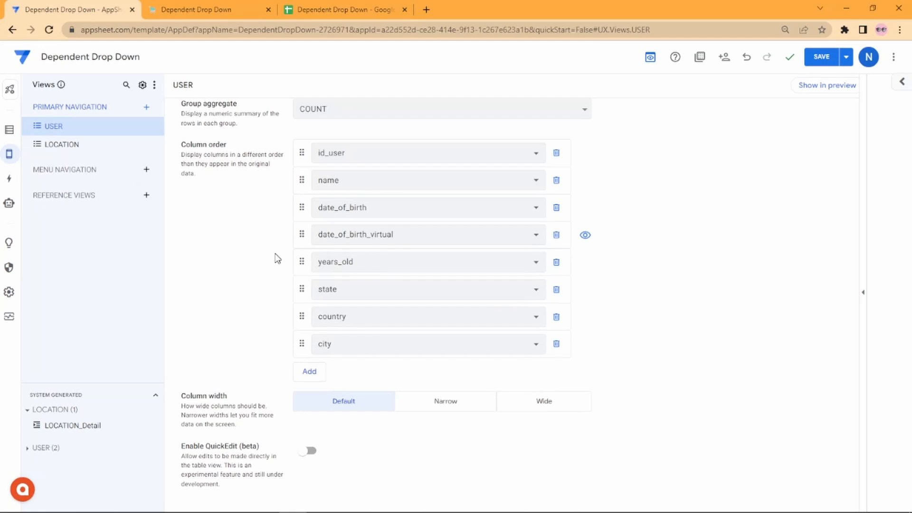
# Save the USER view changes and sync the full browser app to load them.
pyautogui.click(821, 60)
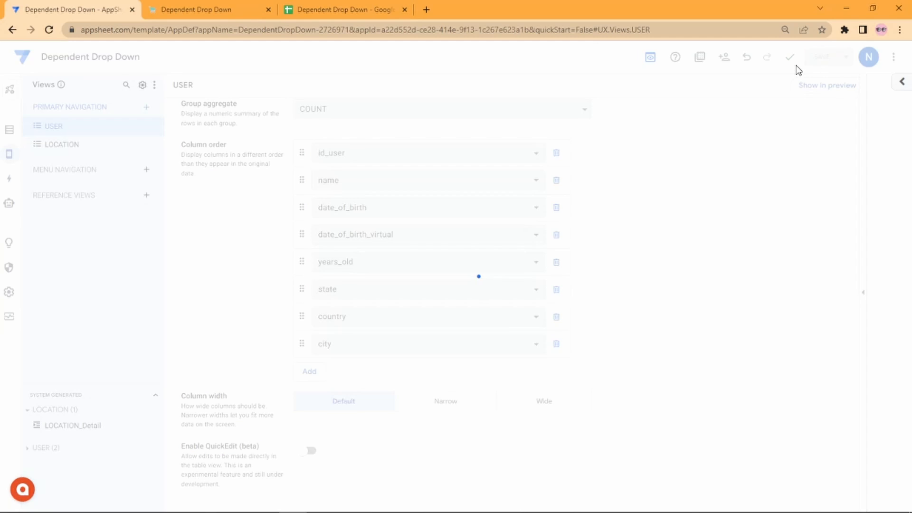
pyautogui.click(216, 11)
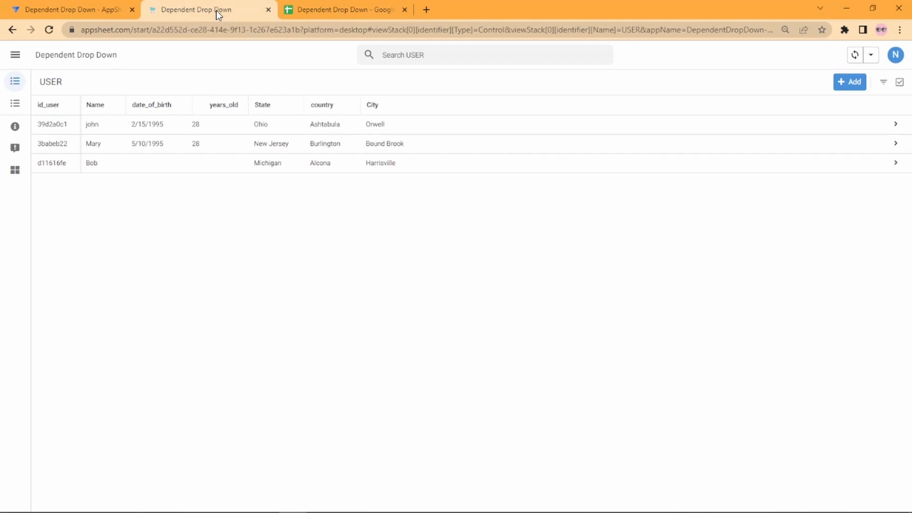
pyautogui.click(855, 55)
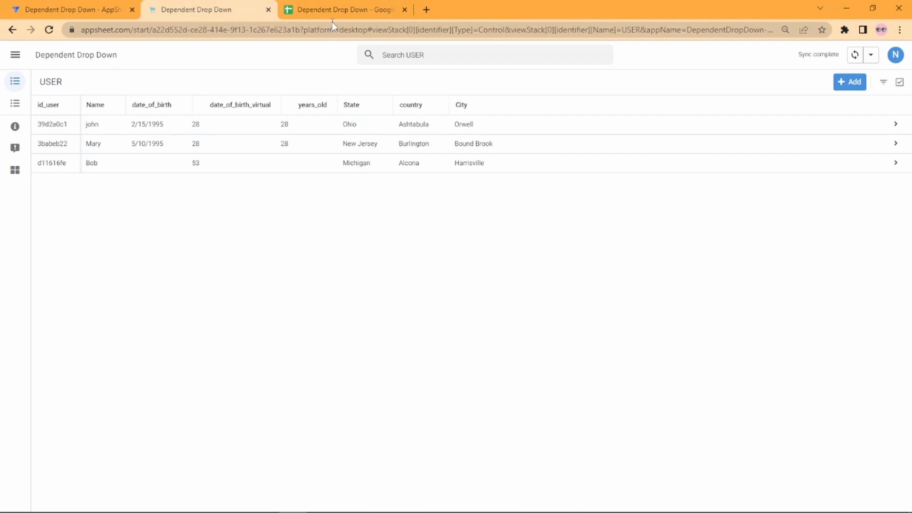
# Change the New Jersey user's birth year in cell C3 of the Google Sheets USER sheet, and sync the browser app.
pyautogui.click(338, 11)
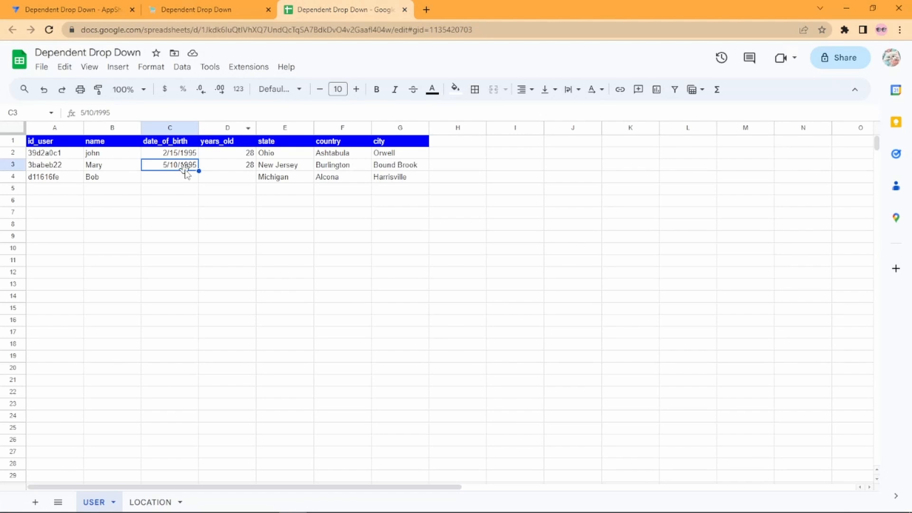
pyautogui.press('Return')
pyautogui.press('Left')
pyautogui.press('BackSpace')
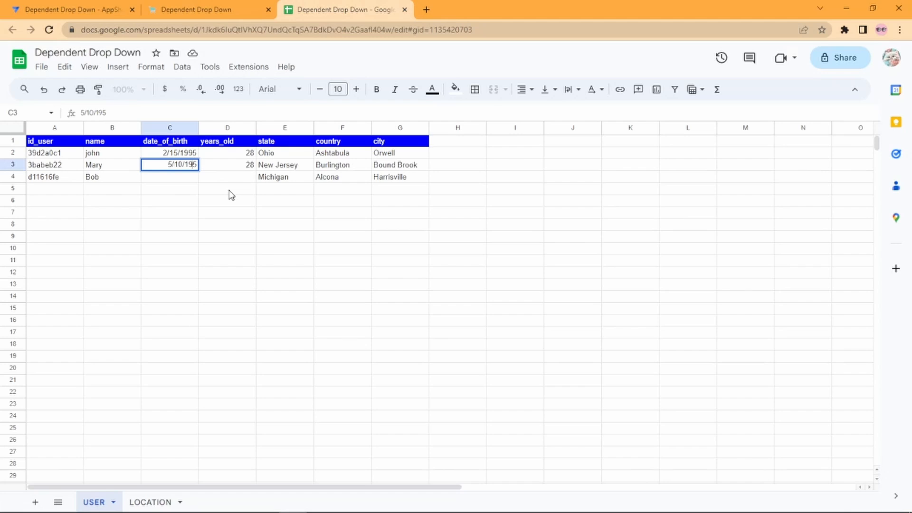
pyautogui.write('5')
pyautogui.press('BackSpace')
pyautogui.write('8')
pyautogui.press('Return')
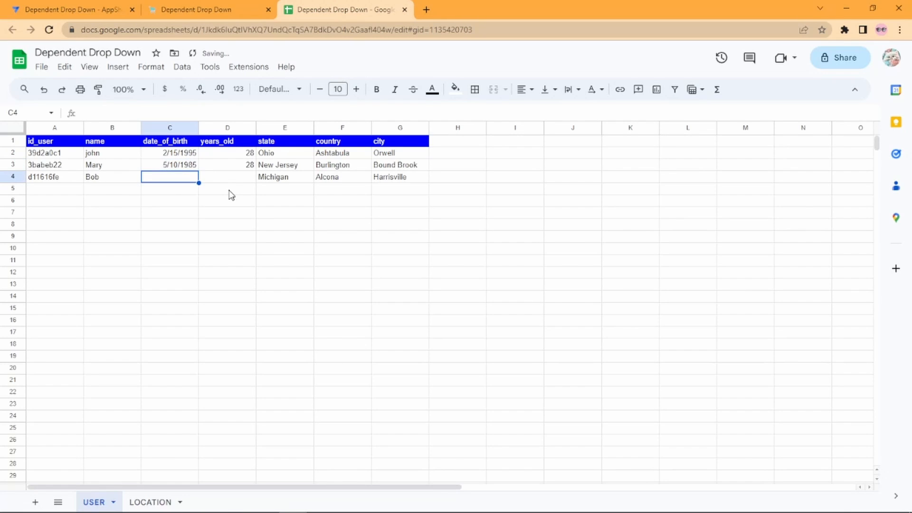
pyautogui.click(197, 10)
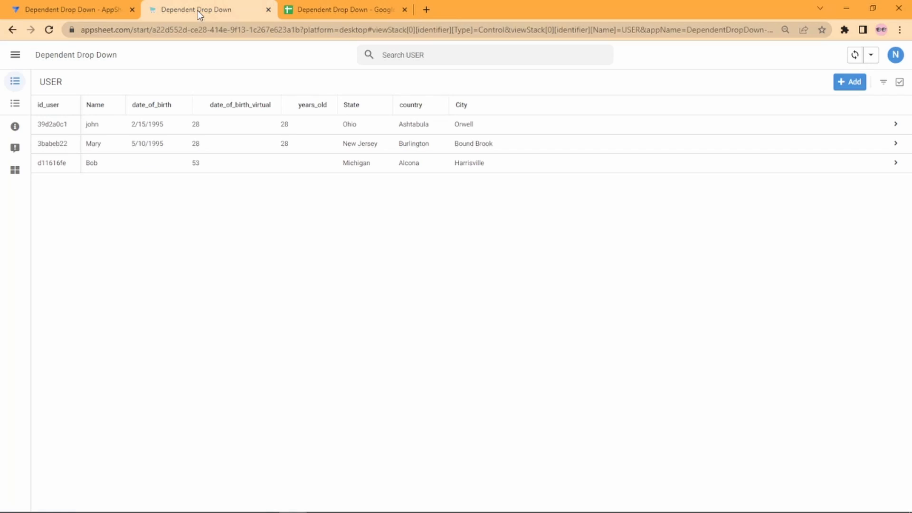
pyautogui.click(854, 55)
# Open the Michigan user's record for editing, fill in the date of birth, and save the record.
pyautogui.click(201, 169)
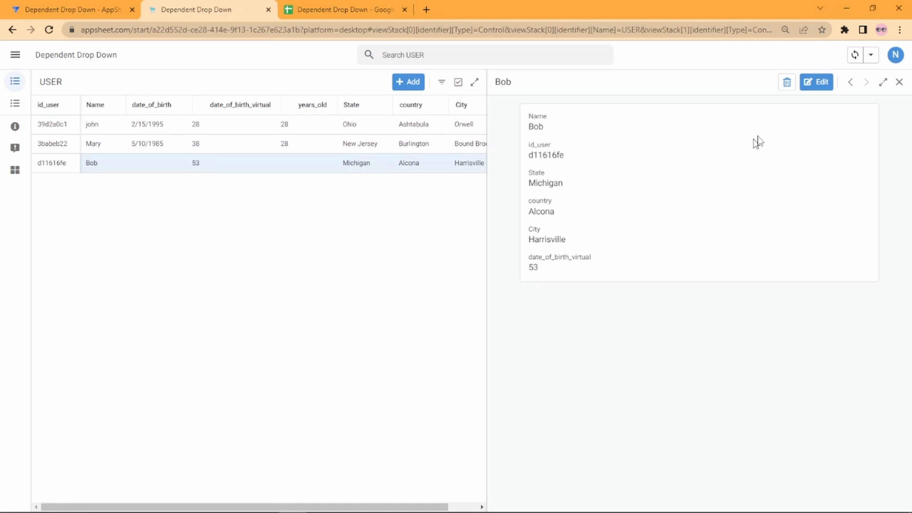
pyautogui.click(818, 86)
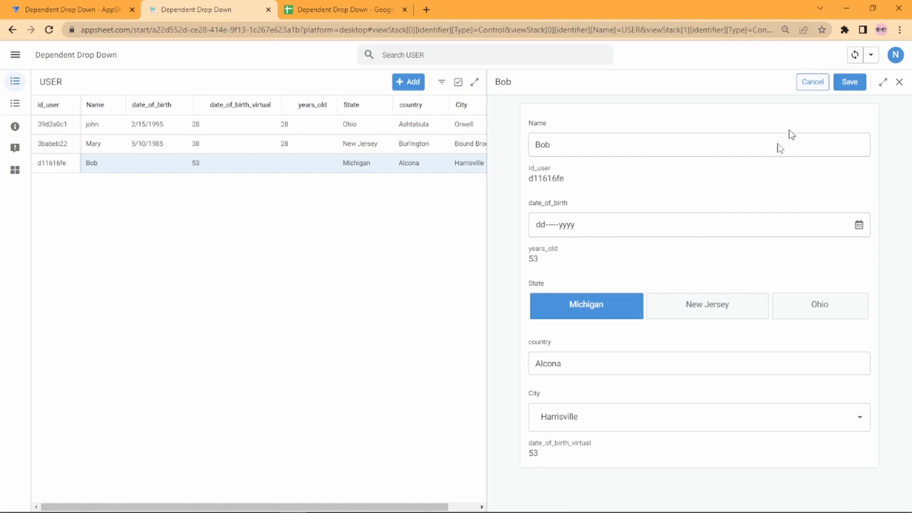
pyautogui.click(540, 230)
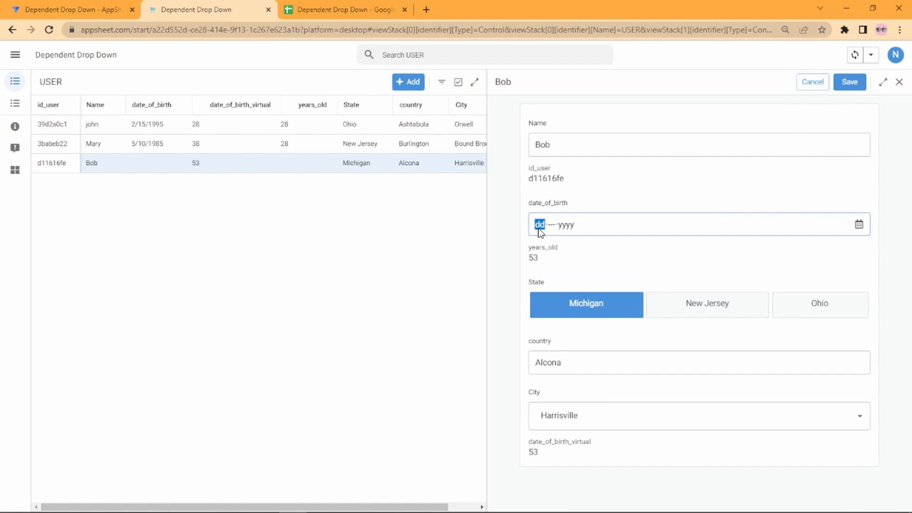
pyautogui.press('Tab')
pyautogui.write('1')
pyautogui.press('Tab')
pyautogui.write('1980')
pyautogui.click(820, 154)
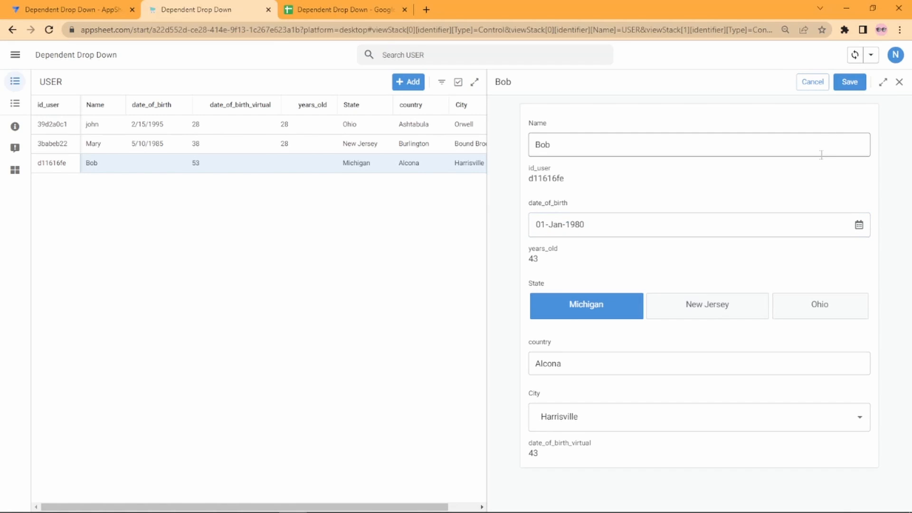
pyautogui.click(850, 82)
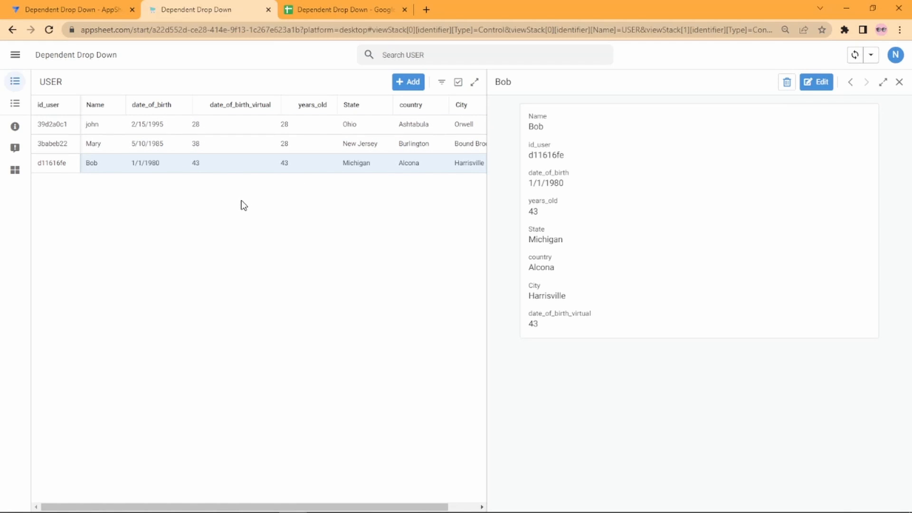
# From the AppSheet editor, search the help for "virtual column" and open the article "Use virtual columns".
pyautogui.click(67, 8)
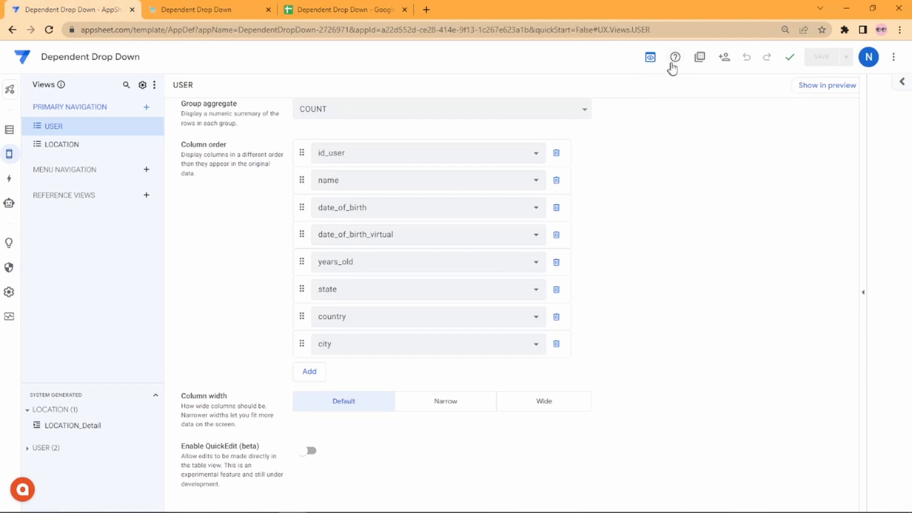
pyautogui.click(675, 58)
pyautogui.click(624, 90)
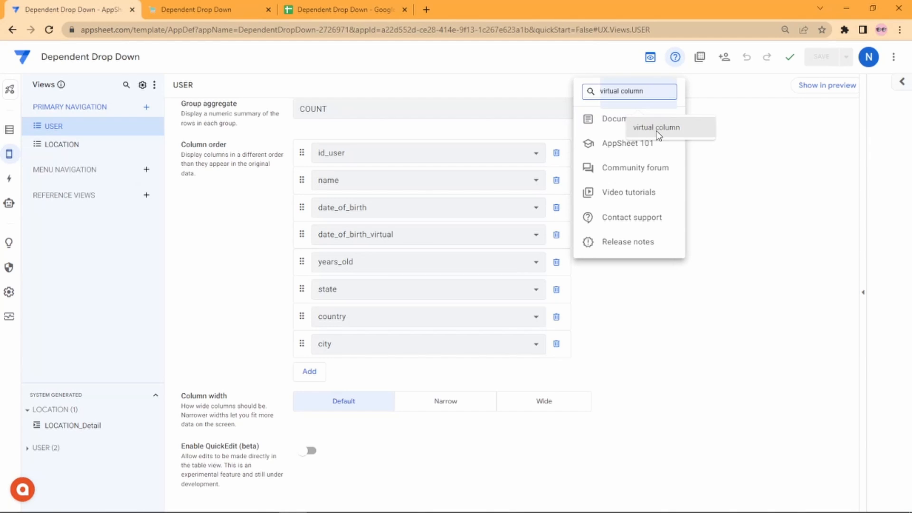
pyautogui.click(658, 129)
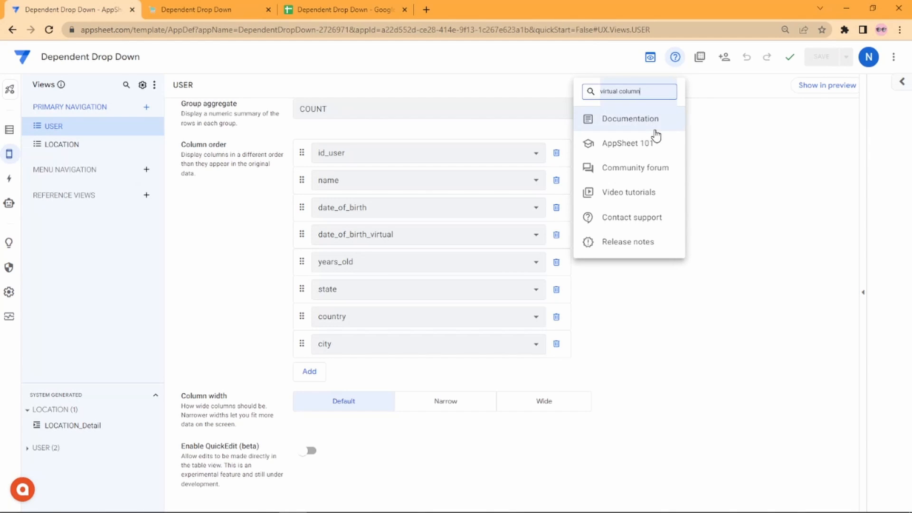
pyautogui.press('Return')
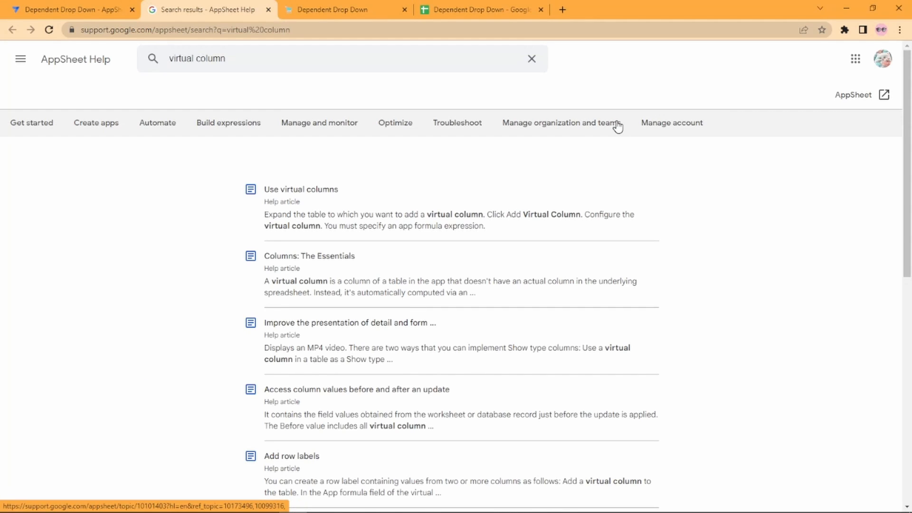
pyautogui.scroll(-1, 526, 227)
pyautogui.scroll(2, 521, 226)
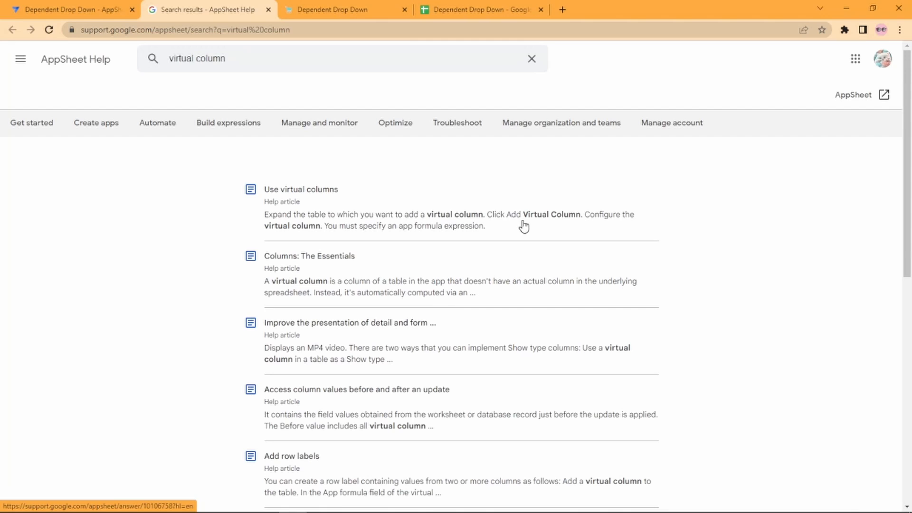
pyautogui.click(320, 195)
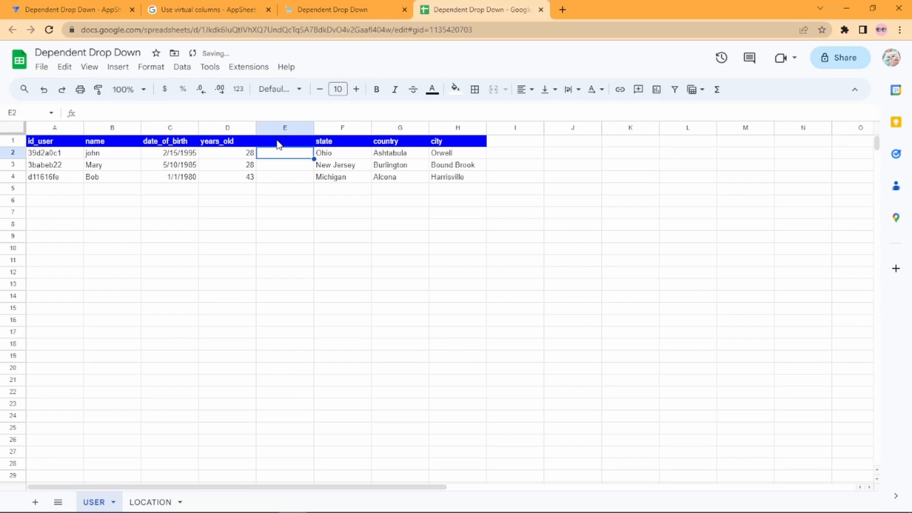
# Enter the formula =year(TODAY())-year(C2:C) in cell E2 and dismiss the suggested autofill.
pyautogui.write('=year')
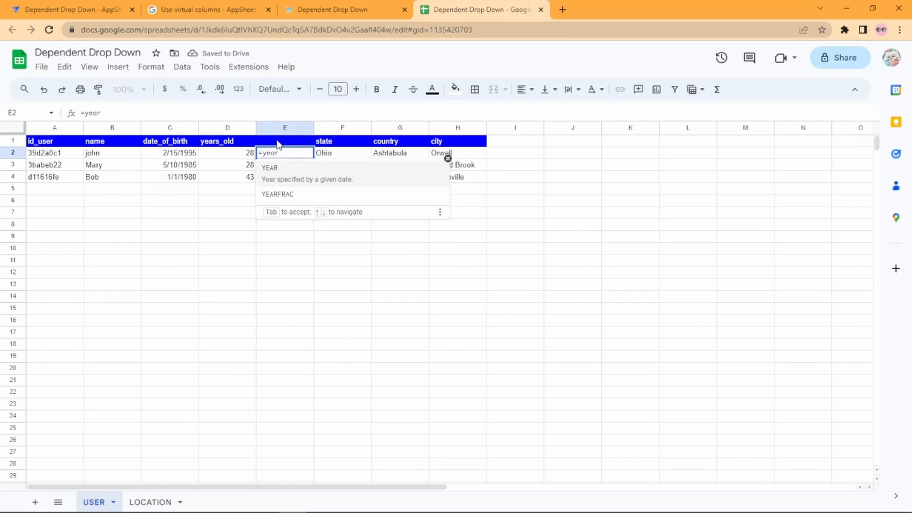
pyautogui.write('(to')
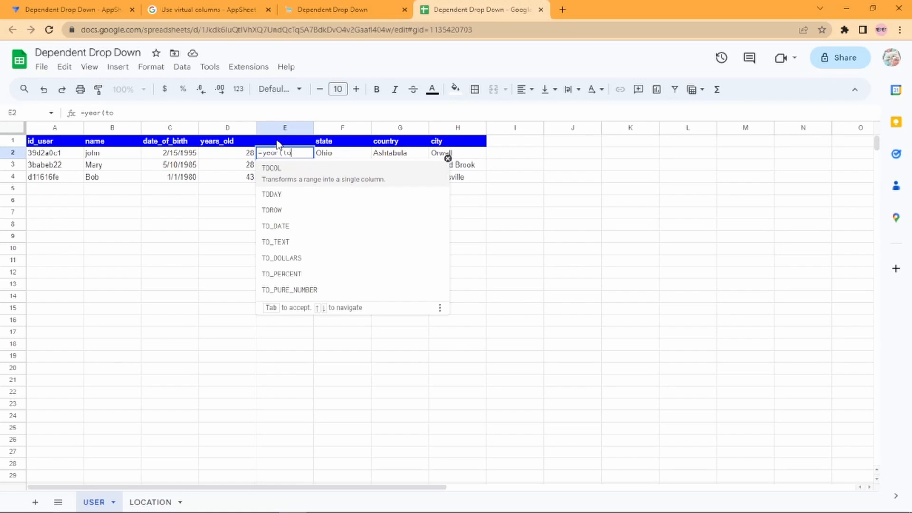
pyautogui.press('Down')
pyautogui.press('Tab')
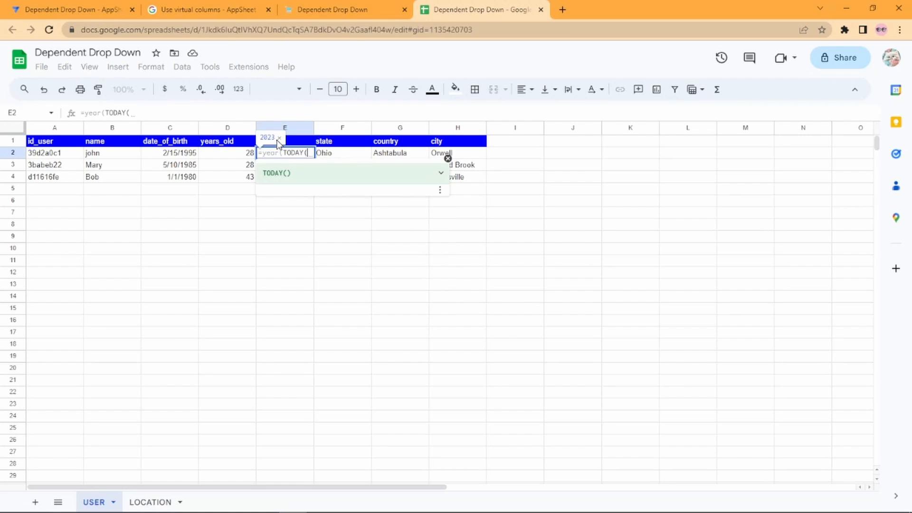
pyautogui.write(')')
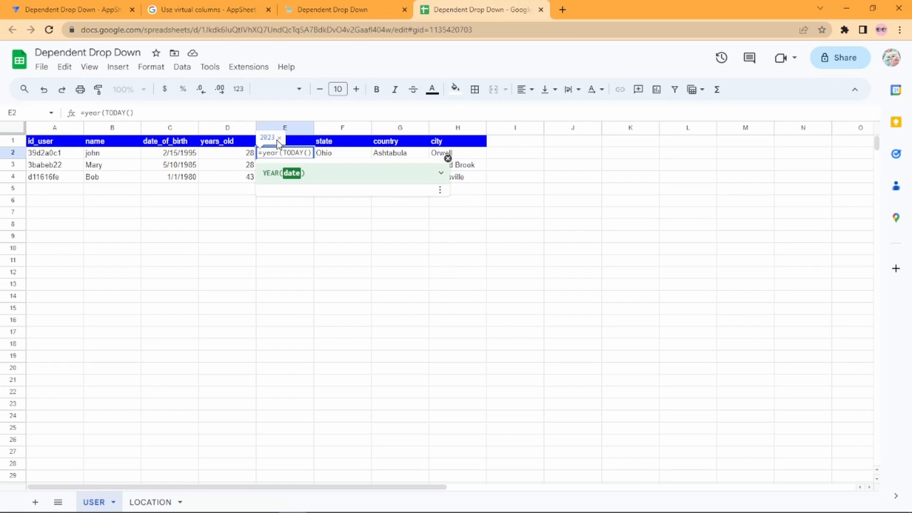
pyautogui.write(')')
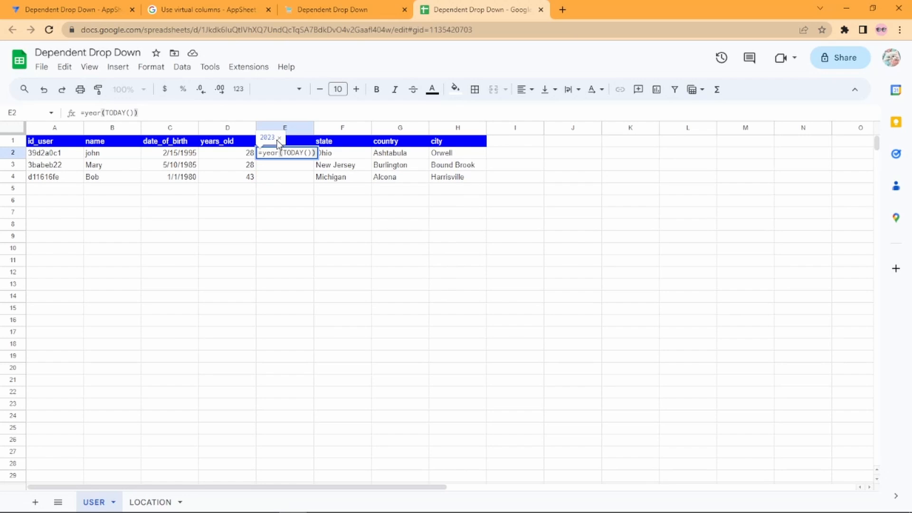
pyautogui.write('-')
pyautogui.write('year')
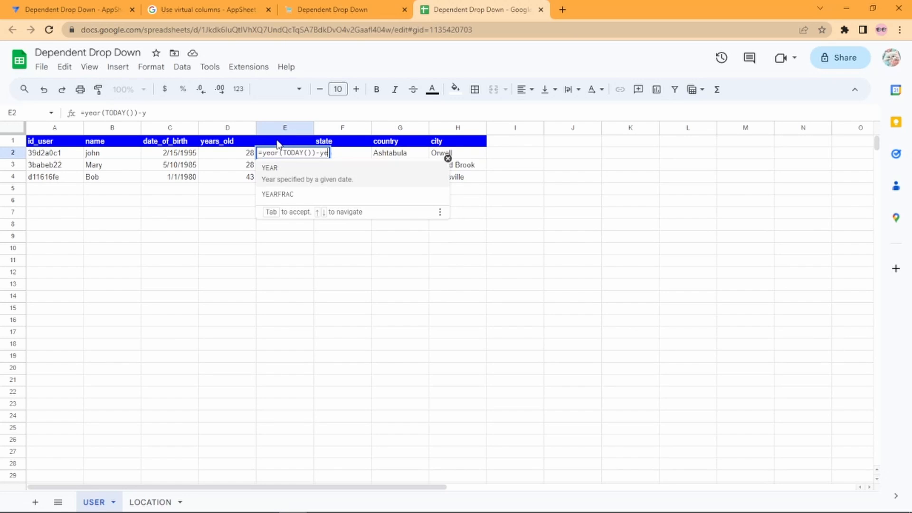
pyautogui.write('(')
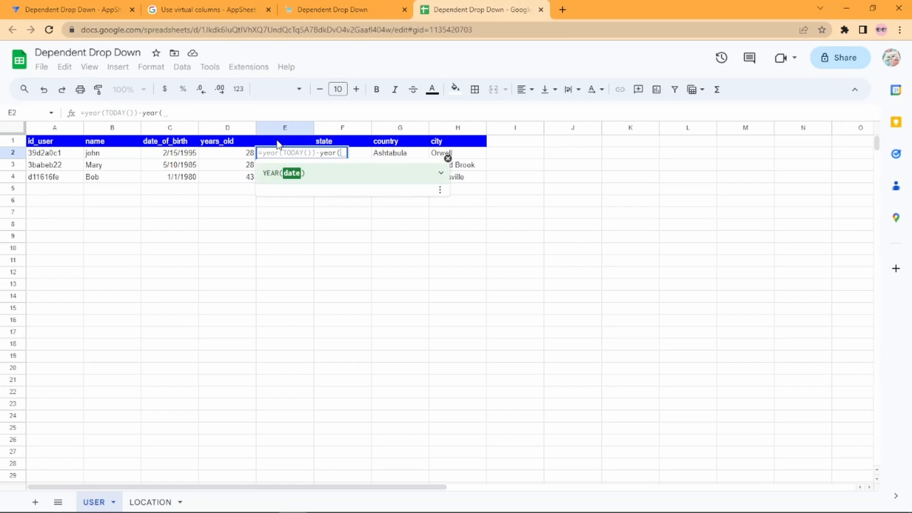
pyautogui.press('Left')
pyautogui.press('Left')
pyautogui.hotkey('shift', 'Down')
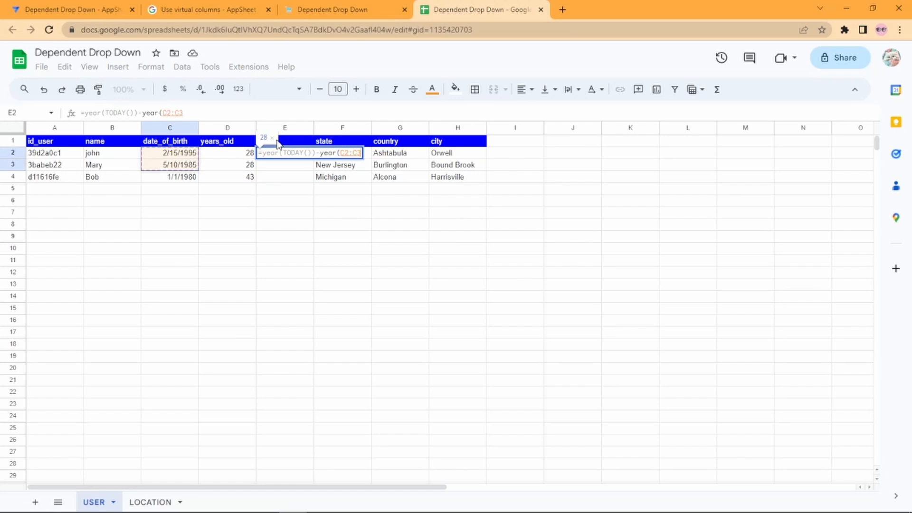
pyautogui.press('BackSpace')
pyautogui.write(')')
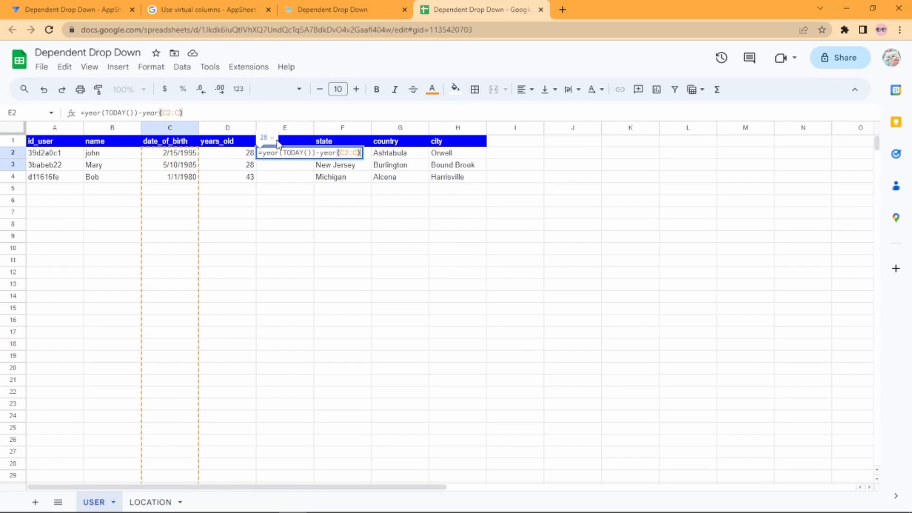
pyautogui.press('Return')
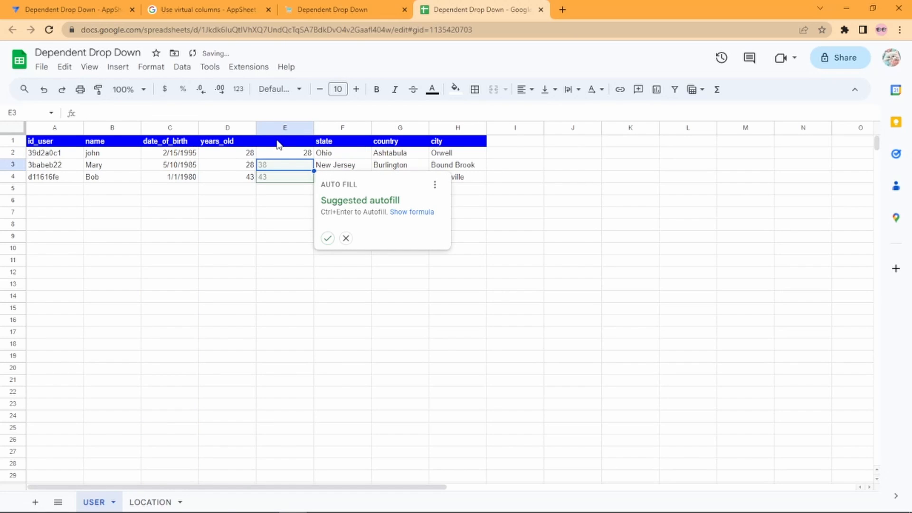
pyautogui.press('Escape')
# Wrap the age formula in cell E2 in ArrayFormula so it covers the whole column.
pyautogui.press('Up')
pyautogui.press('Return')
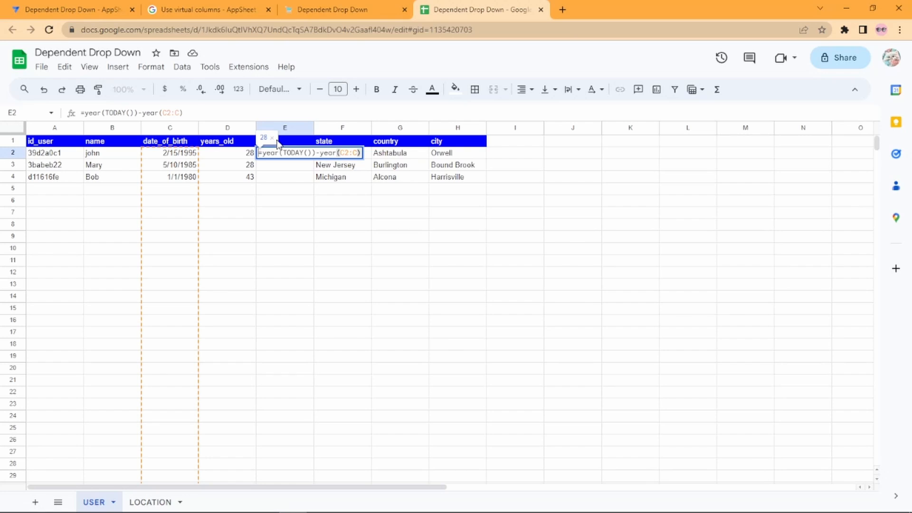
pyautogui.press('Right')
pyautogui.hotkey('ctrl', 'shift', 'Return')
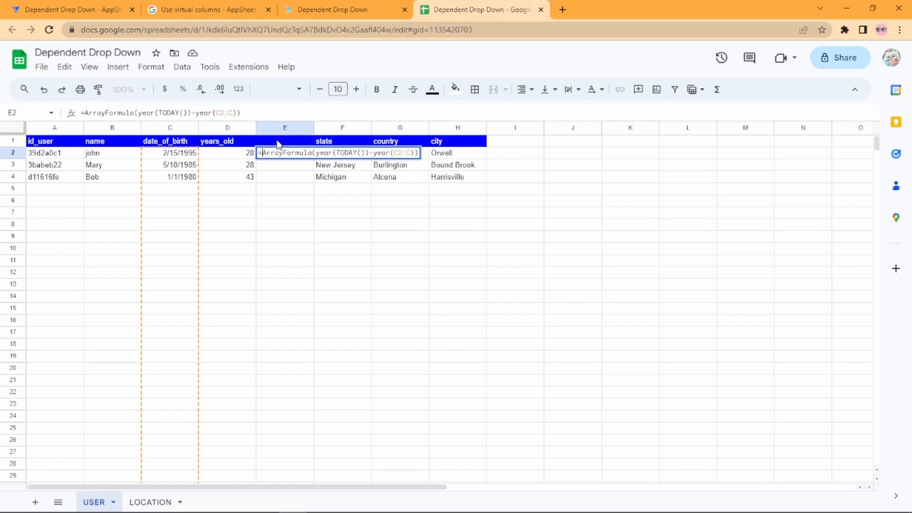
pyautogui.press('Right')
pyautogui.press('Right')
pyautogui.press('Right')
pyautogui.press('Right')
pyautogui.press('Right')
pyautogui.press('Right')
pyautogui.press('Right')
pyautogui.press('Right')
pyautogui.press('Right')
pyautogui.press('Right')
pyautogui.press('Right')
pyautogui.press('Right')
pyautogui.press('Right')
pyautogui.press('Right')
pyautogui.press('Right')
pyautogui.press('Right')
pyautogui.press('Right')
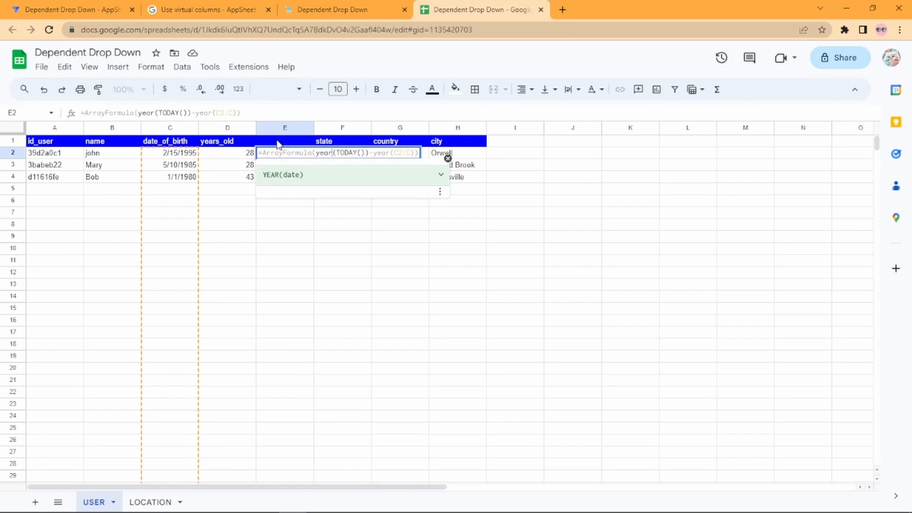
pyautogui.press('Return')
# Add an if(isblank(C2:C),"", ...) condition around the year calculation in E2 to leave rows without a birth date empty.
pyautogui.press('Up')
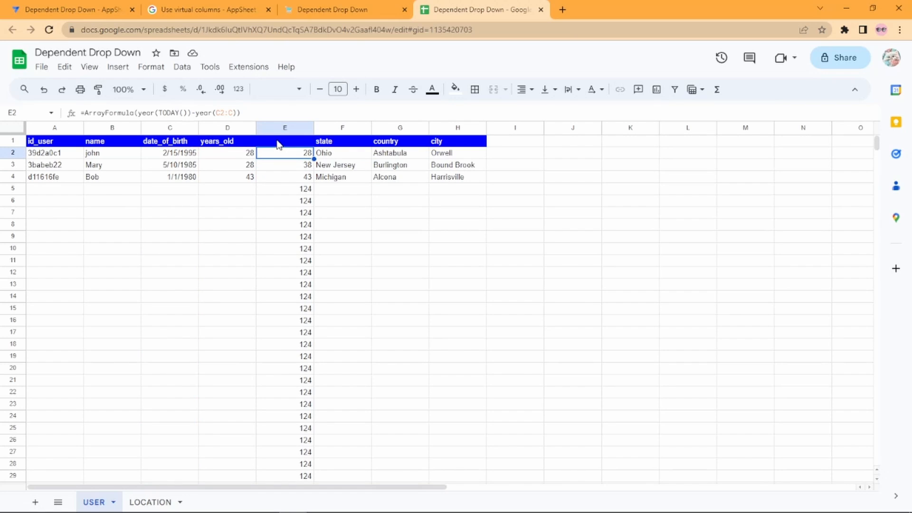
pyautogui.press('Return')
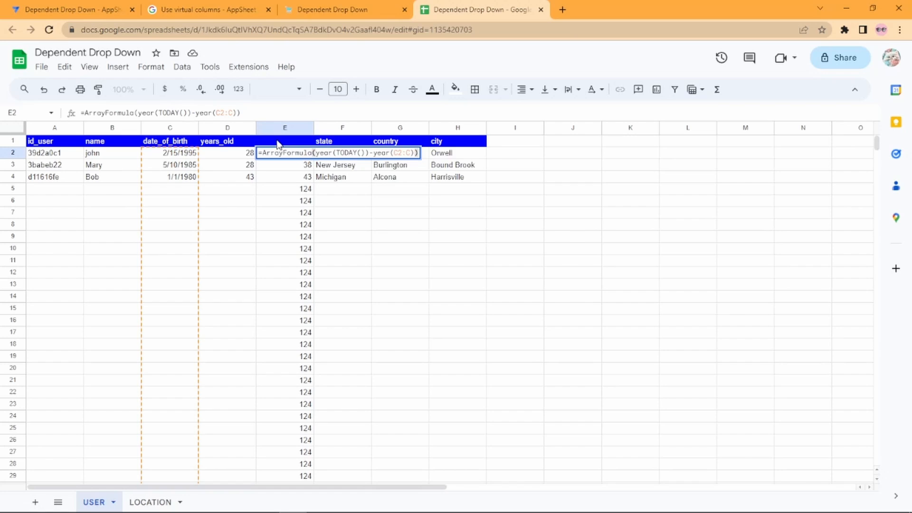
pyautogui.press('Left')
pyautogui.press('Left')
pyautogui.press('Left')
pyautogui.press('Left')
pyautogui.press('Left')
pyautogui.press('Left')
pyautogui.press('Left')
pyautogui.press('Left')
pyautogui.press('Left')
pyautogui.press('Left')
pyautogui.press('Left')
pyautogui.press('Left')
pyautogui.press('Left')
pyautogui.press('Left')
pyautogui.press('Left')
pyautogui.press('Left')
pyautogui.press('Left')
pyautogui.press('Left')
pyautogui.press('Left')
pyautogui.press('Left')
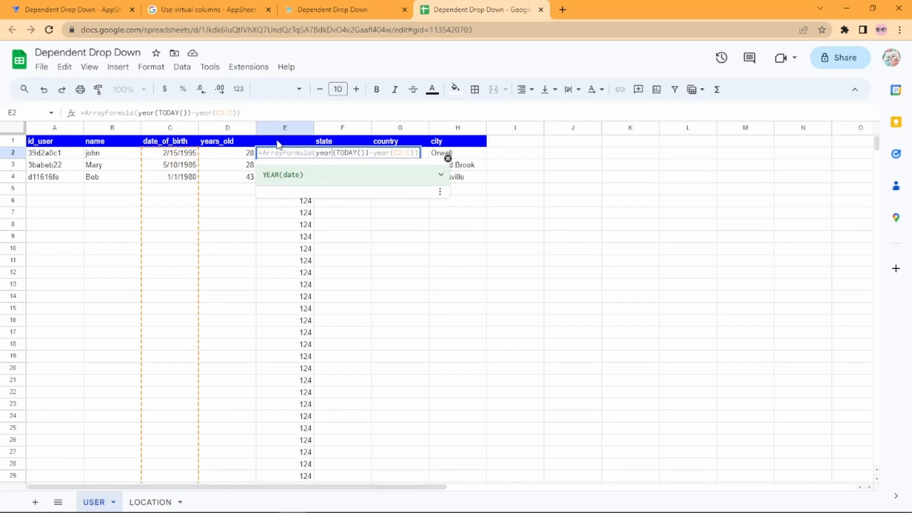
pyautogui.press('Left')
pyautogui.press('Left')
pyautogui.press('Left')
pyautogui.press('Left')
pyautogui.write('if(')
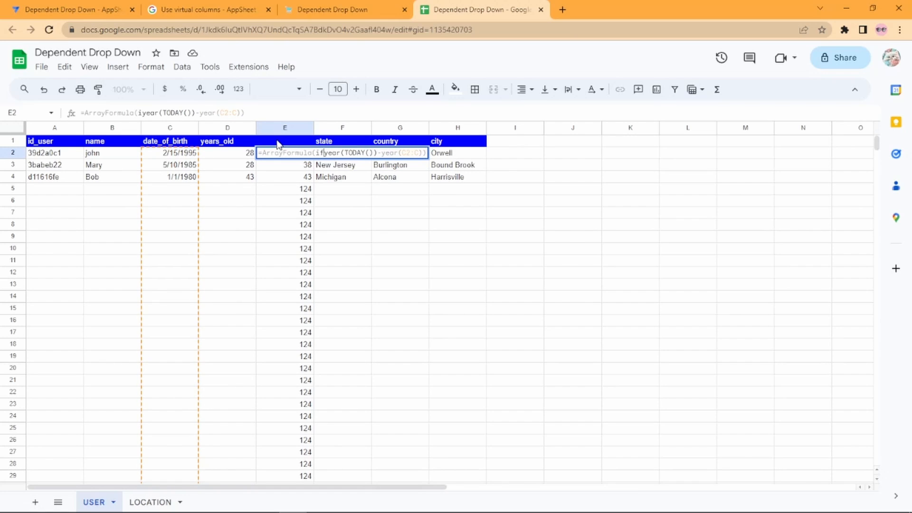
pyautogui.write('isb')
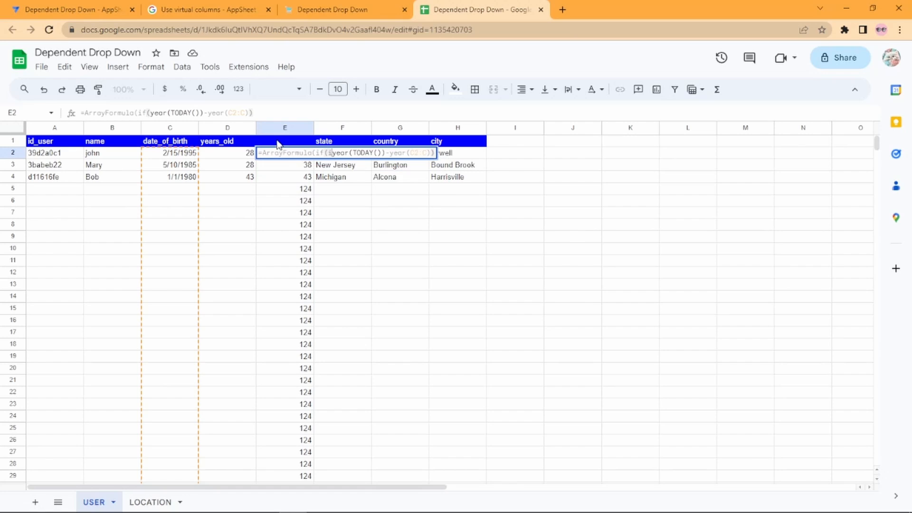
pyautogui.write('lank')
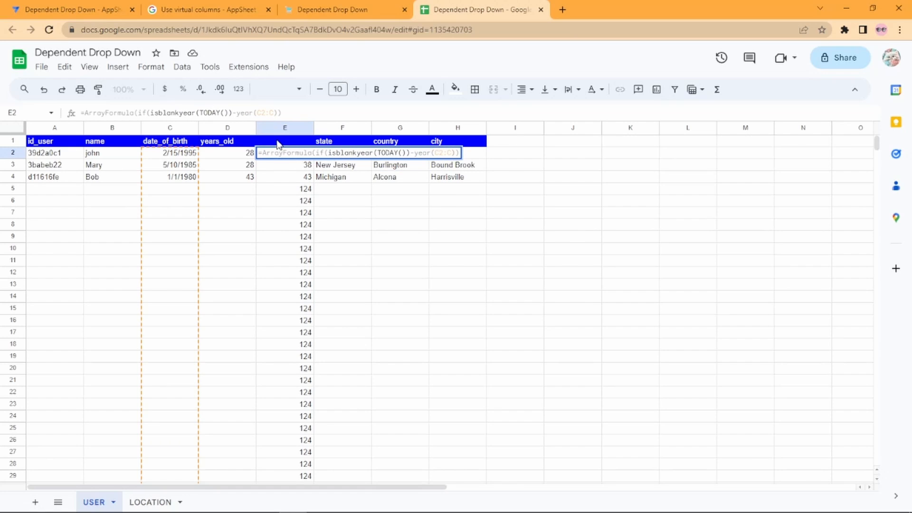
pyautogui.write('(')
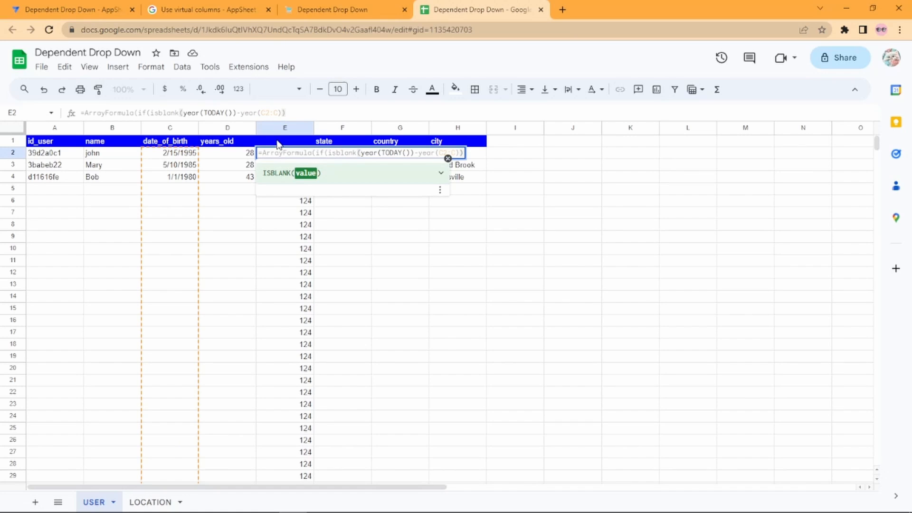
pyautogui.press('Left')
pyautogui.press('Left')
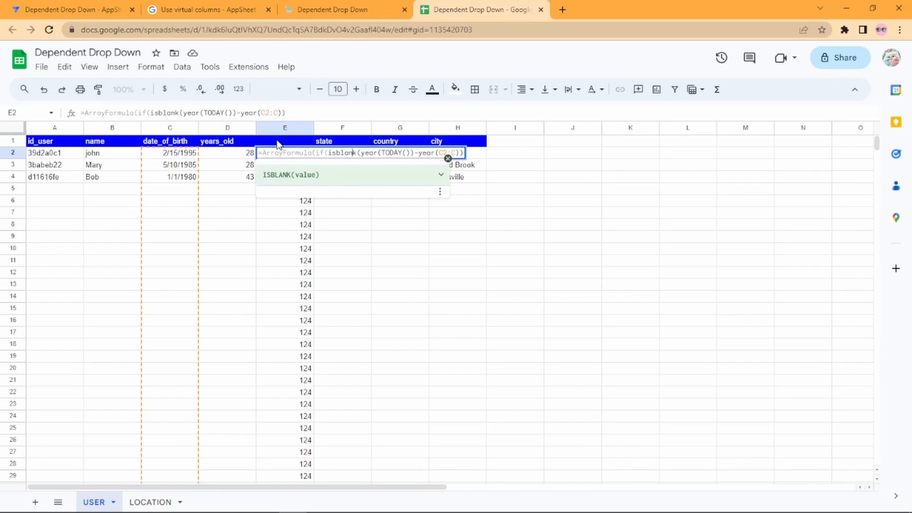
pyautogui.press('Right')
pyautogui.write('C2:c')
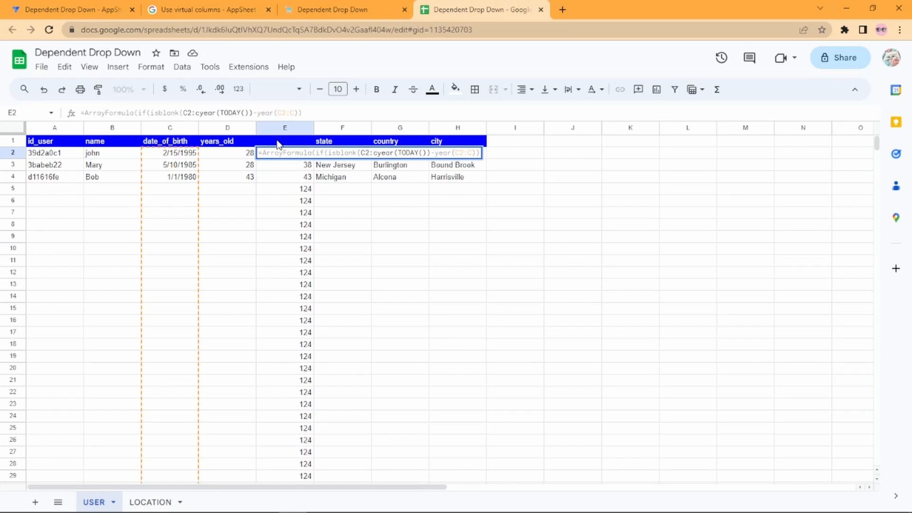
pyautogui.write(')')
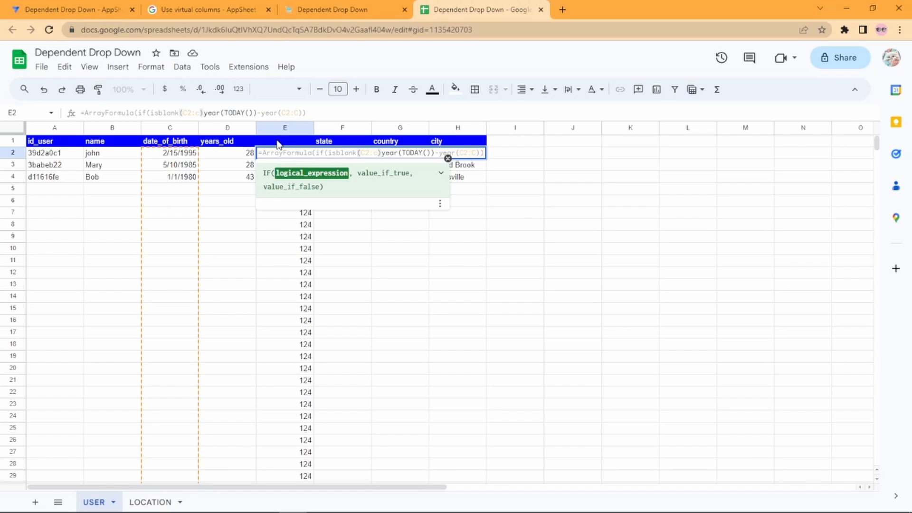
pyautogui.write(',')
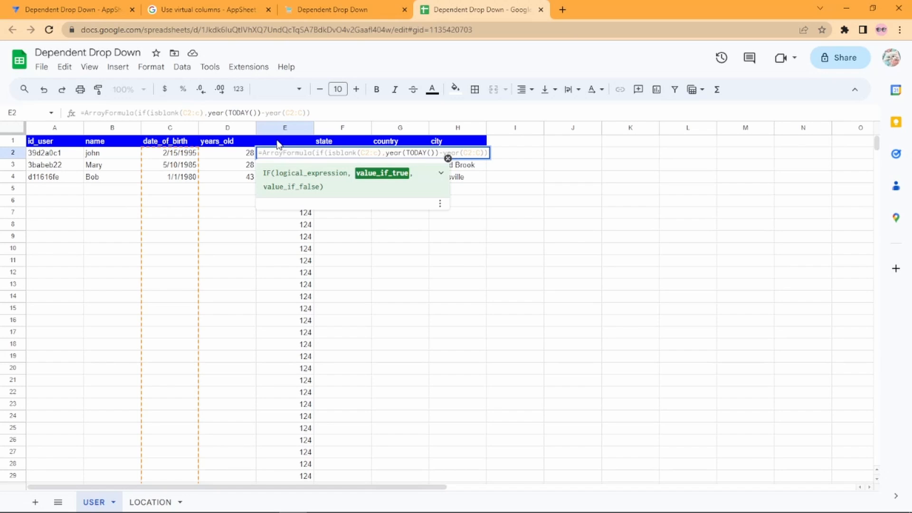
pyautogui.write('""')
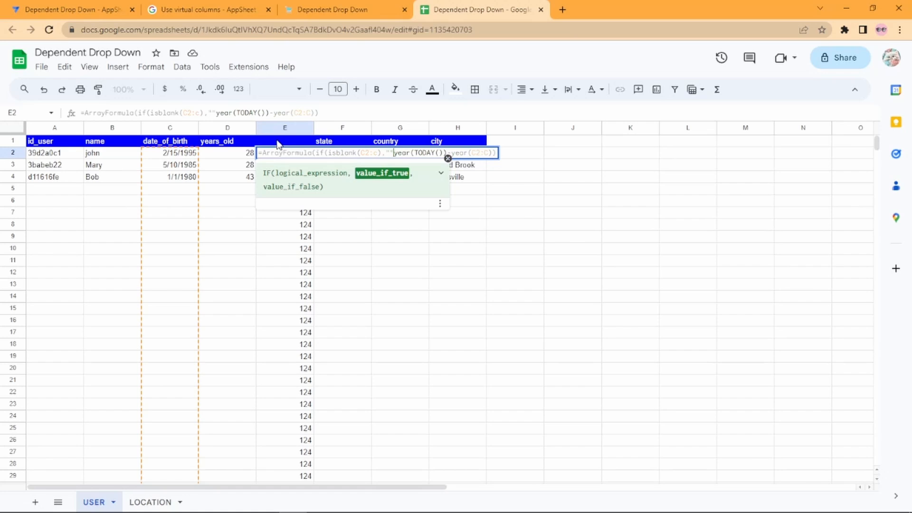
pyautogui.write(',')
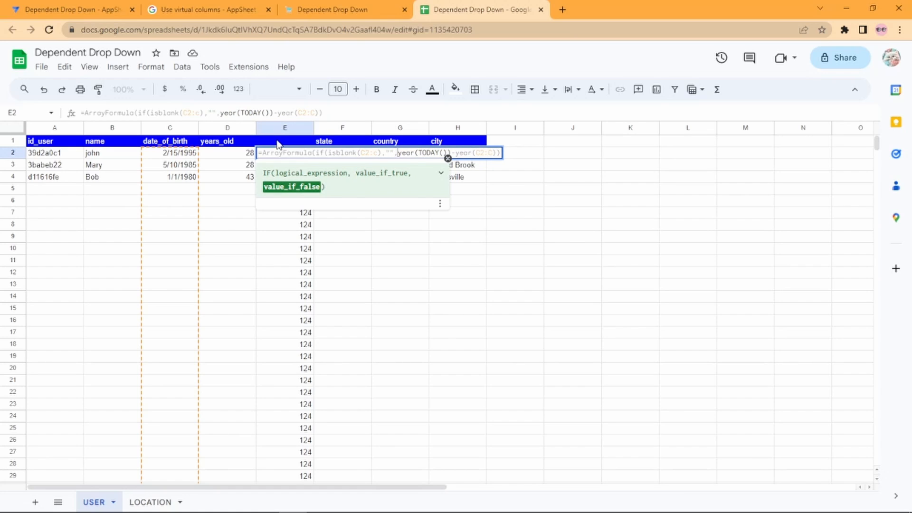
pyautogui.press('Return')
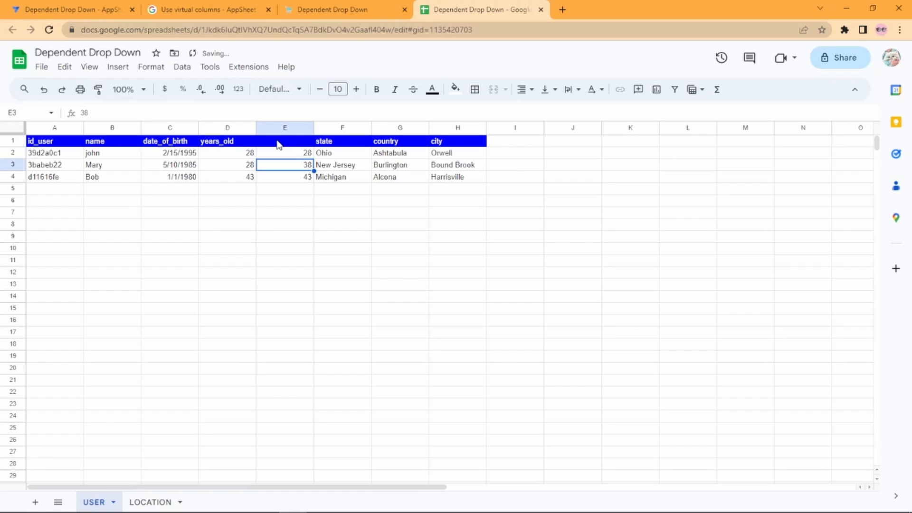
# Move the whole ArrayFormula text from cell E2 to the header cell E1.
pyautogui.press('Up')
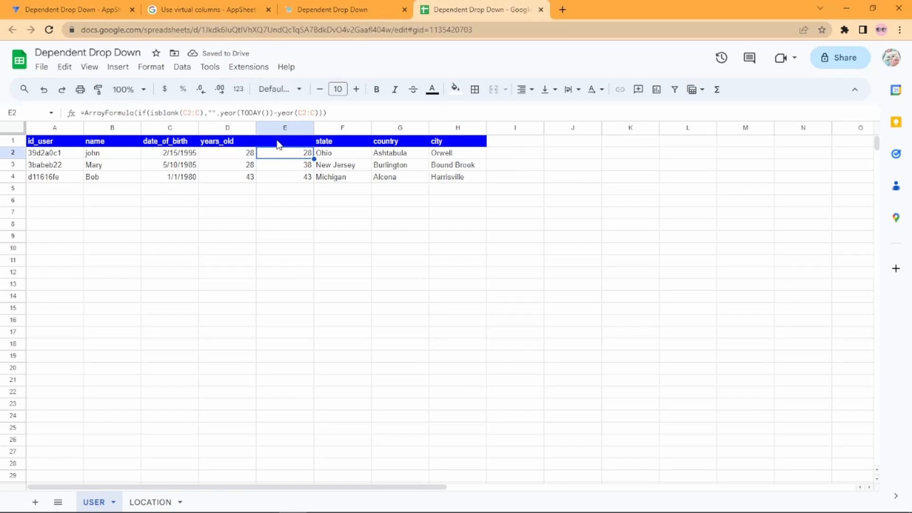
pyautogui.press('Return')
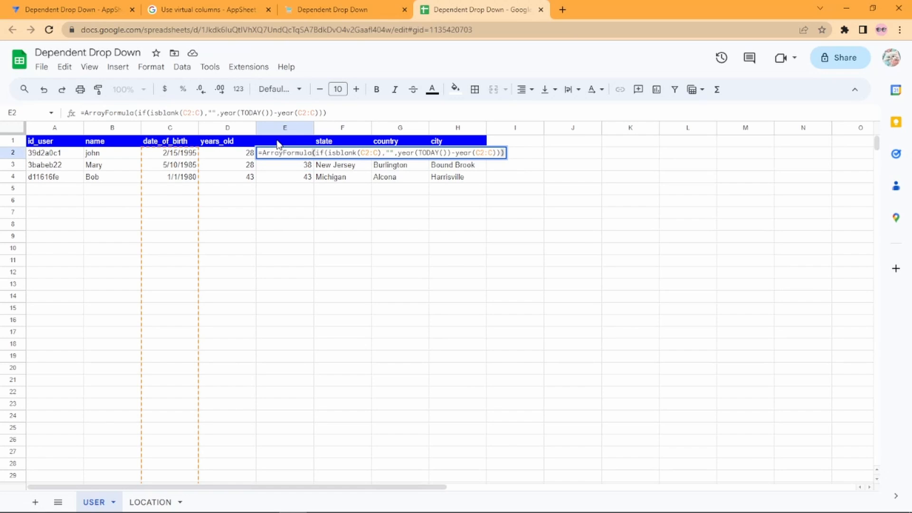
pyautogui.hotkey('ctrl', 'a')
pyautogui.hotkey('ctrl', 'c')
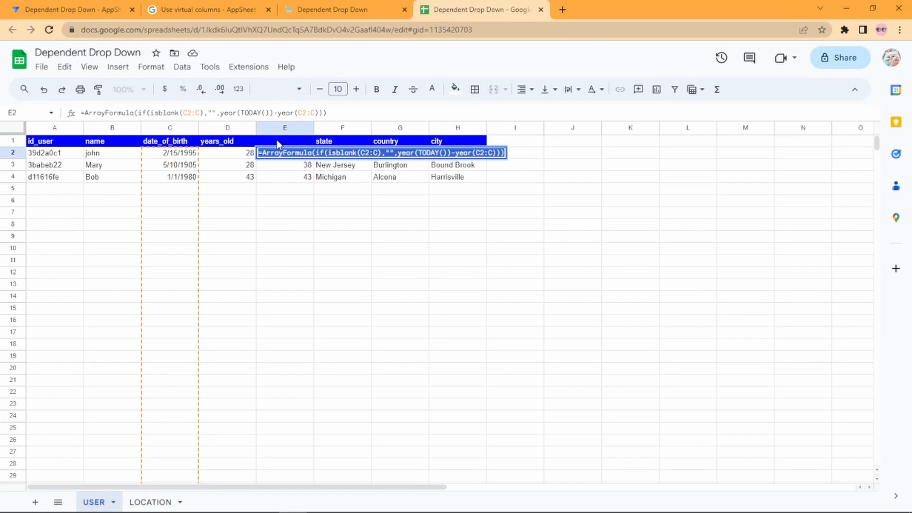
pyautogui.press('BackSpace')
pyautogui.press('Return')
pyautogui.press('Up')
pyautogui.press('Up')
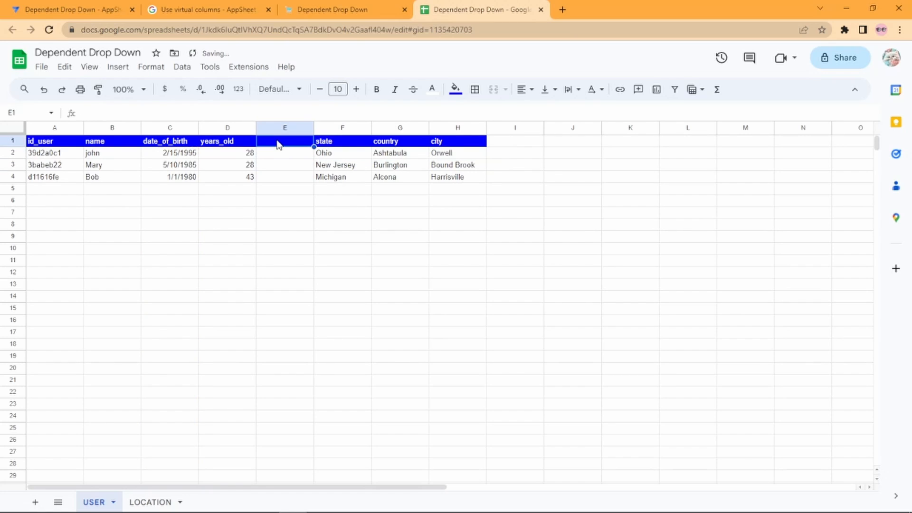
pyautogui.press('Return')
pyautogui.hotkey('ctrl', 'v')
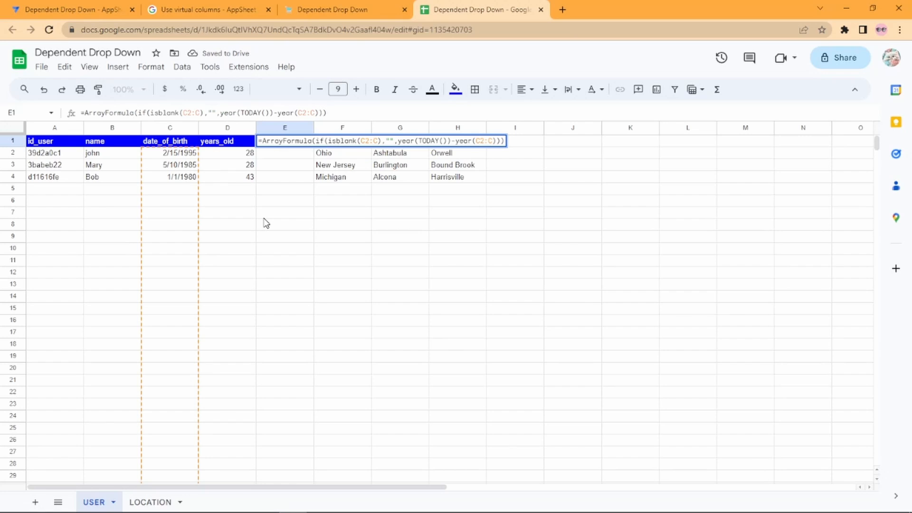
# Turn the E1 formula's argument into an array that outputs the header "123" above the conditional year calculation: {"123";if(...)}.
pyautogui.press('Right')
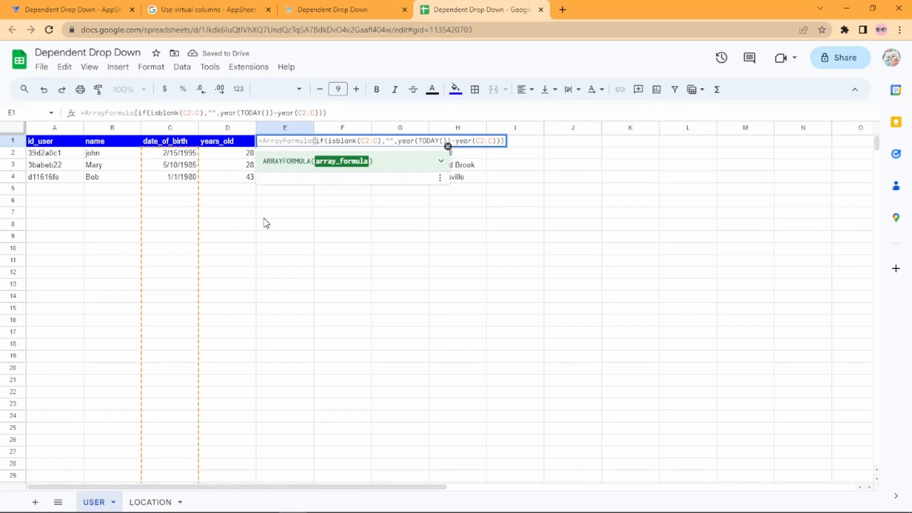
pyautogui.write('{')
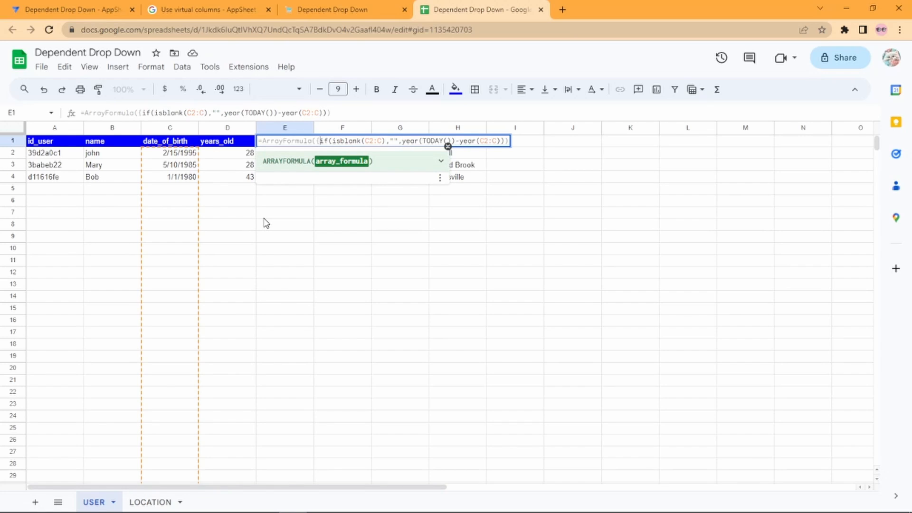
pyautogui.write('"')
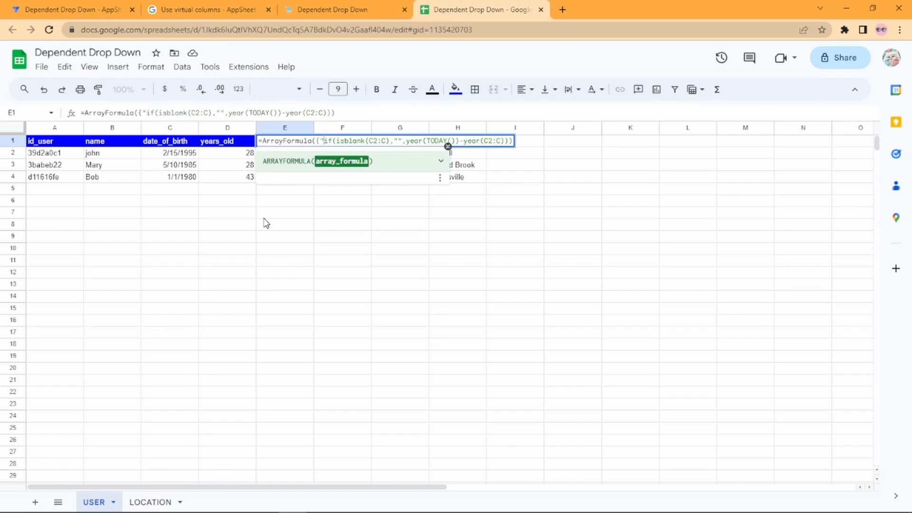
pyautogui.write('123"')
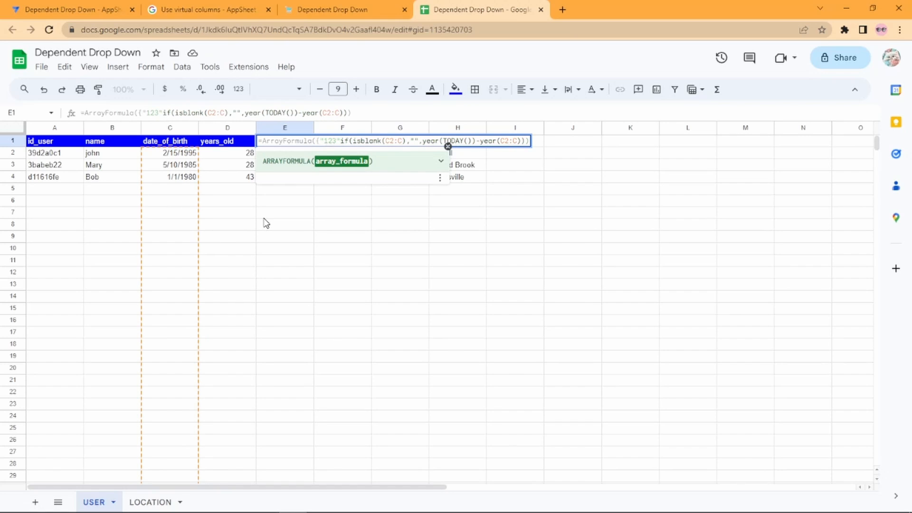
pyautogui.write(';')
pyautogui.press('End')
pyautogui.press('Left')
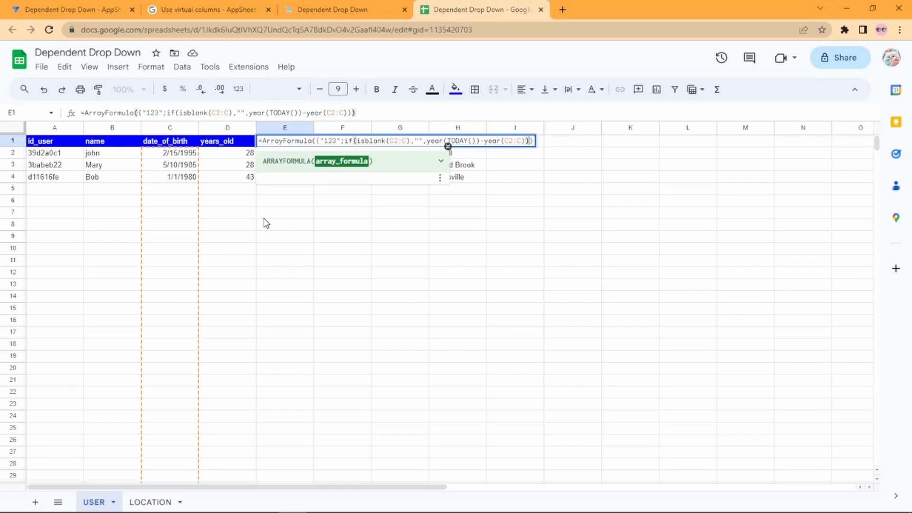
pyautogui.write('}')
pyautogui.press('Return')
pyautogui.press('Up')
pyautogui.press('Left')
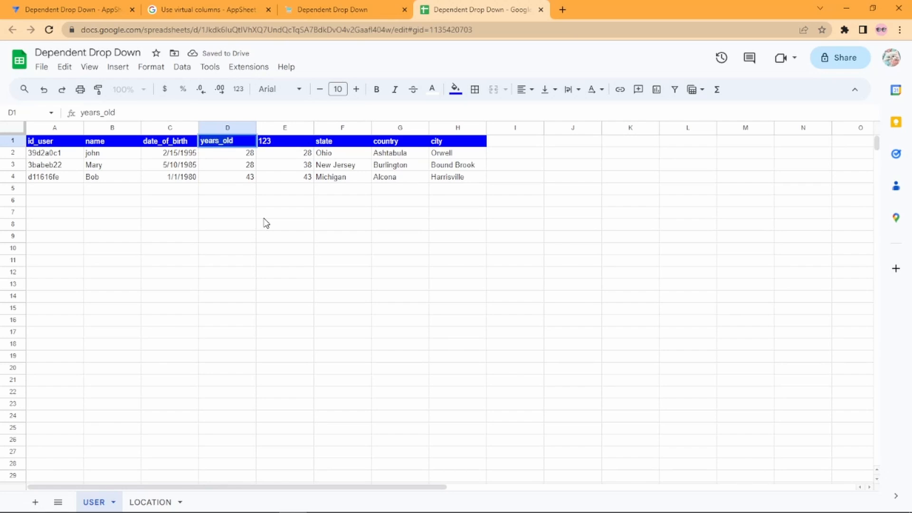
# Set the header text inside the E1 ArrayFormula to "years_old_1".
pyautogui.press('Right')
pyautogui.press('Return')
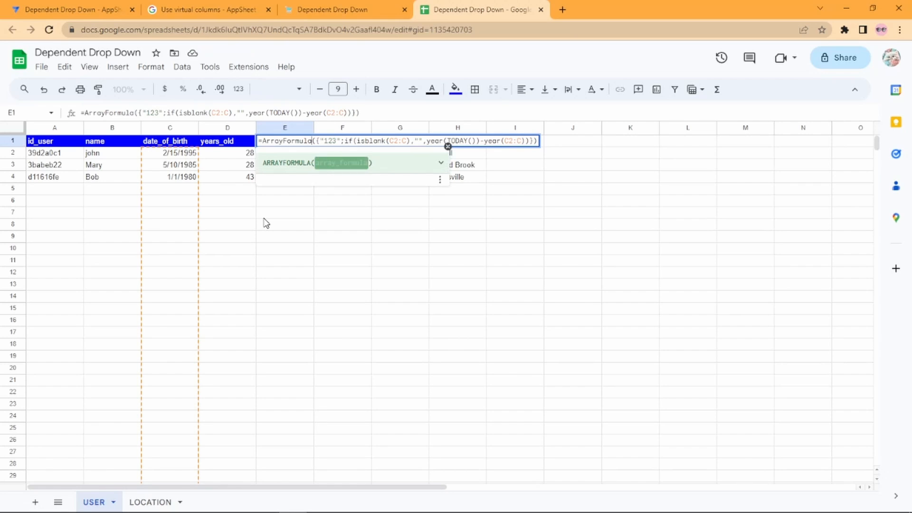
pyautogui.press('Right')
pyautogui.press('Right')
pyautogui.press('Right')
pyautogui.hotkey('shift', 'Right')
pyautogui.hotkey('shift', 'Right')
pyautogui.hotkey('shift', 'Right')
pyautogui.write('years_old')
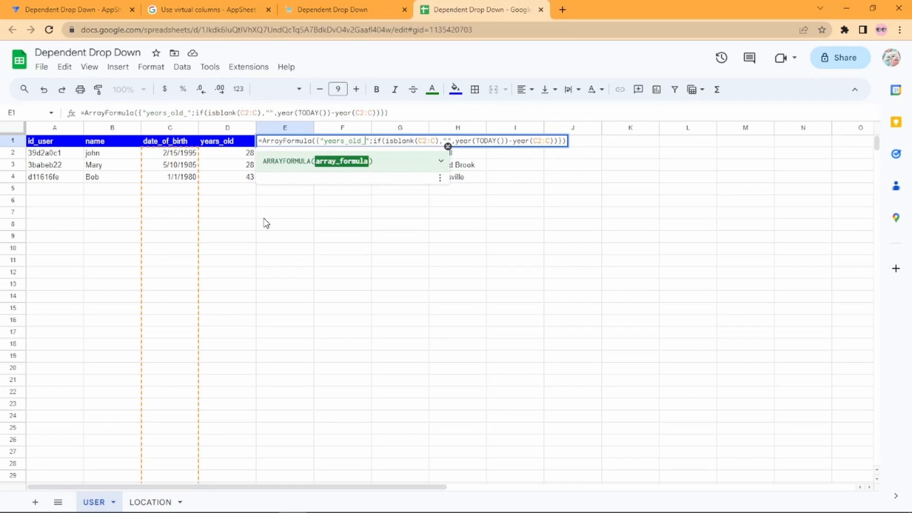
pyautogui.press('Return')
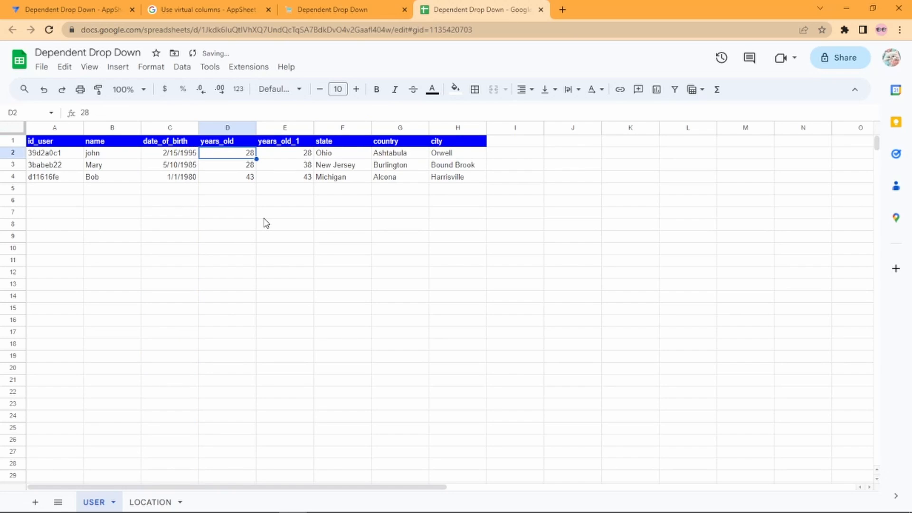
pyautogui.press('Right')
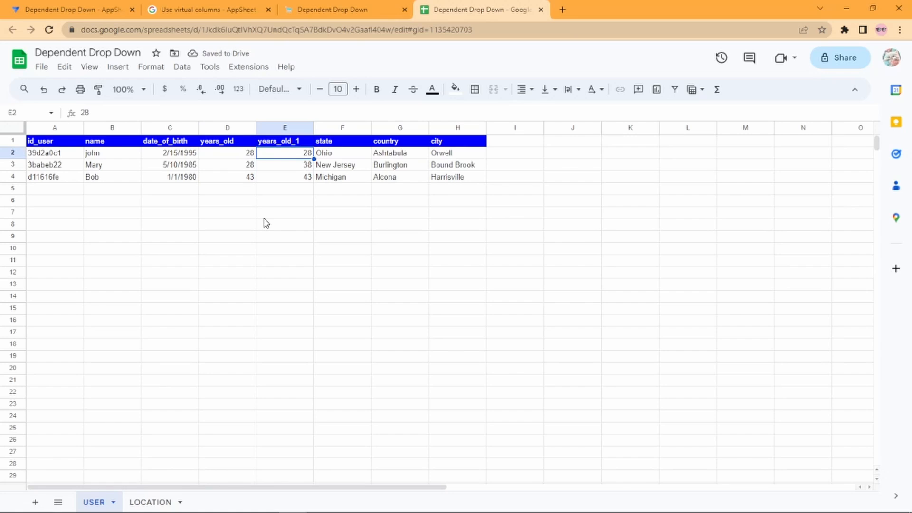
pyautogui.press('Down')
pyautogui.press('Down')
pyautogui.press('Up')
pyautogui.press('Up')
# Switch to the AppSheet editor, clear the spreadsheet formula of the USER table's years_old_1 column, and save the app.
pyautogui.click(73, 13)
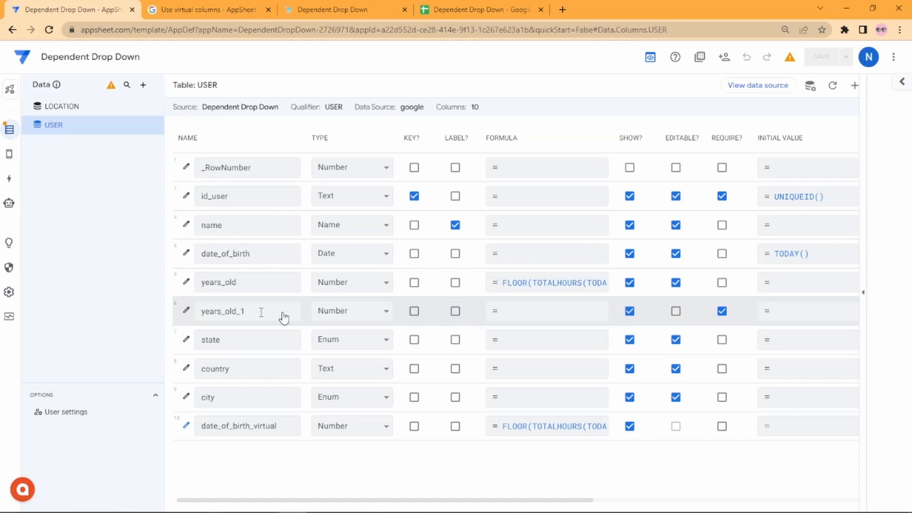
pyautogui.click(185, 314)
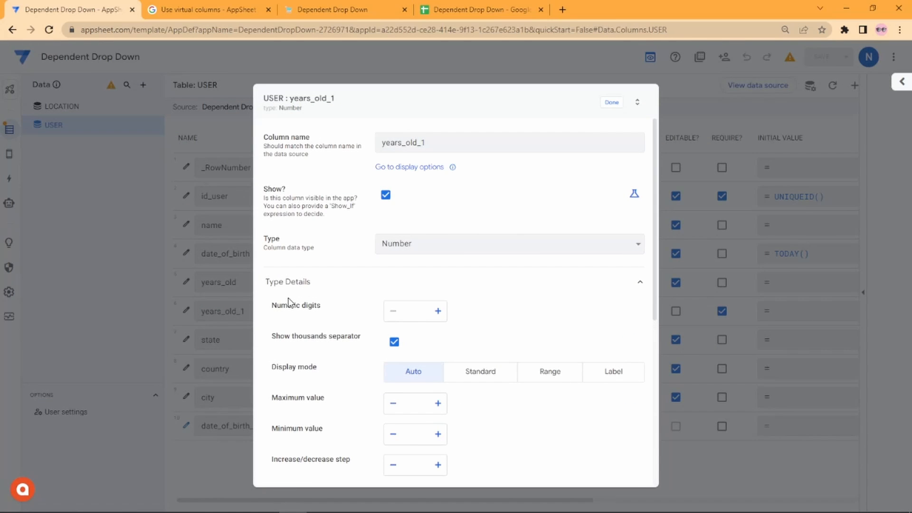
pyautogui.scroll(-4, 289, 302)
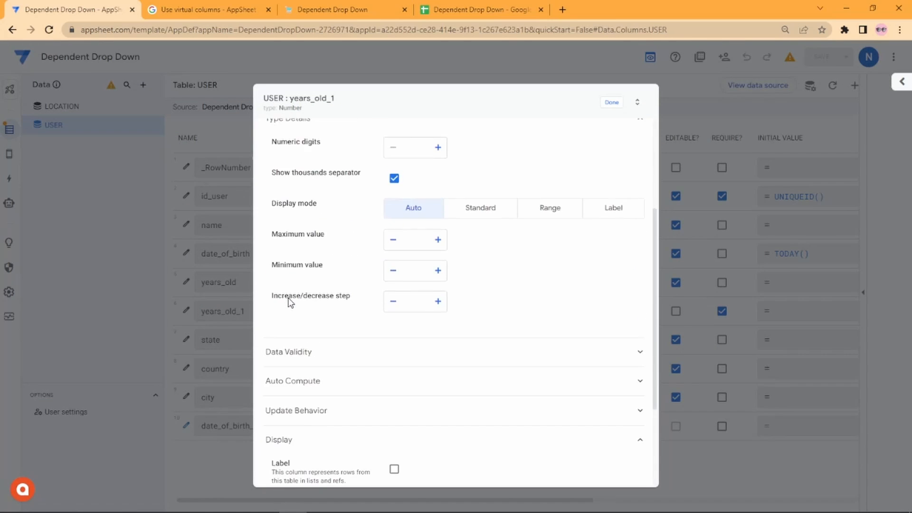
pyautogui.click(290, 320)
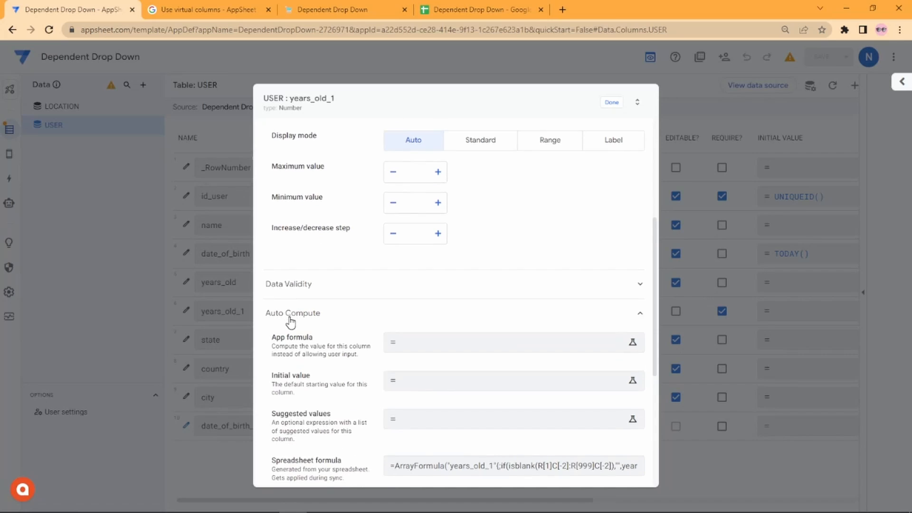
pyautogui.scroll(-2, 285, 332)
pyautogui.moveTo(271, 352); pyautogui.dragTo(344, 357)
pyautogui.click(409, 355)
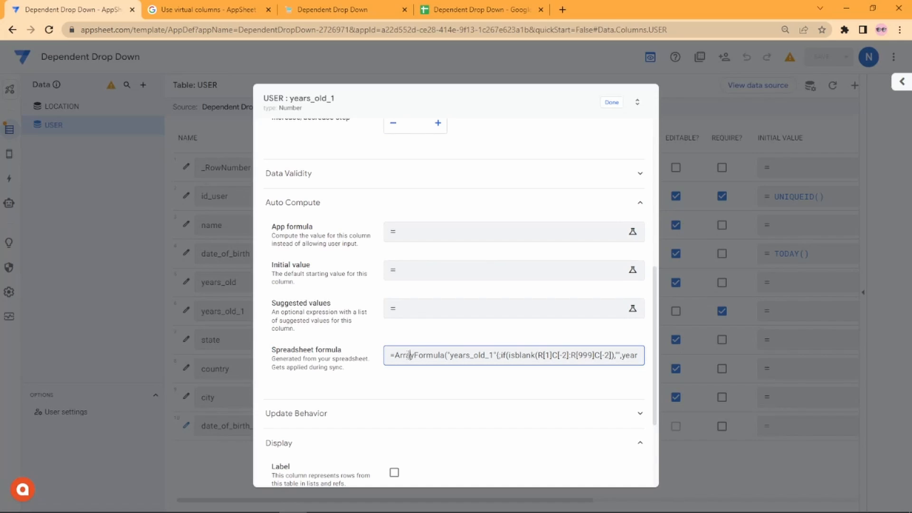
pyautogui.hotkey('ctrl', 'a')
pyautogui.press('BackSpace')
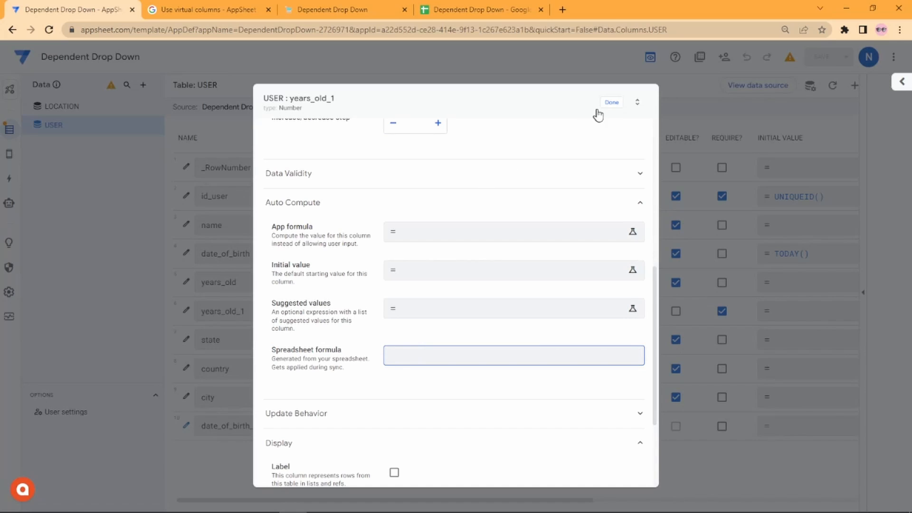
pyautogui.click(611, 104)
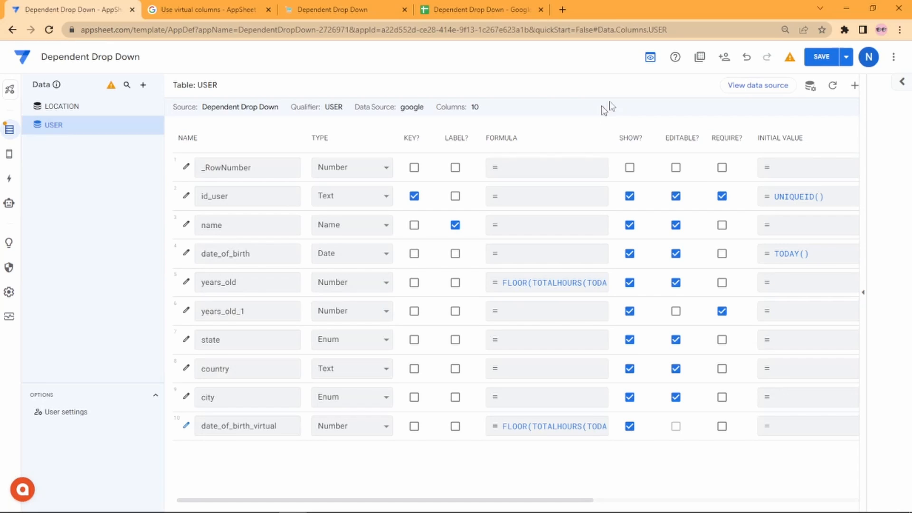
pyautogui.click(829, 61)
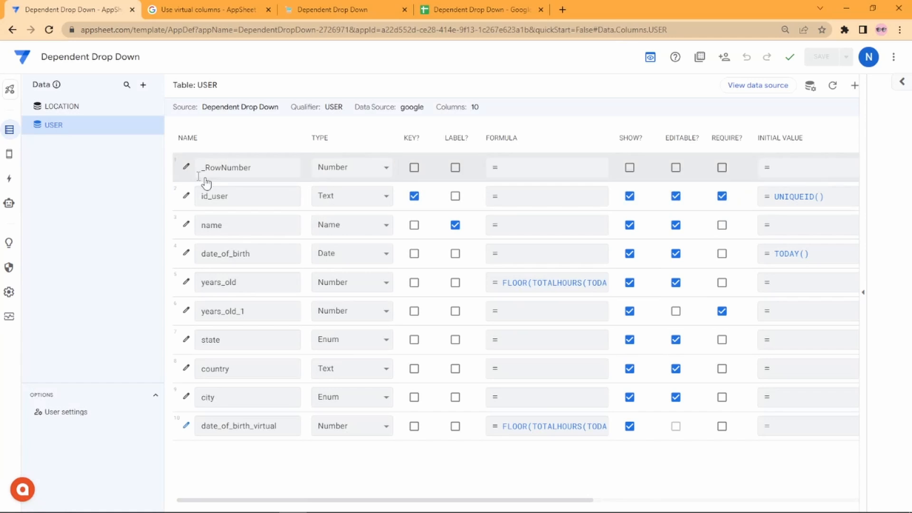
# Add years_old_1 to the USER view's column order, place it directly above years_old, and save the app.
pyautogui.click(11, 161)
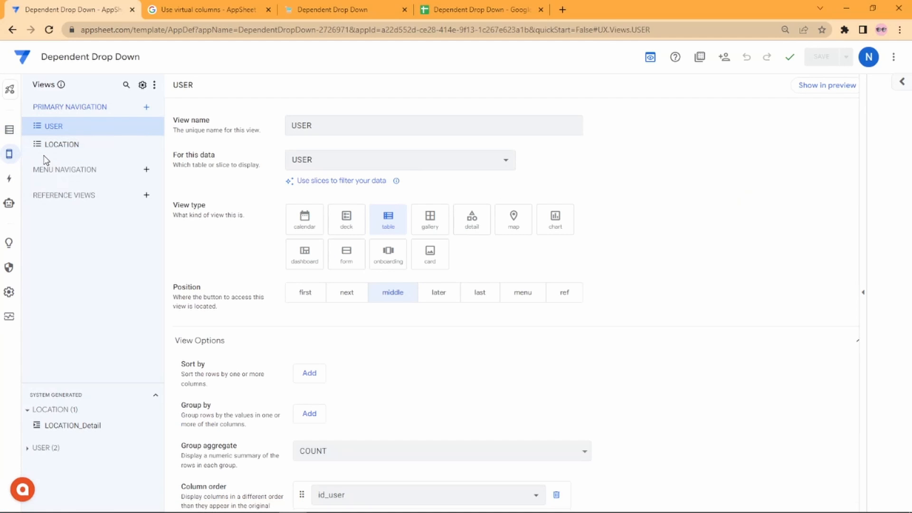
pyautogui.scroll(-3, 205, 295)
pyautogui.scroll(-6, 204, 295)
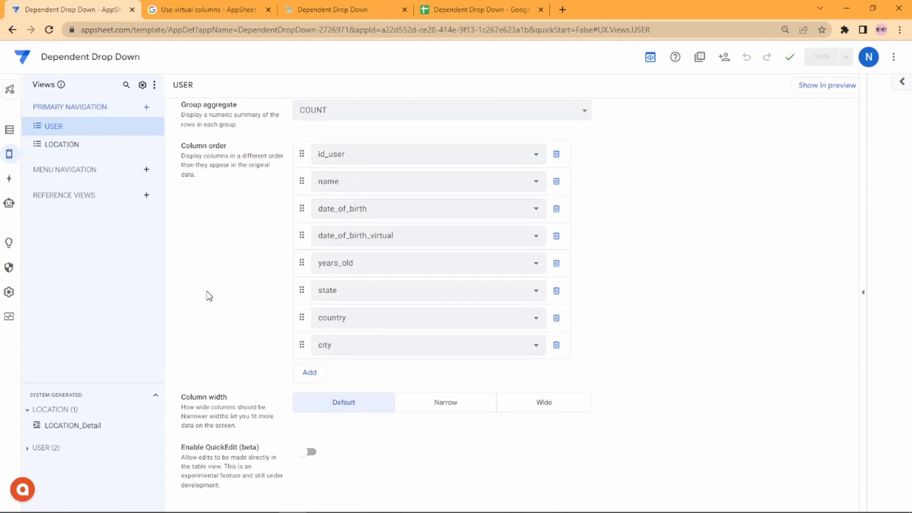
pyautogui.click(309, 316)
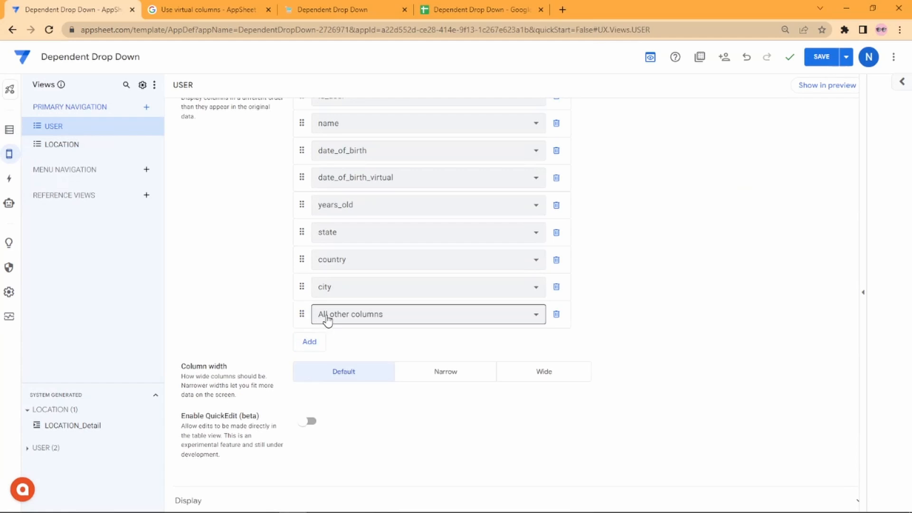
pyautogui.click(326, 316)
pyautogui.click(327, 380)
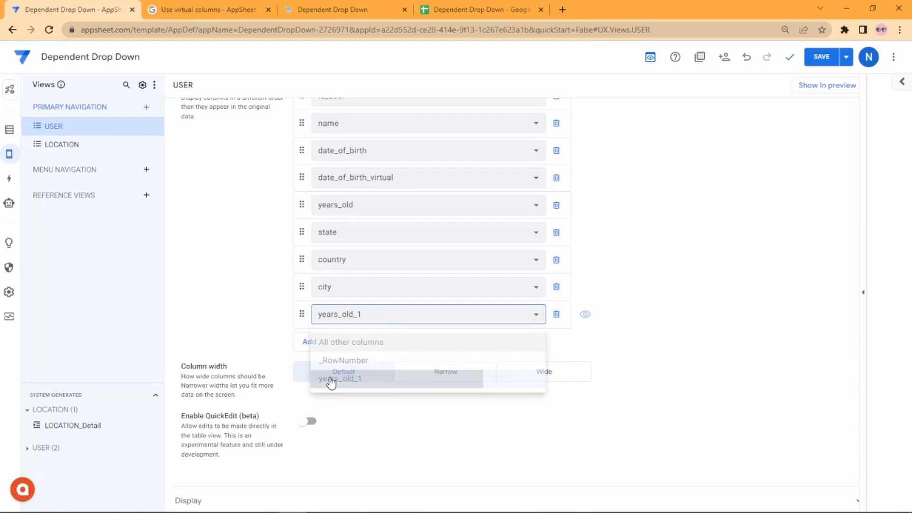
pyautogui.moveTo(302, 318); pyautogui.dragTo(319, 199)
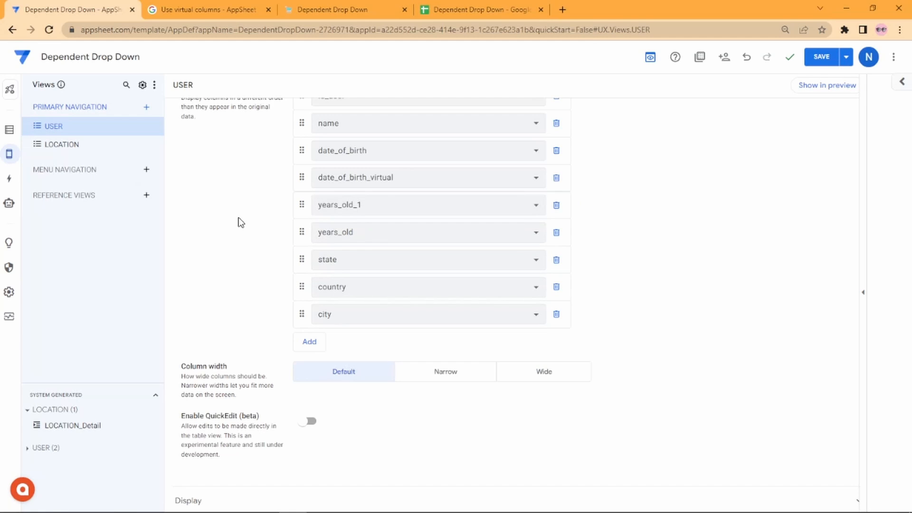
pyautogui.click(820, 56)
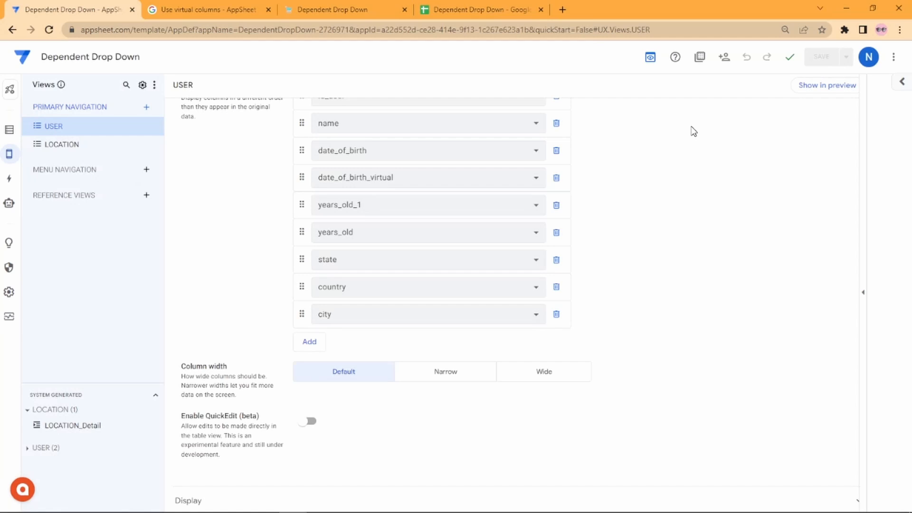
# Switch to the running Dependent Drop Down app, sync it, and close the open record's details to compare the age columns.
pyautogui.click(343, 11)
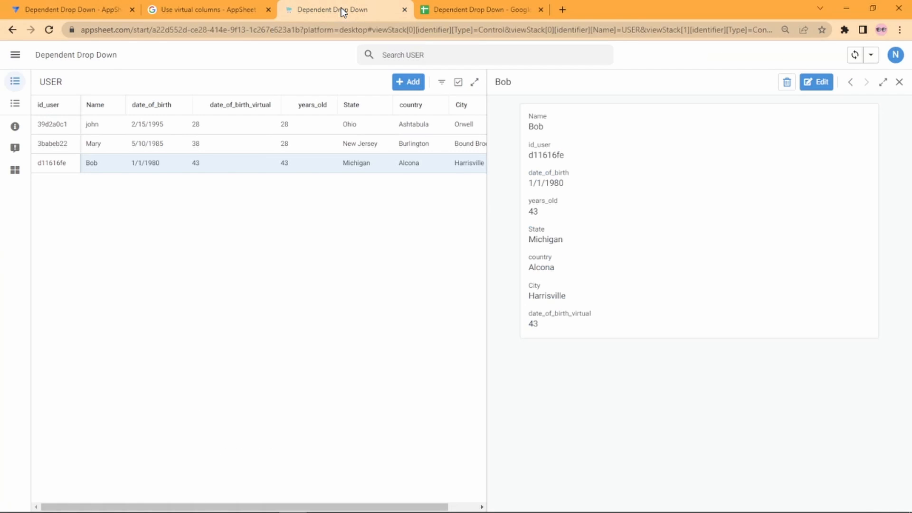
pyautogui.click(855, 55)
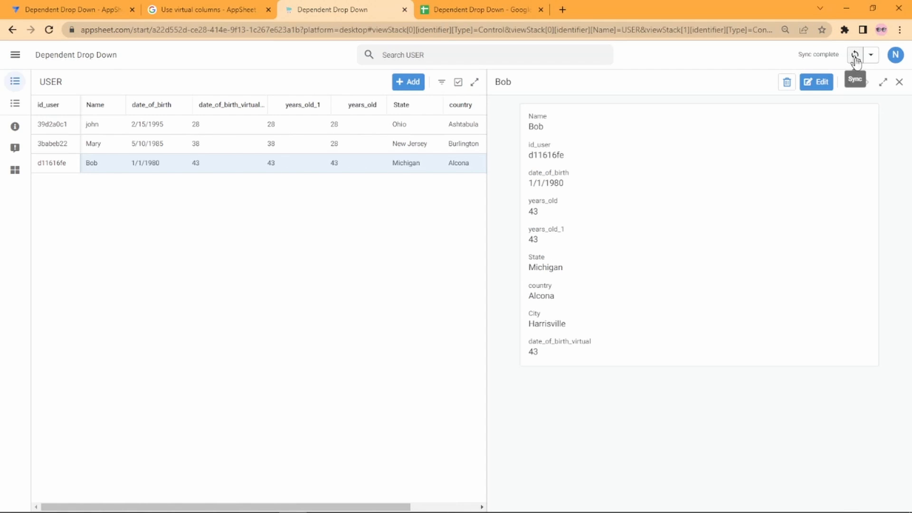
pyautogui.click(899, 82)
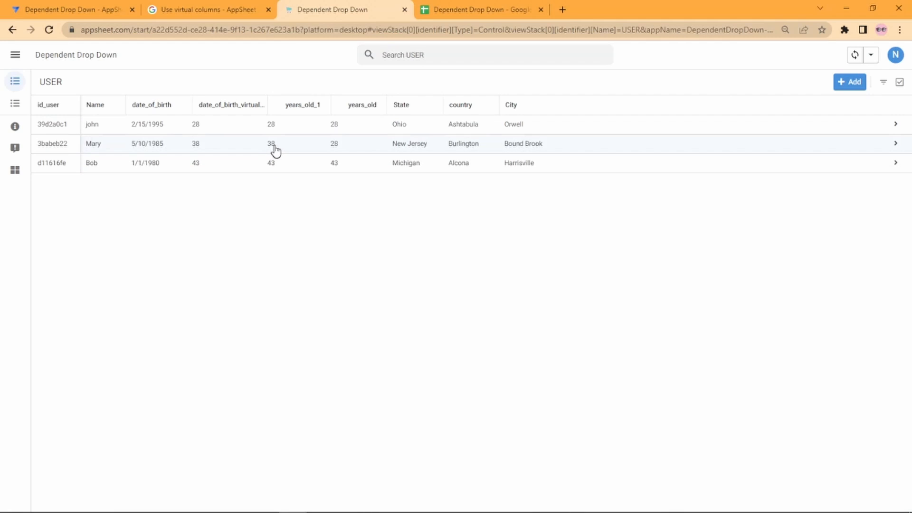
# Switch to the Google Sheet and change the birth year in cell C3 to a more recent one to test the age recalculation in column E.
pyautogui.click(453, 11)
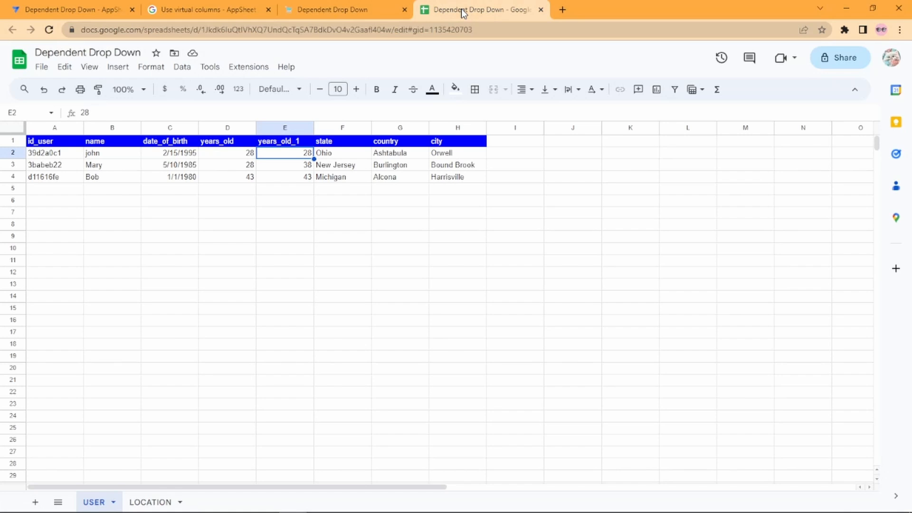
pyautogui.click(176, 169)
pyautogui.press('Return')
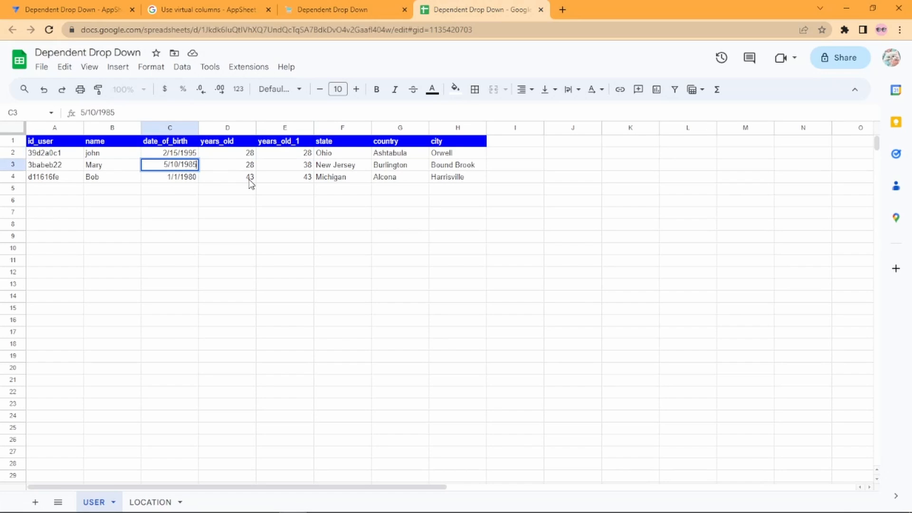
pyautogui.press('BackSpace')
pyautogui.press('BackSpace')
pyautogui.press('BackSpace')
pyautogui.write('2000')
pyautogui.press('Return')
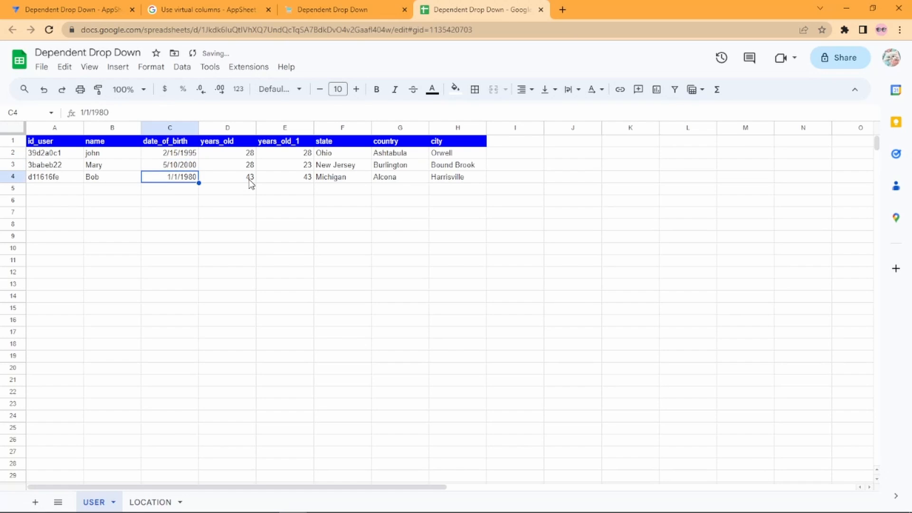
pyautogui.press('Up')
pyautogui.press('Right')
pyautogui.press('Right')
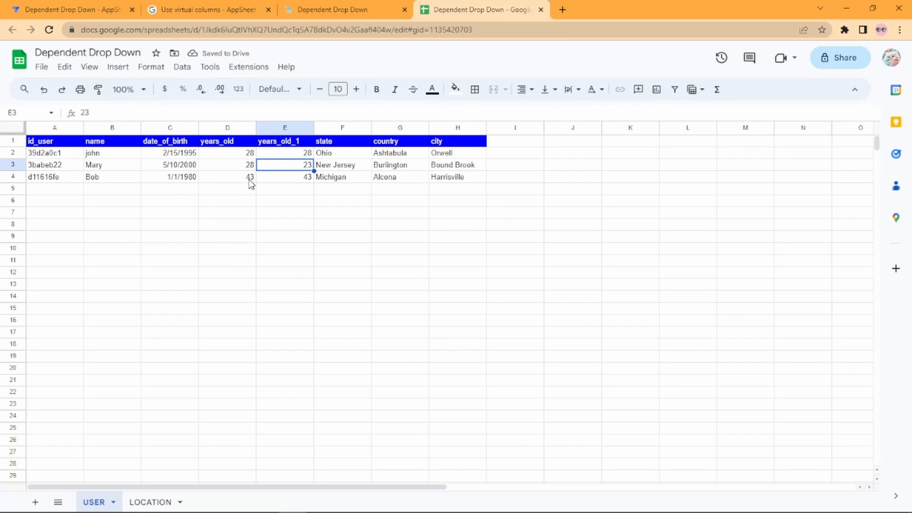
# Return to the running app and sync it to check the edited user's ages.
pyautogui.click(317, 13)
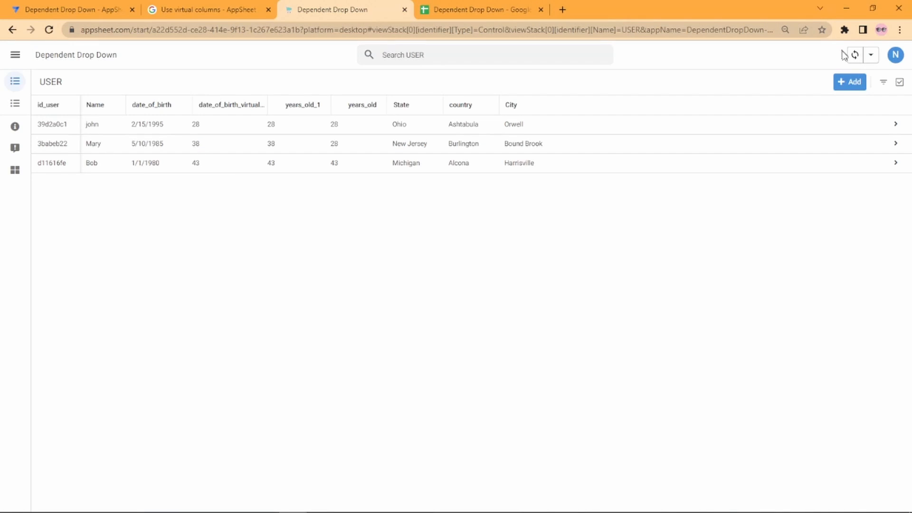
pyautogui.click(856, 56)
# In the AppSheet editor, move years_old directly below date_of_birth in the USER view's column order.
pyautogui.click(37, 10)
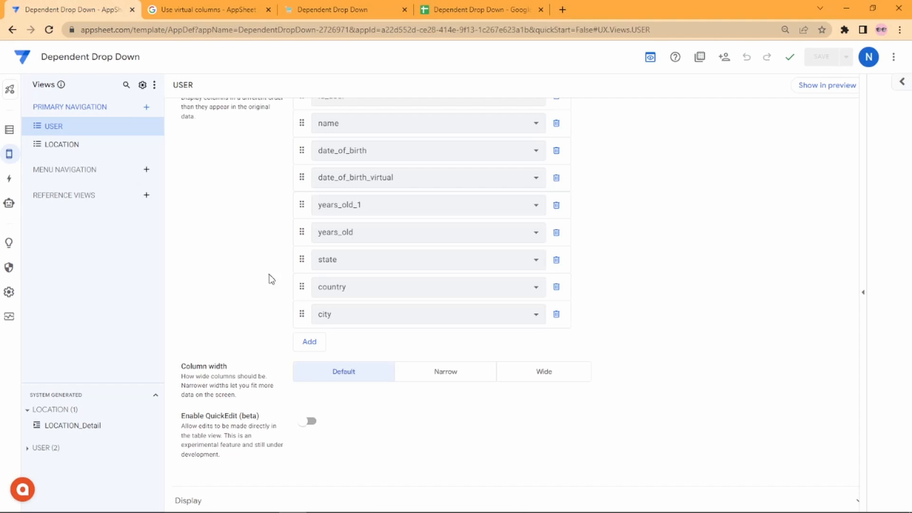
pyautogui.scroll(1, 266, 278)
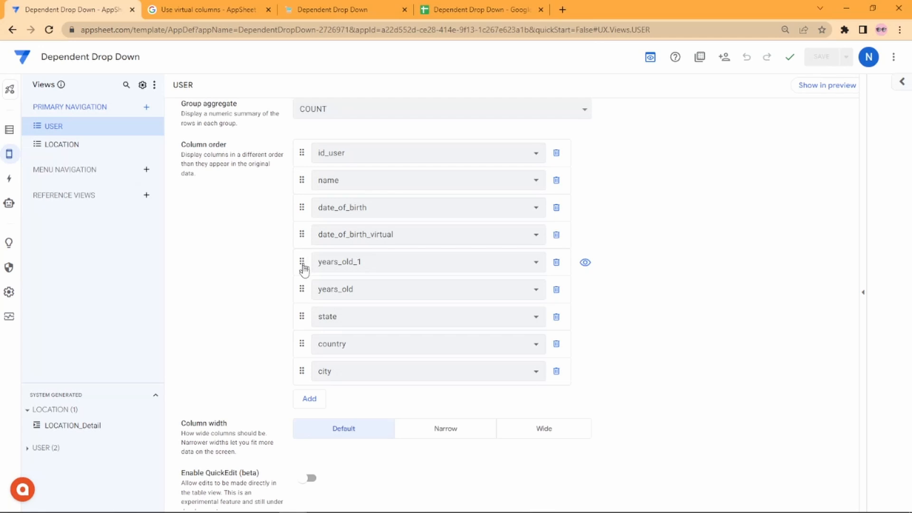
pyautogui.moveTo(302, 290); pyautogui.dragTo(305, 235)
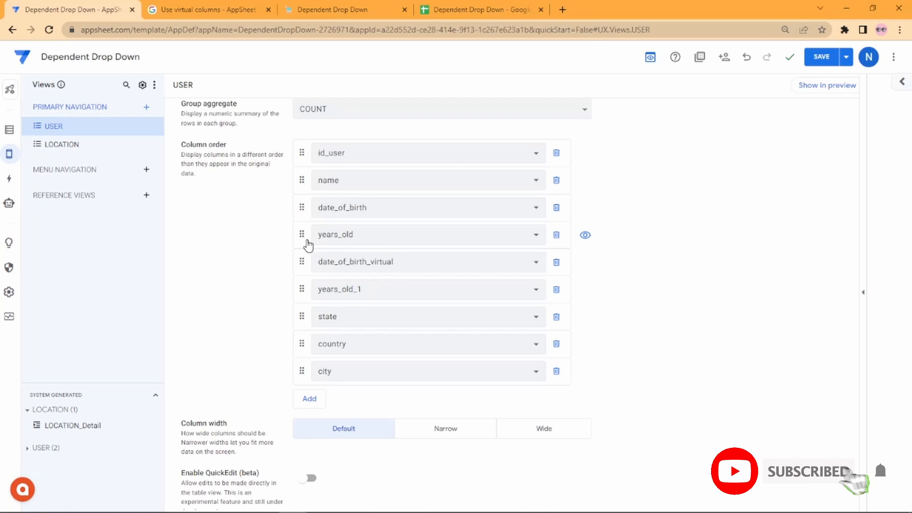
# Save the USER view changes, and sync the running Dependent Drop Down app to apply the new column order.
pyautogui.click(822, 56)
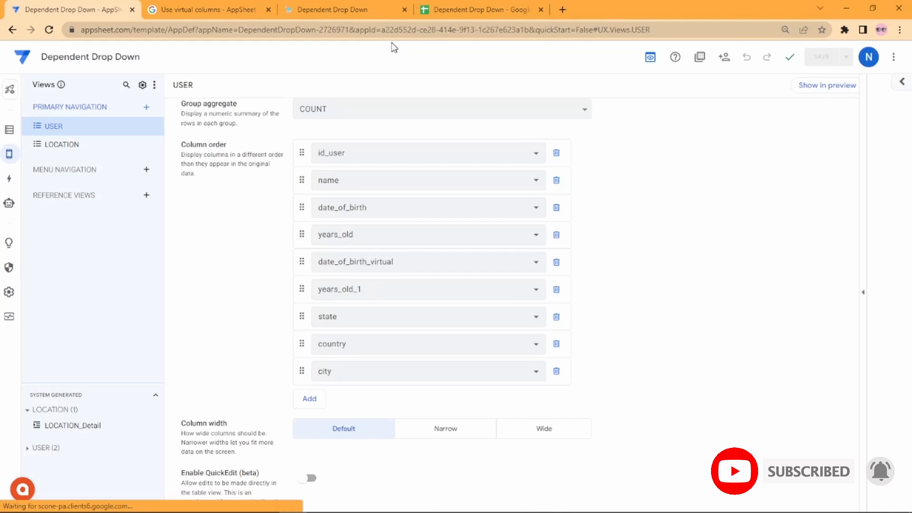
pyautogui.click(339, 13)
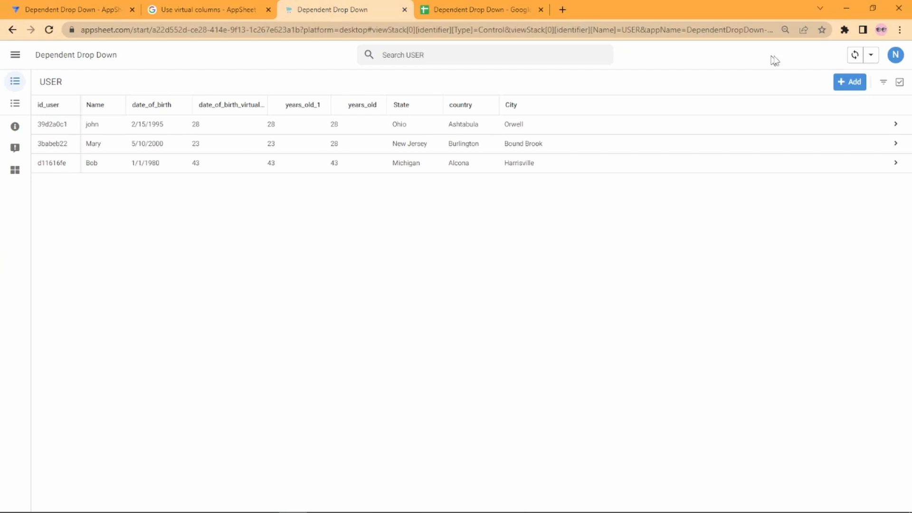
pyautogui.click(851, 58)
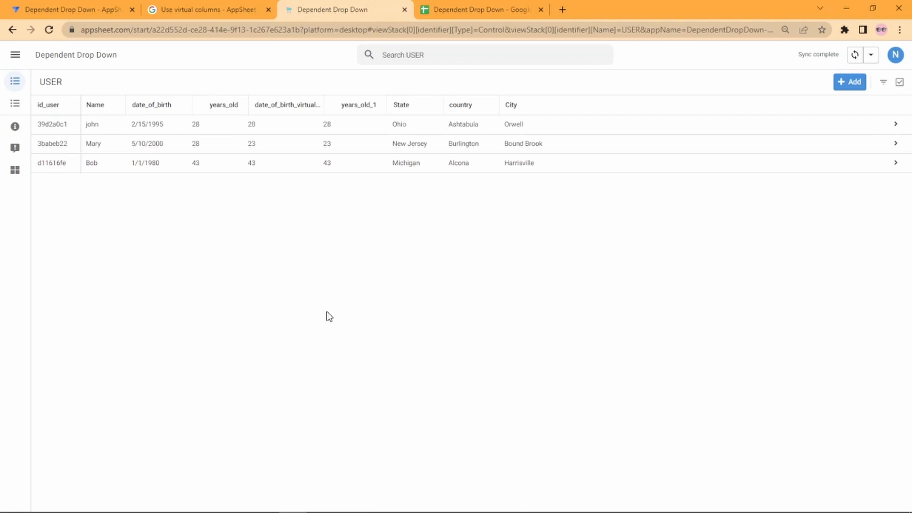
# Undo the last birth date change in cell C3 of the Google Sheet and check the age columns in the running app.
pyautogui.click(455, 10)
pyautogui.hotkey('ctrl', 'z')
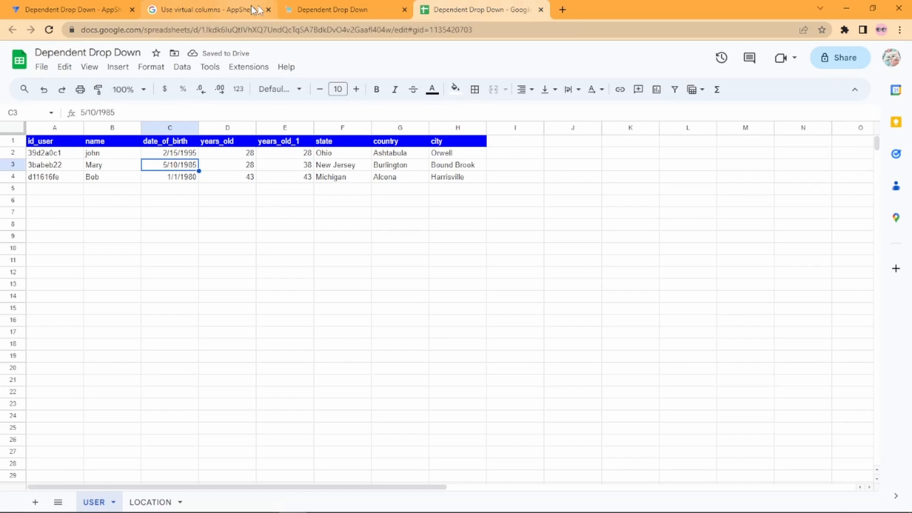
pyautogui.click(321, 12)
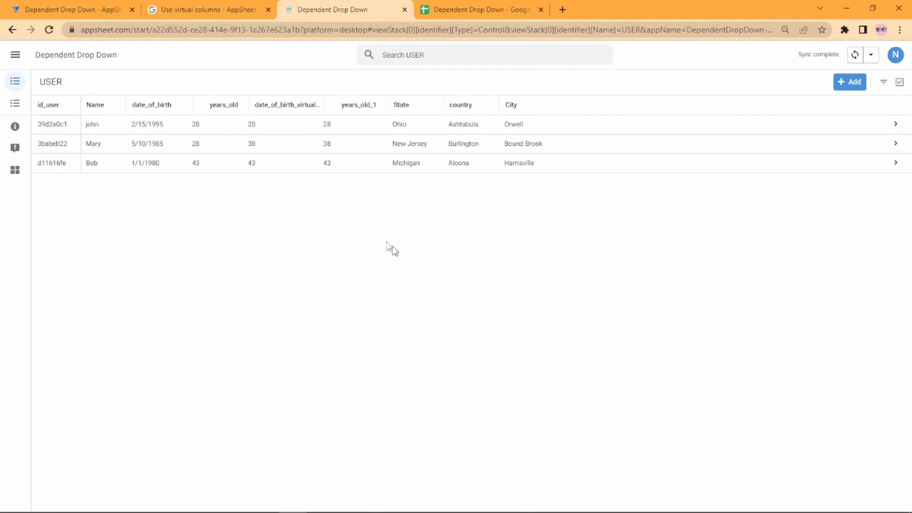
# Switch to the Google Sheet and replace the birth year in cell C3 with a more recent one, checking the ages in columns D and E.
pyautogui.click(458, 18)
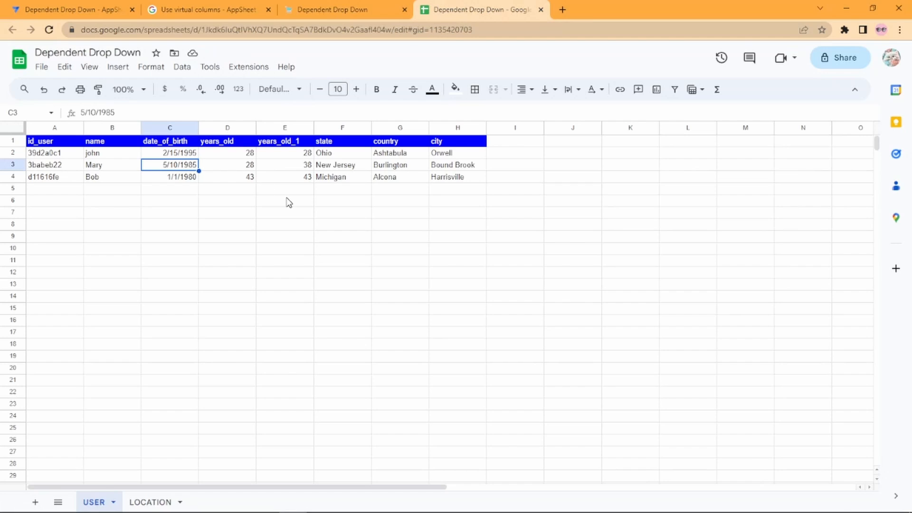
pyautogui.press('F2')
pyautogui.press('BackSpace')
pyautogui.press('BackSpace')
pyautogui.press('BackSpace')
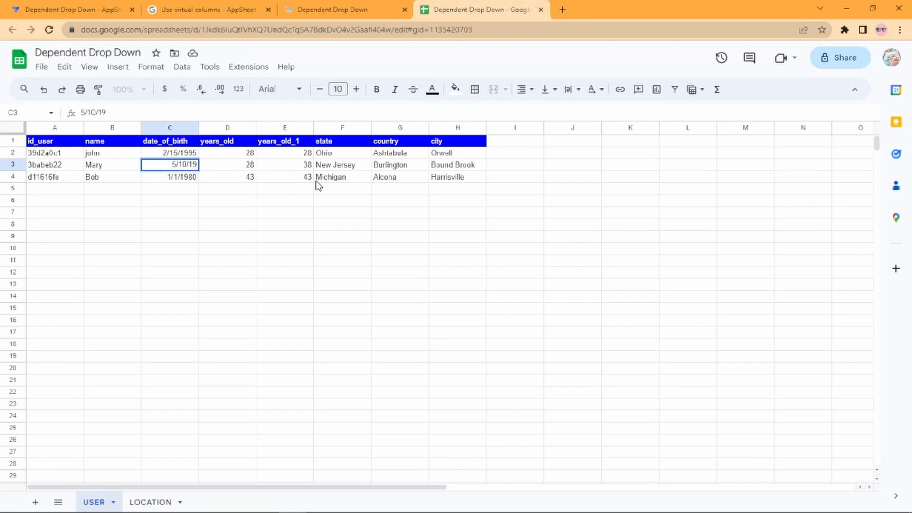
pyautogui.write('2000')
pyautogui.press('Return')
pyautogui.press('Up')
pyautogui.press('Right')
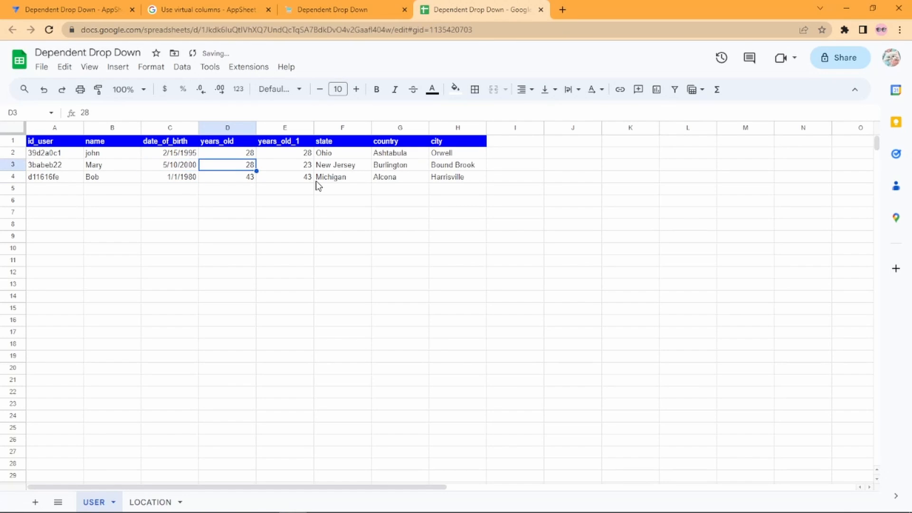
pyautogui.press('Right')
# Switch to the running Dependent Drop Down app and sync it to compare the ages for the re-edited birth date.
pyautogui.click(324, 15)
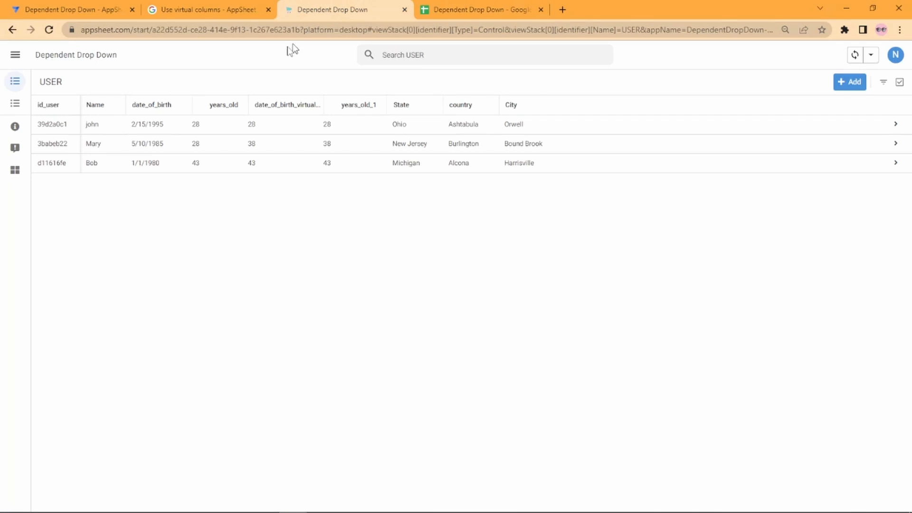
pyautogui.click(855, 55)
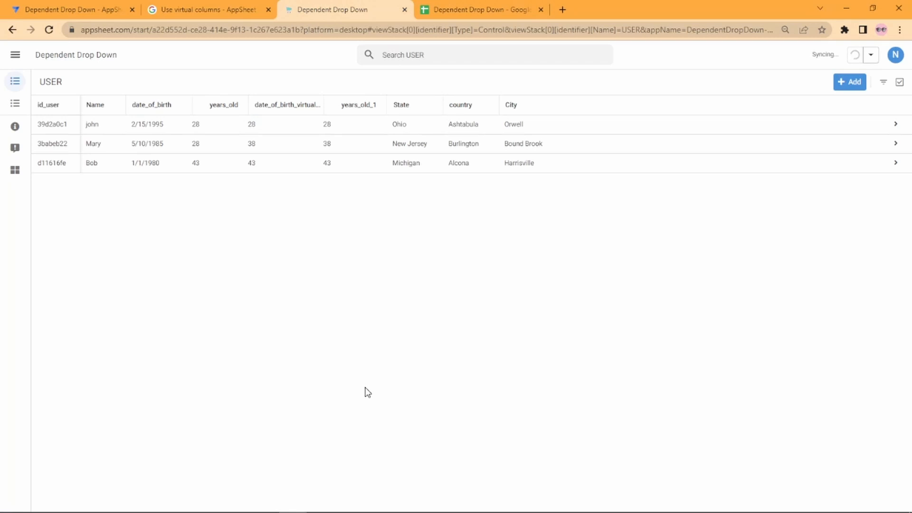